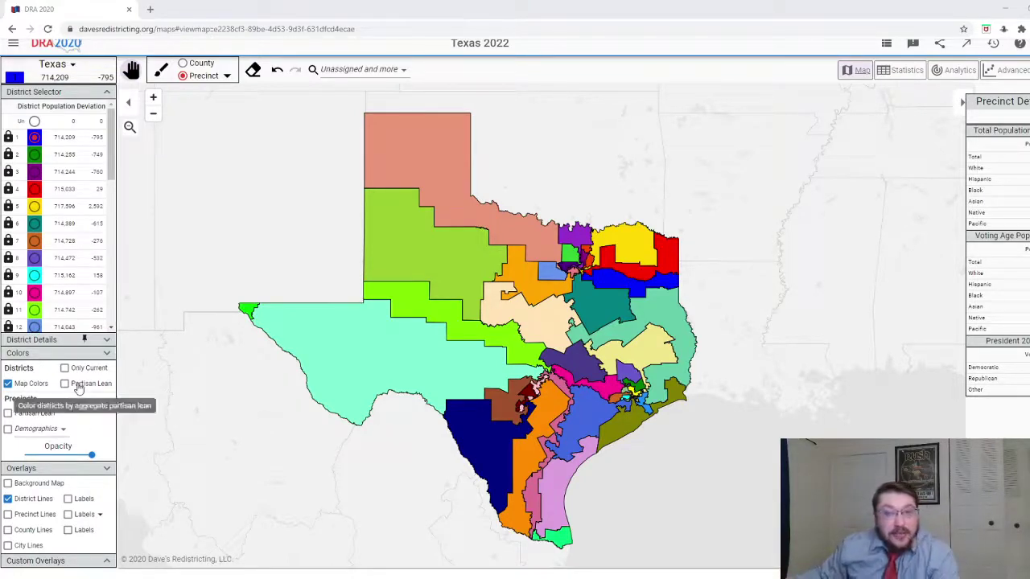
- Color the districts by aggregate partisan lean and examine the district at the far western tip of Texas
left_click(78, 388)
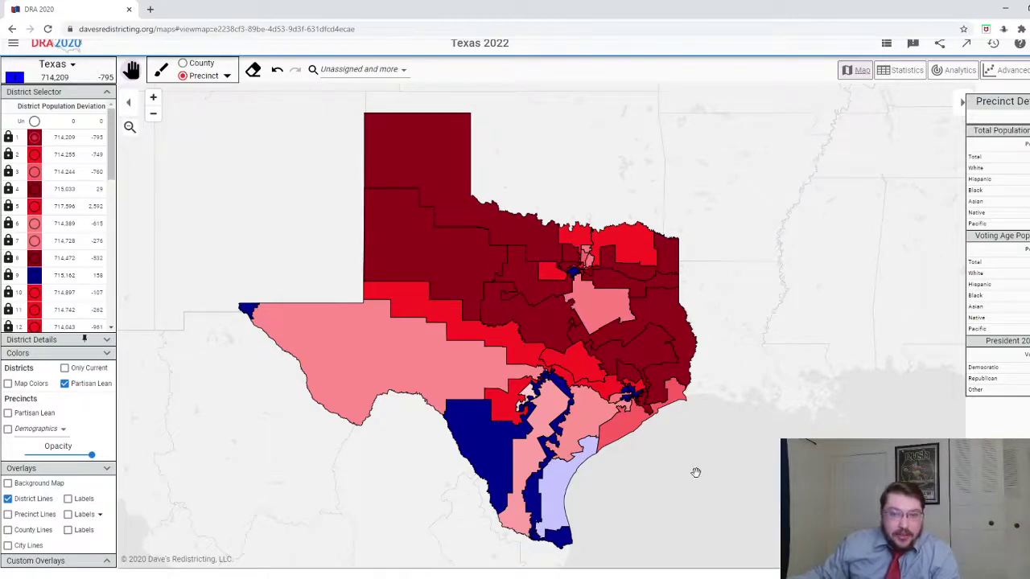
left_click_drag(681, 476, 719, 478)
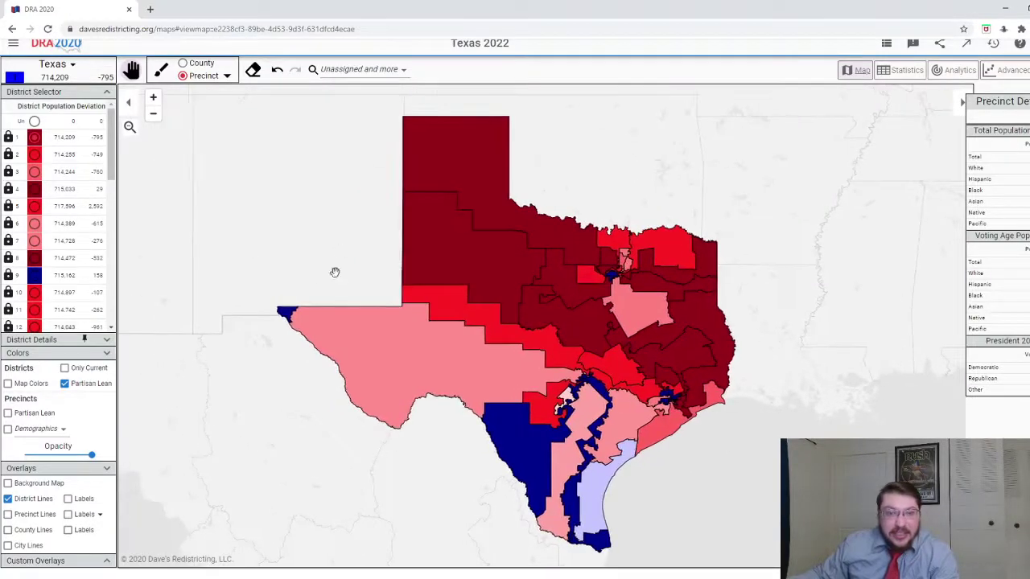
scroll(290, 308, "up", 3)
scroll(338, 313, "down", 4)
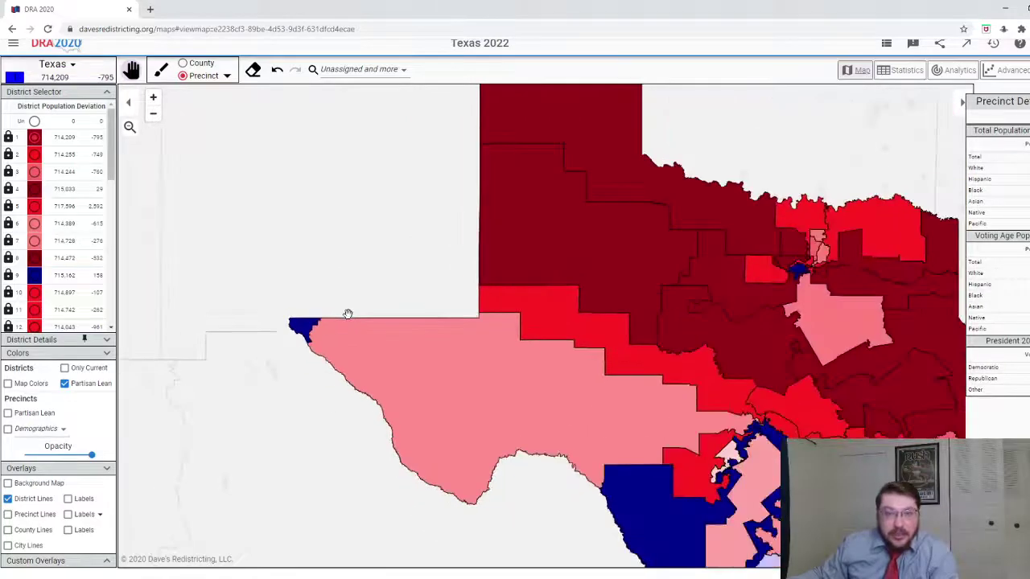
scroll(347, 290, "up", 2)
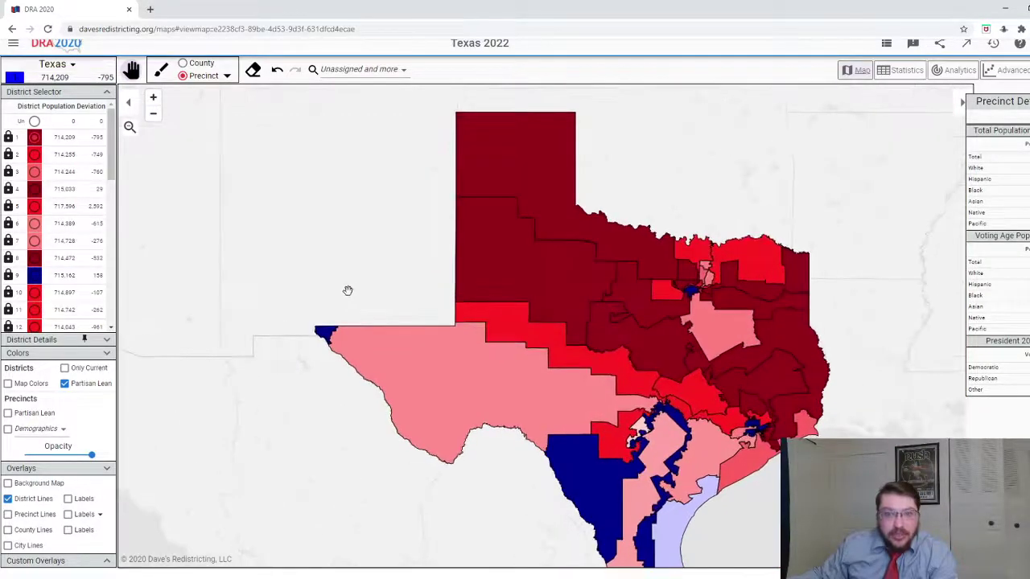
scroll(345, 292, "up", 5)
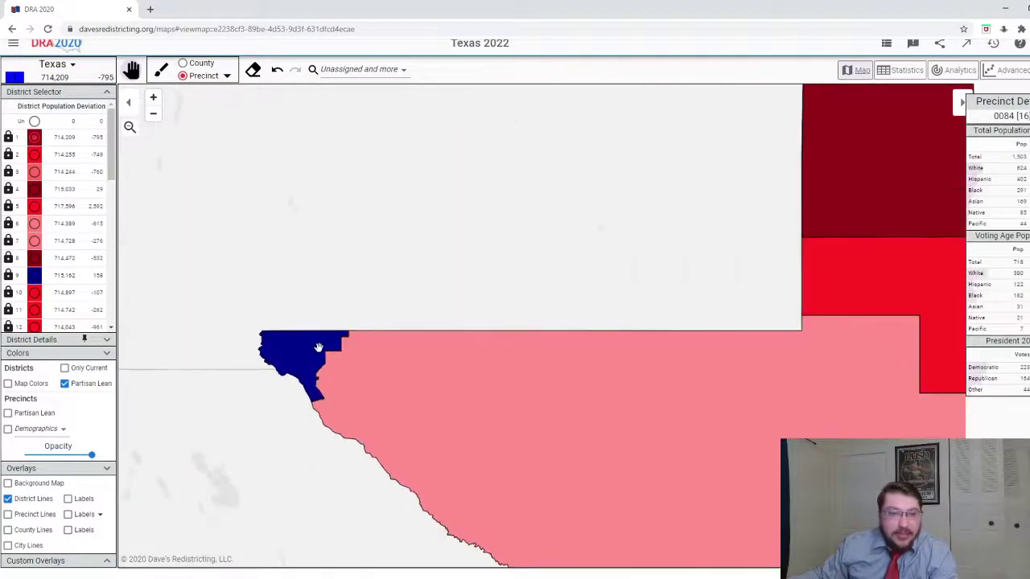
scroll(375, 223, "down", 3)
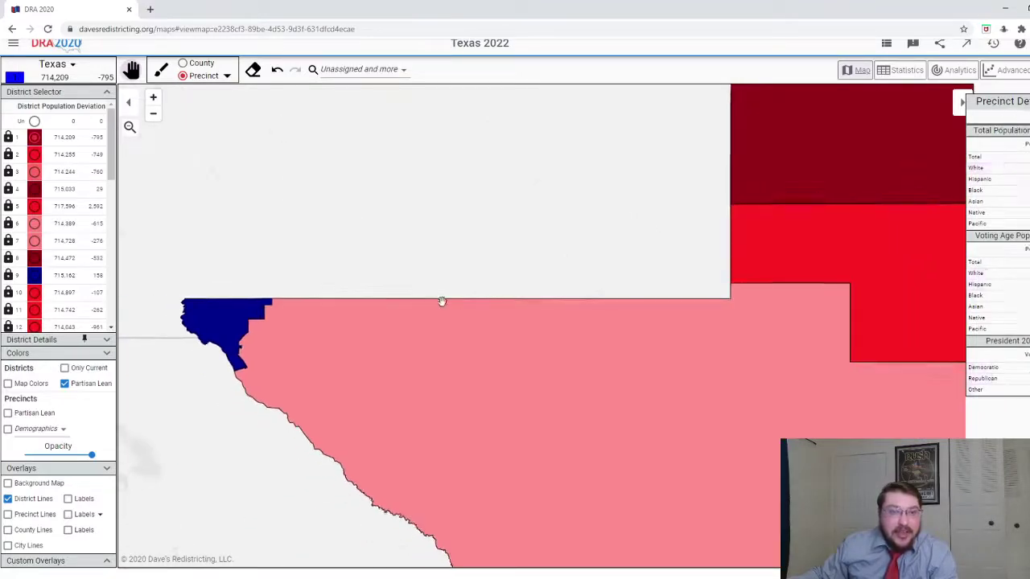
scroll(444, 301, "down", 5)
left_click_drag(474, 437, 368, 427)
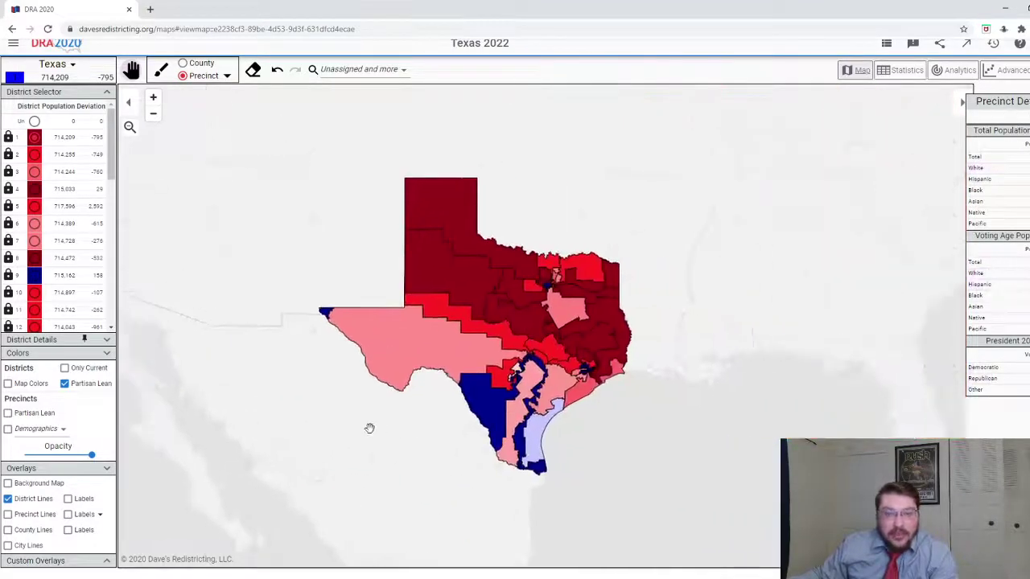
- Examine the partisan lean of the South Texas districts from the southern tip up to the south-central strips
scroll(528, 452, "up", 4)
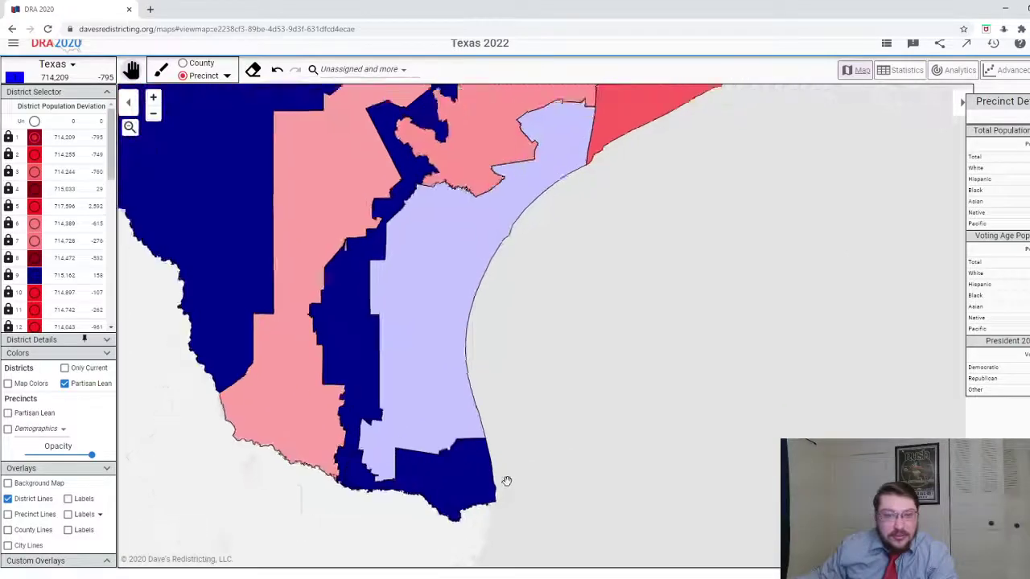
left_click_drag(504, 478, 546, 489)
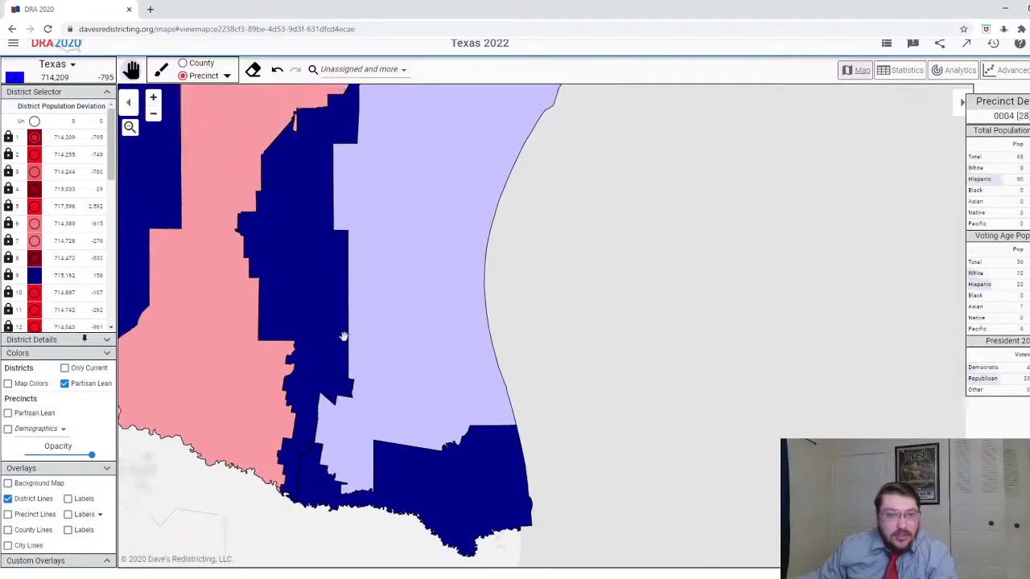
scroll(492, 294, "down", 2)
scroll(694, 372, "up", 2)
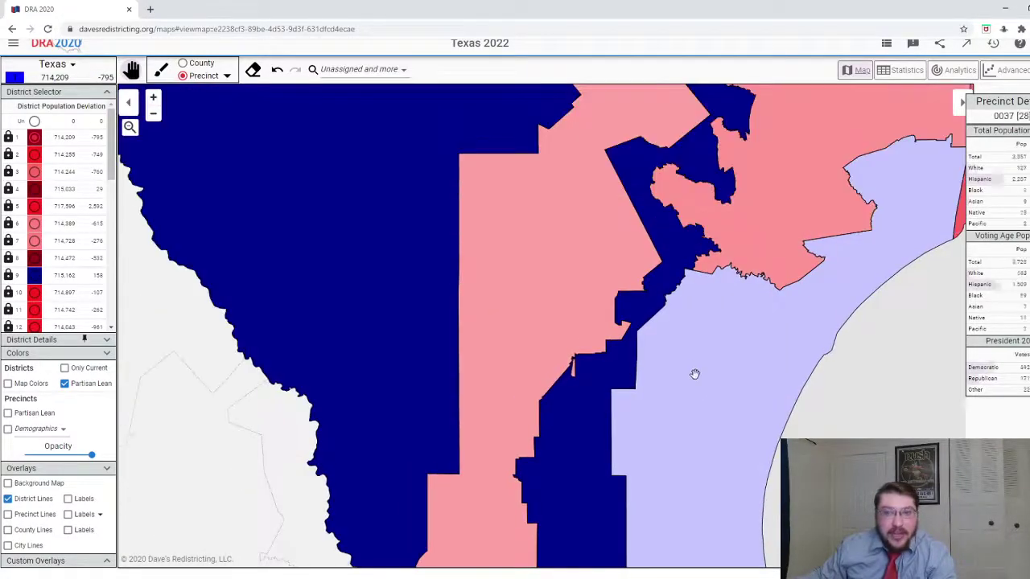
scroll(828, 409, "up", 5)
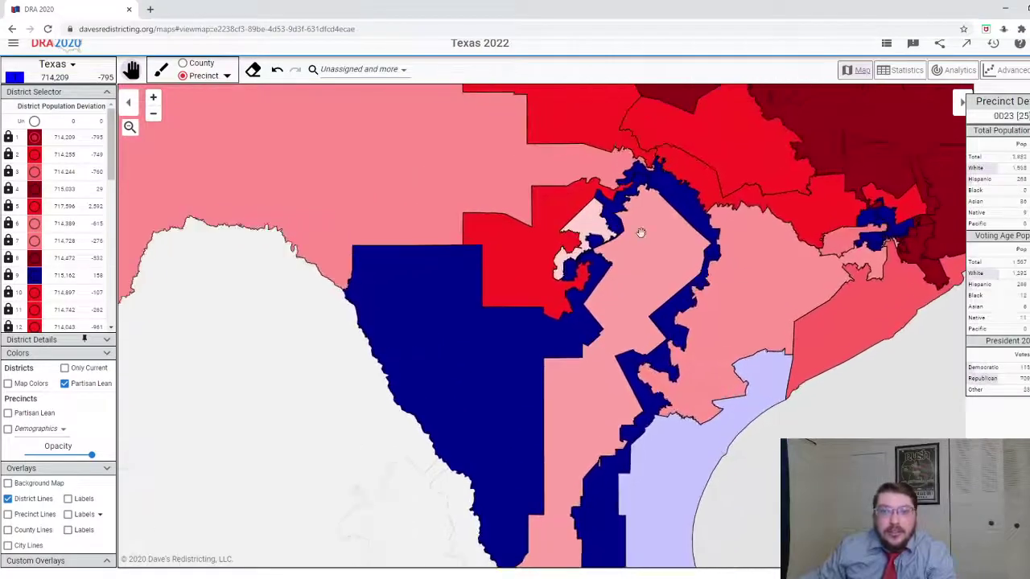
scroll(533, 152, "up", 2)
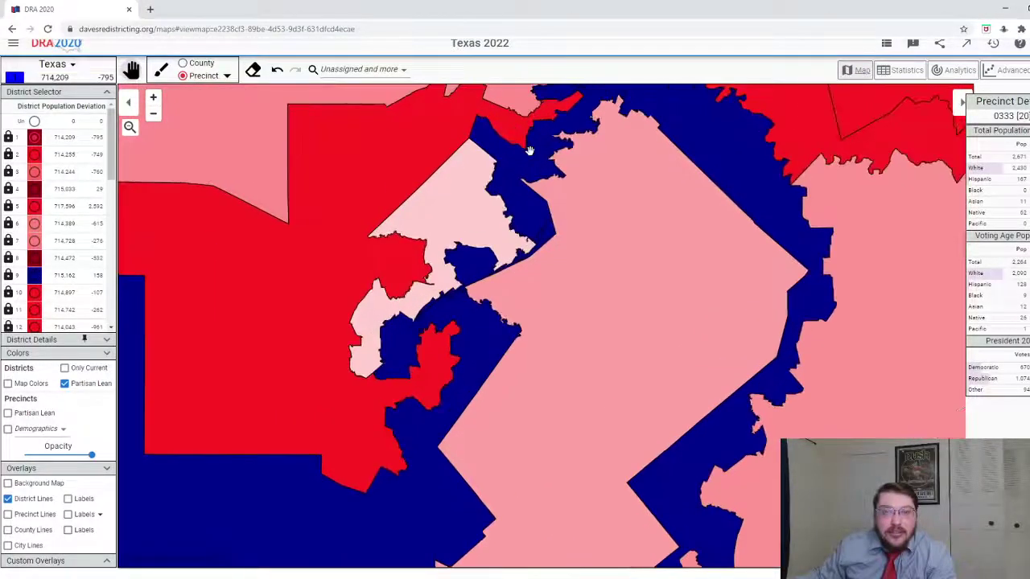
- Examine the partisan lean of the Houston-area and Dallas-area district clusters
scroll(529, 150, "down", 3)
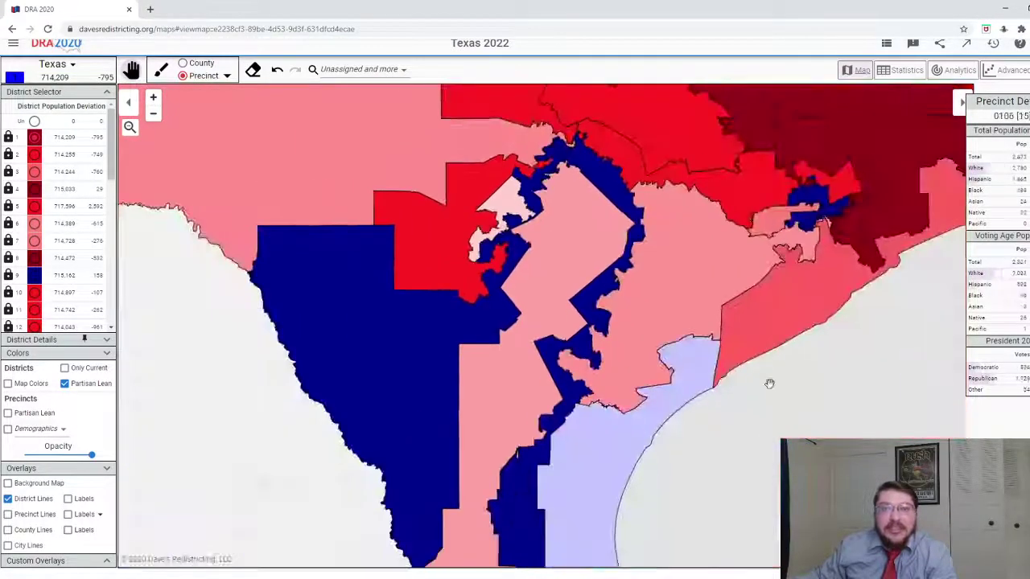
scroll(808, 411, "up", 4)
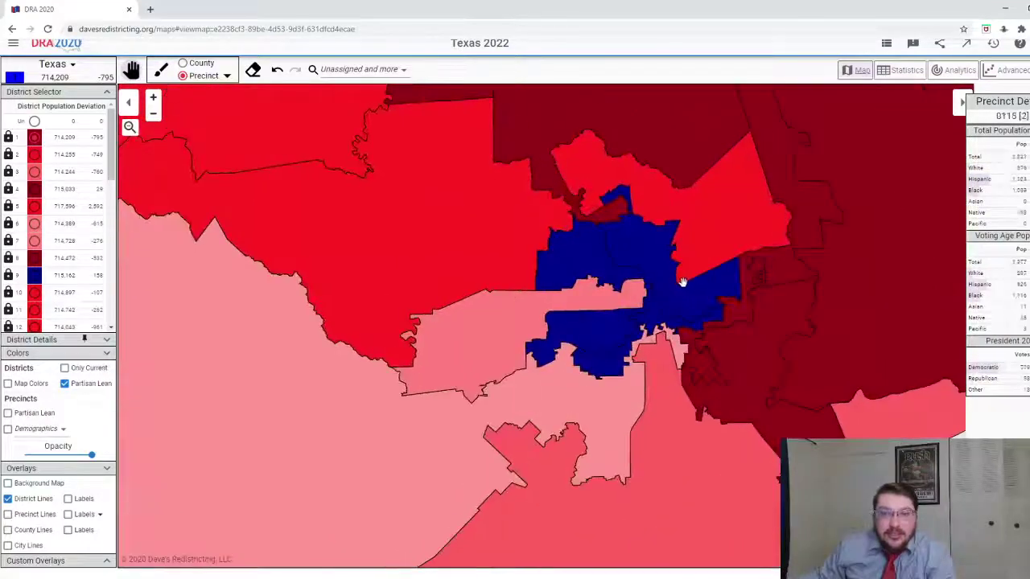
scroll(669, 284, "up", 1)
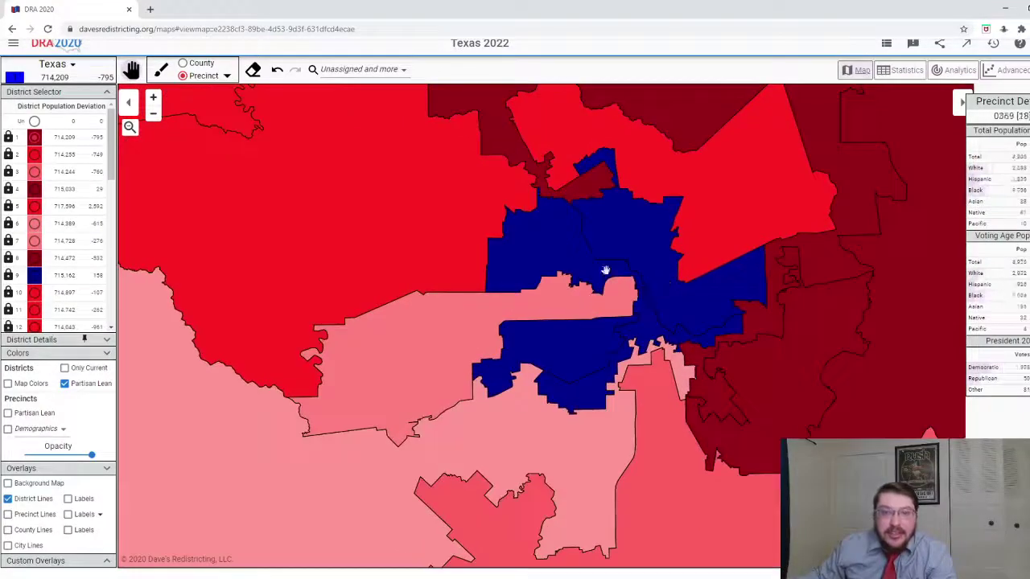
scroll(582, 269, "up", 3)
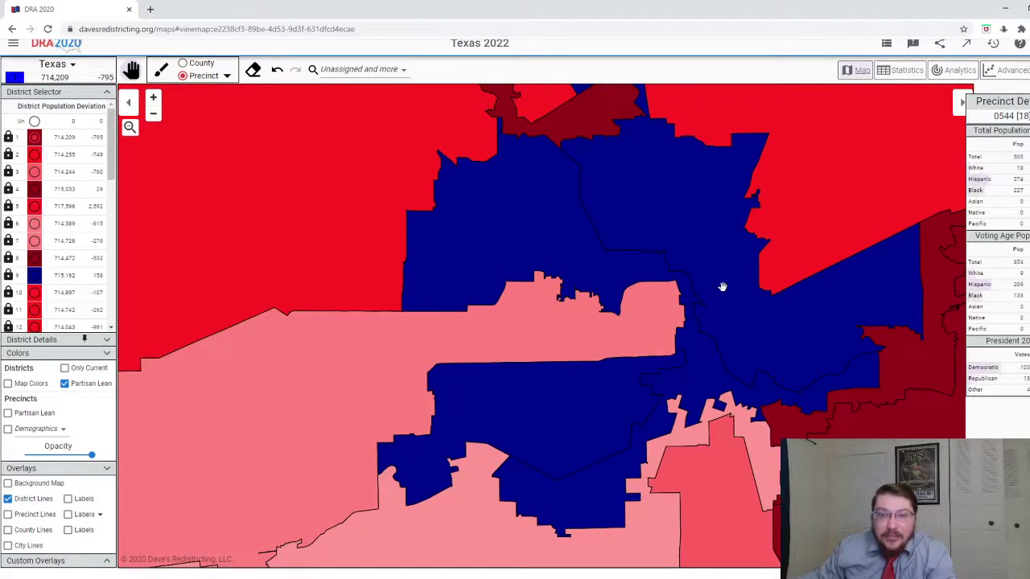
scroll(588, 376, "down", 5)
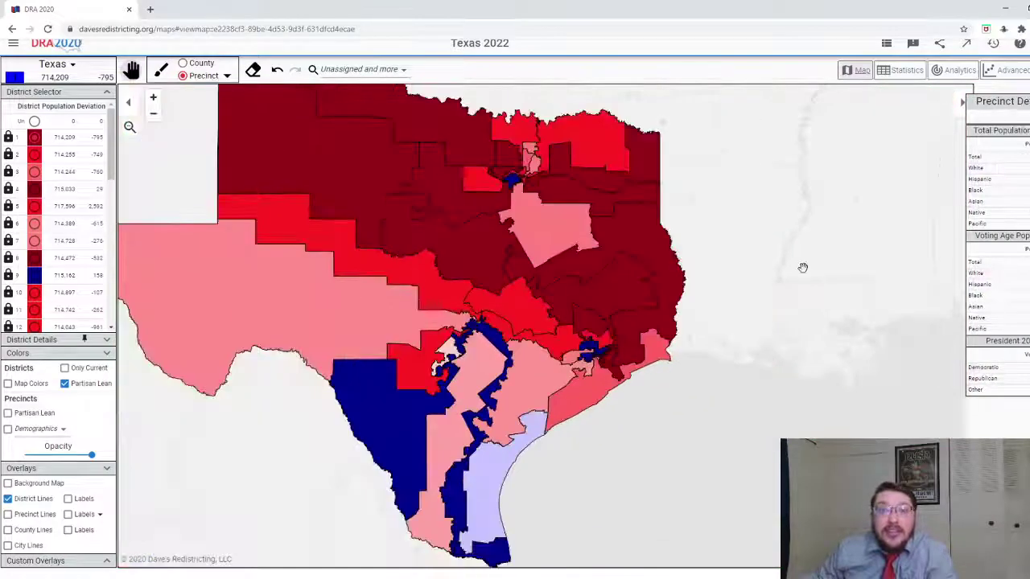
scroll(517, 239, "up", 3)
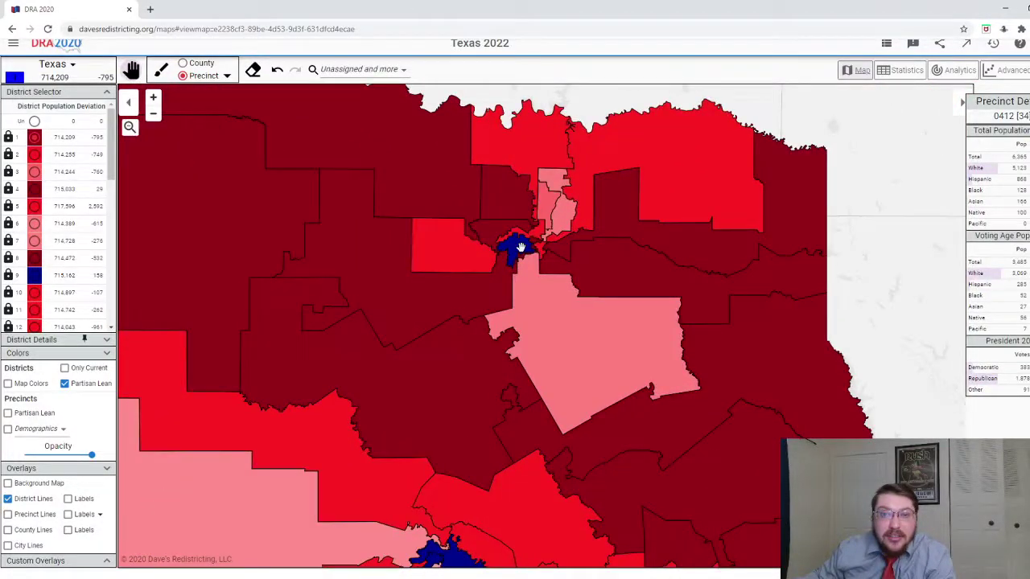
scroll(517, 246, "up", 2)
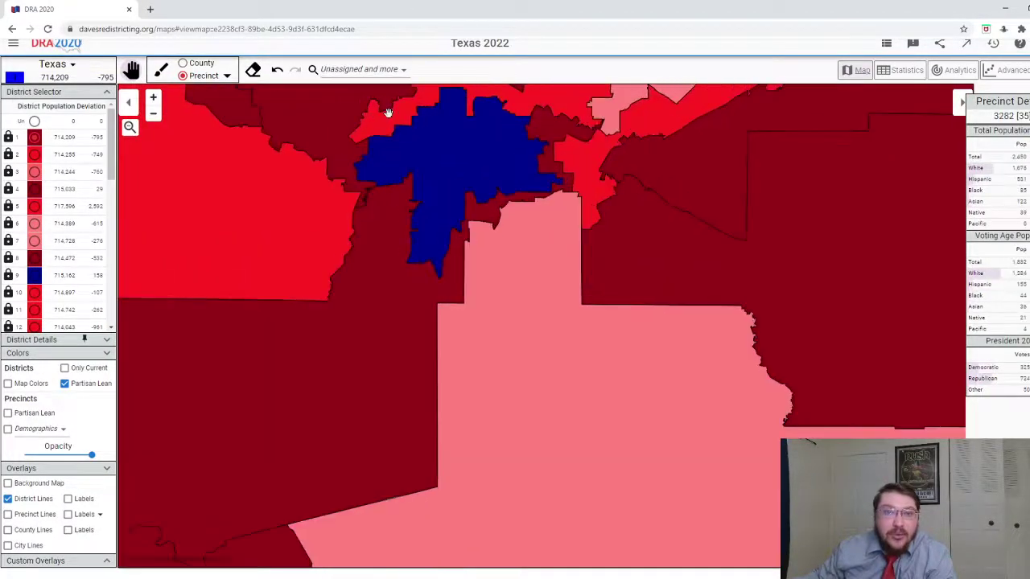
left_click_drag(388, 110, 511, 225)
scroll(511, 225, "down", 5)
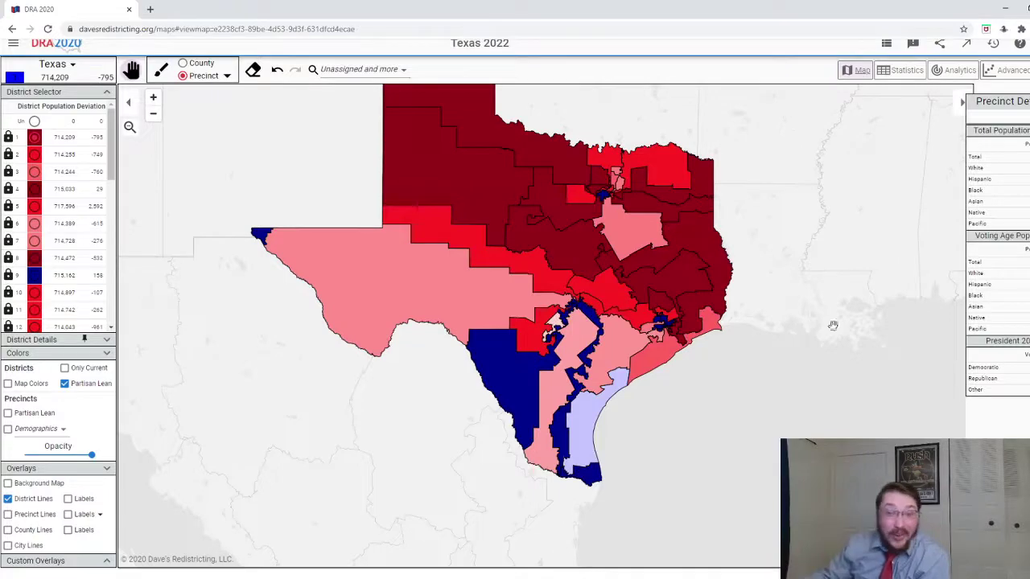
- Examine the palest pink district in south-central Texas and compare it with the statewide map
scroll(524, 360, "up", 5)
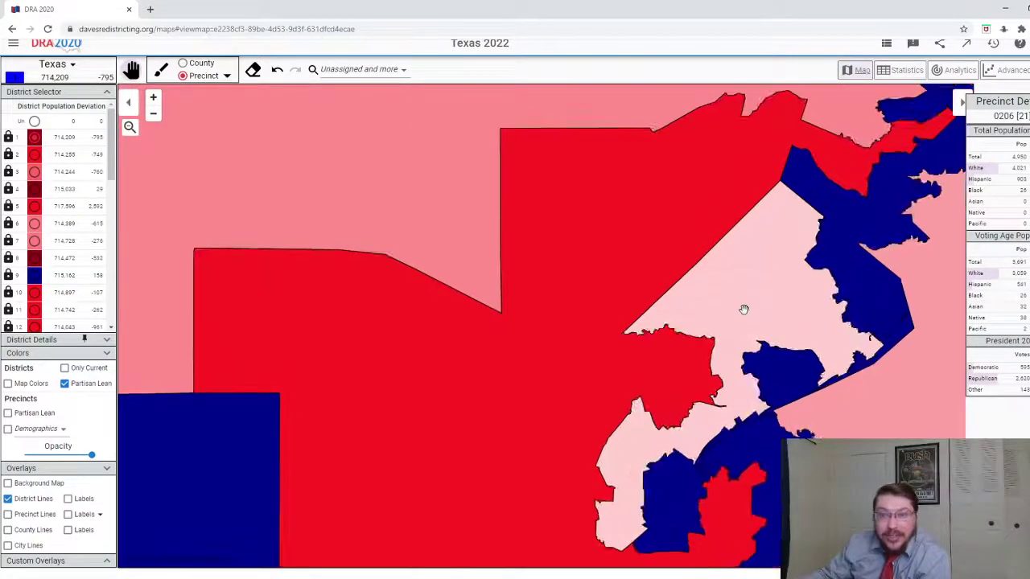
scroll(742, 309, "down", 4)
scroll(743, 332, "down", 4)
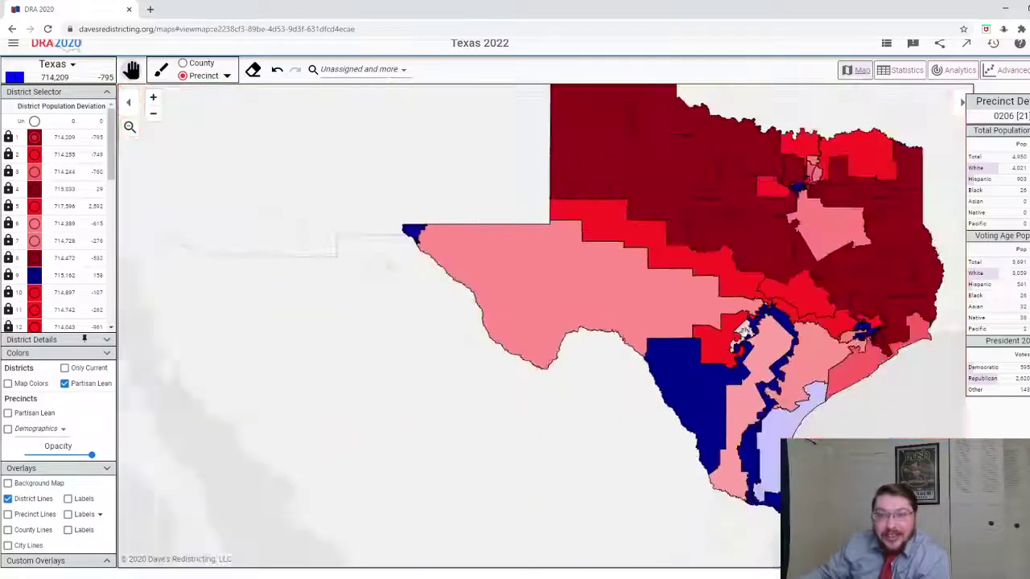
scroll(791, 405, "up", 5)
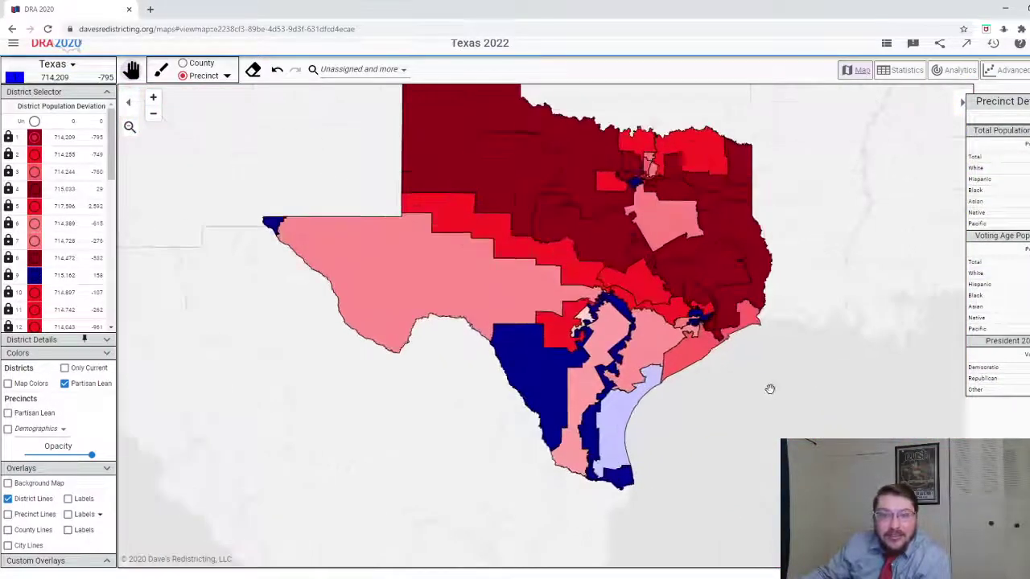
scroll(603, 294, "up", 5)
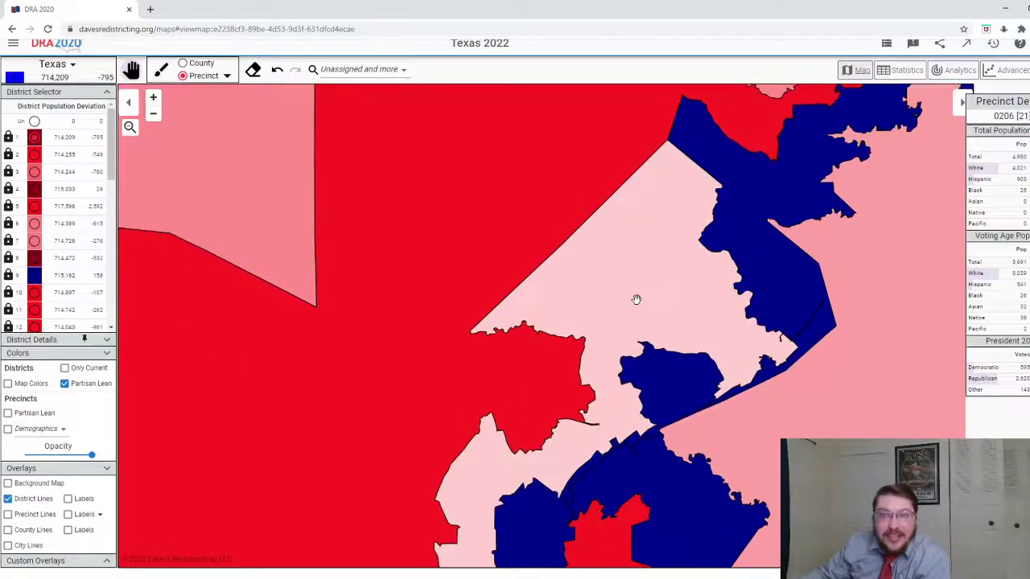
scroll(635, 299, "down", 4)
scroll(637, 300, "down", 3)
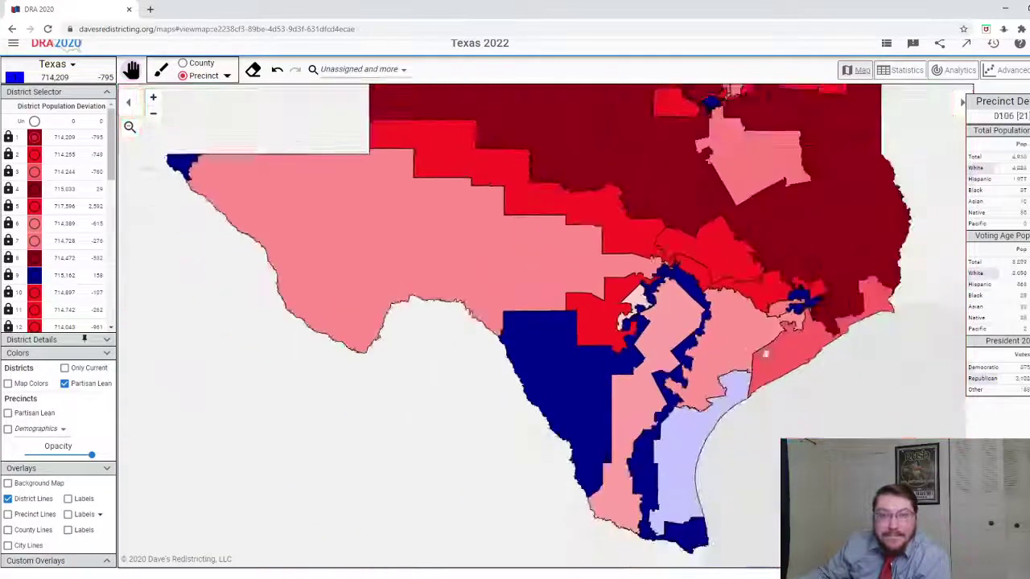
left_click_drag(885, 105, 835, 255)
scroll(865, 254, "down", 4)
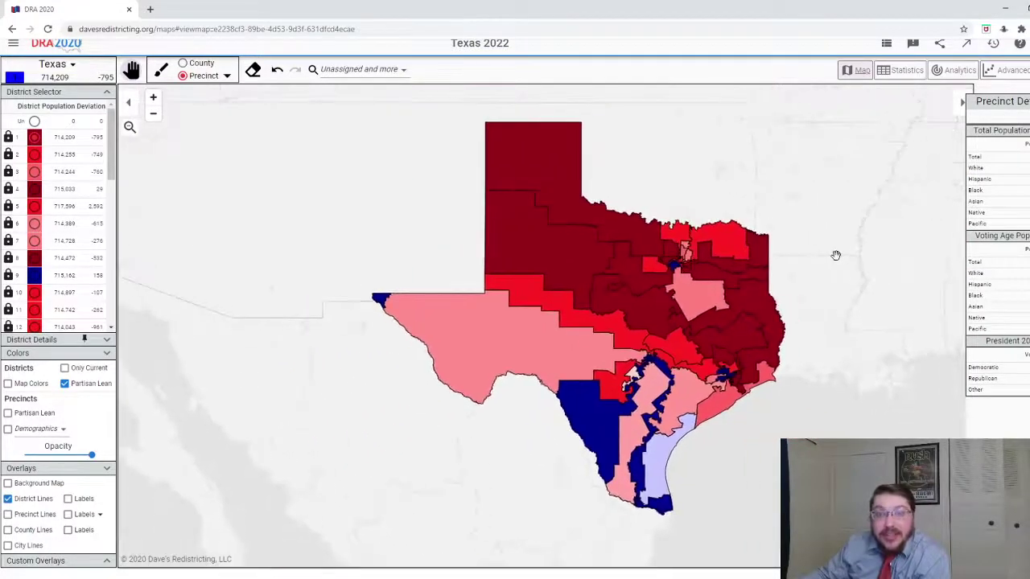
- Set the primary election dataset to Governor 2014 and examine the recolored districts, including the Dallas area
scroll(837, 255, "up", 1)
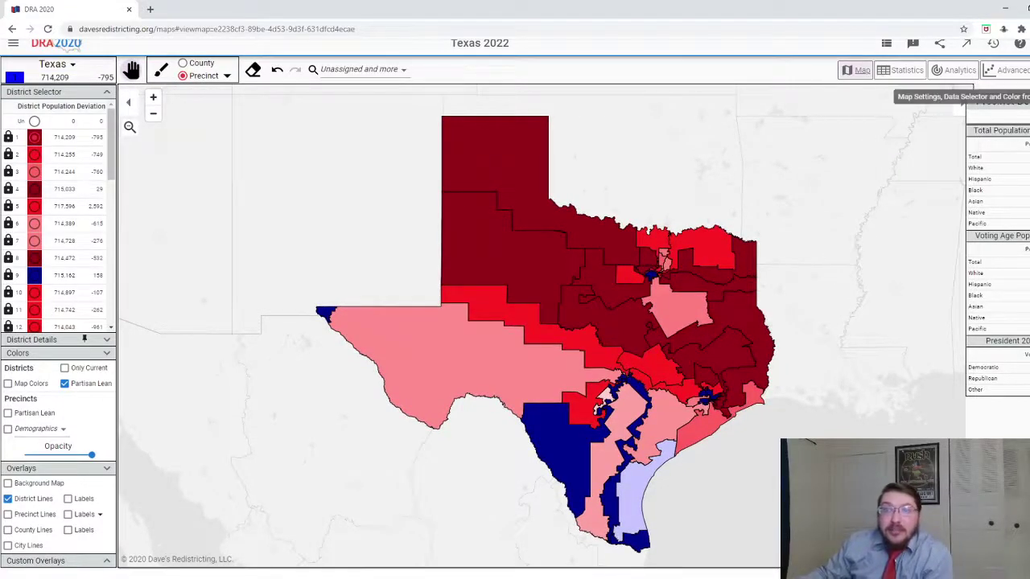
left_click(1016, 97)
left_click(967, 291)
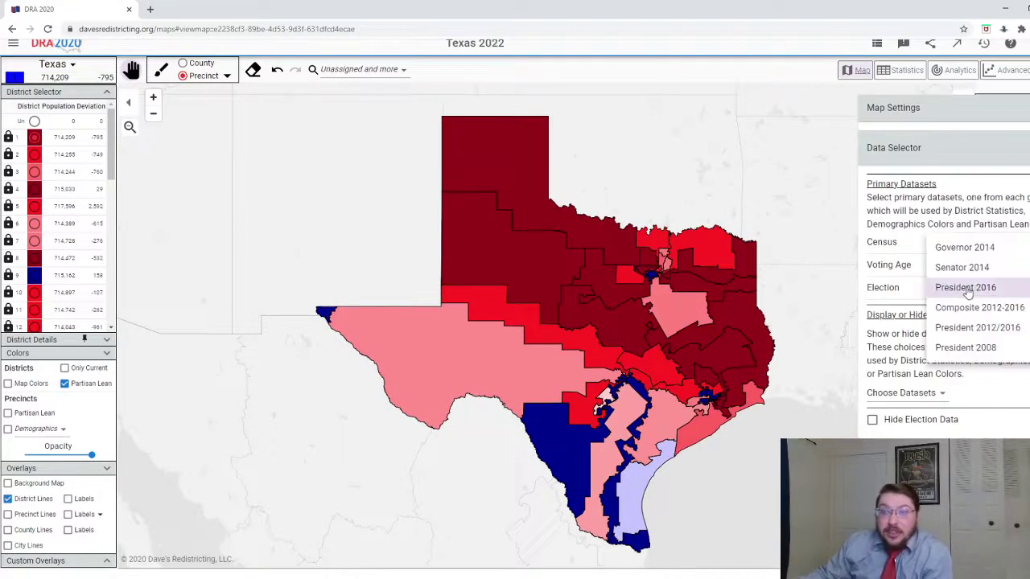
left_click(982, 249)
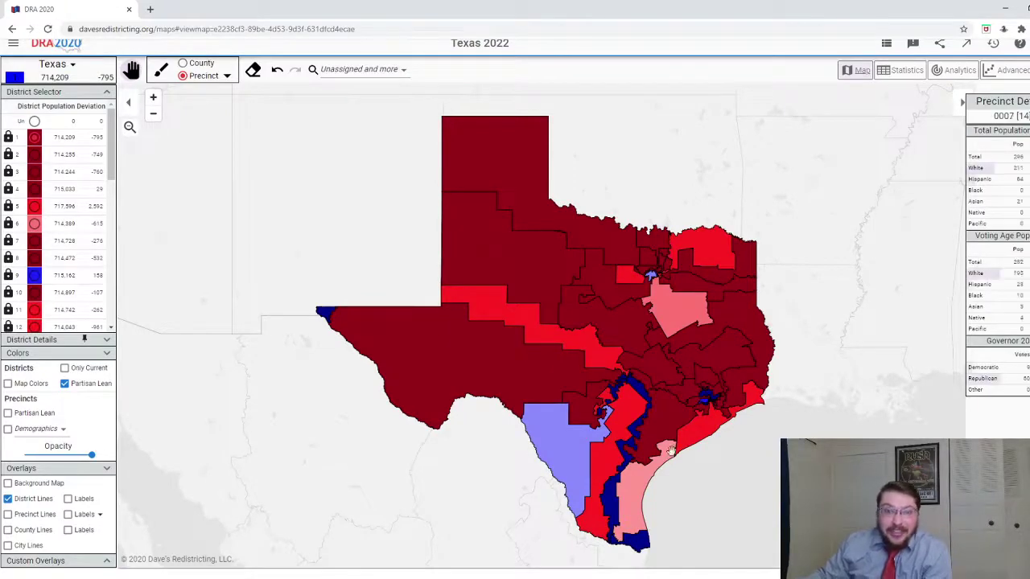
scroll(650, 274, "up", 1)
scroll(650, 274, "up", 3)
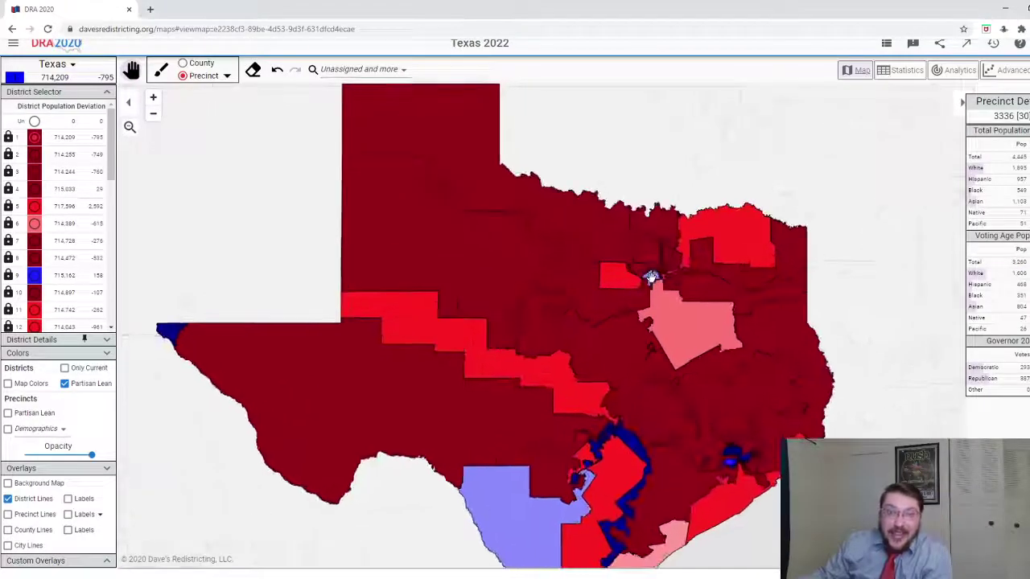
scroll(653, 282, "down", 5)
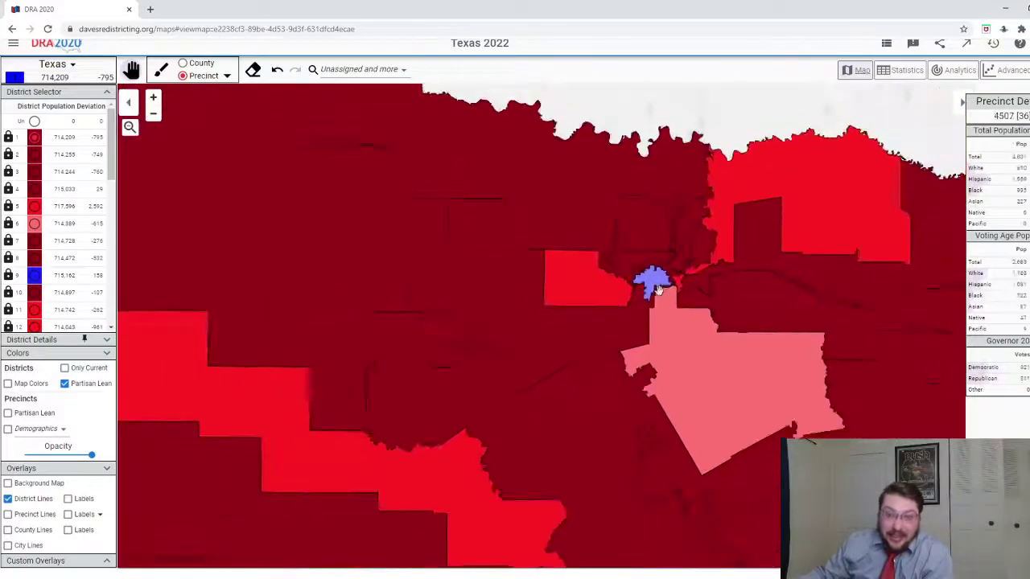
scroll(680, 414, "up", 4)
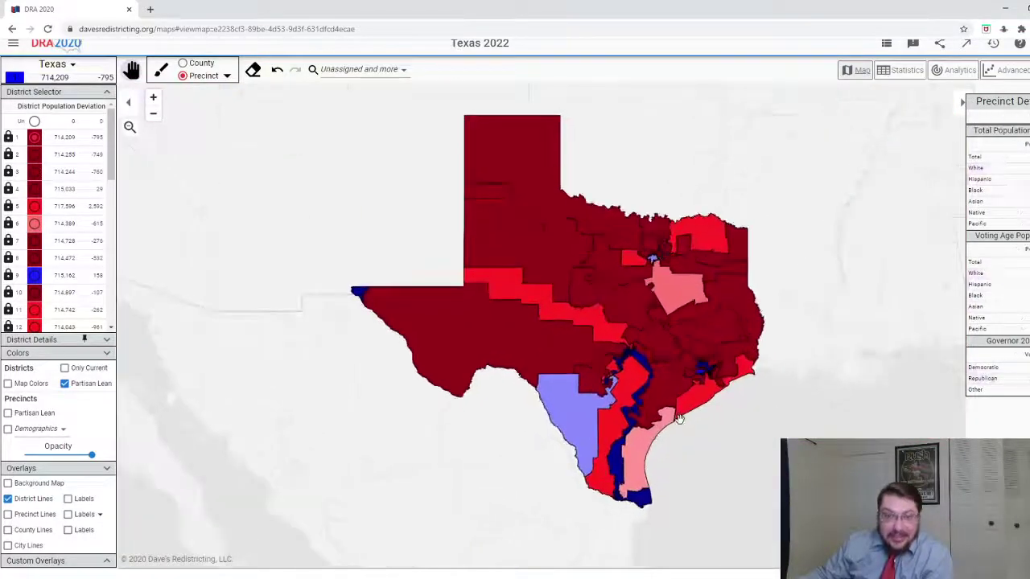
scroll(748, 479, "down", 2)
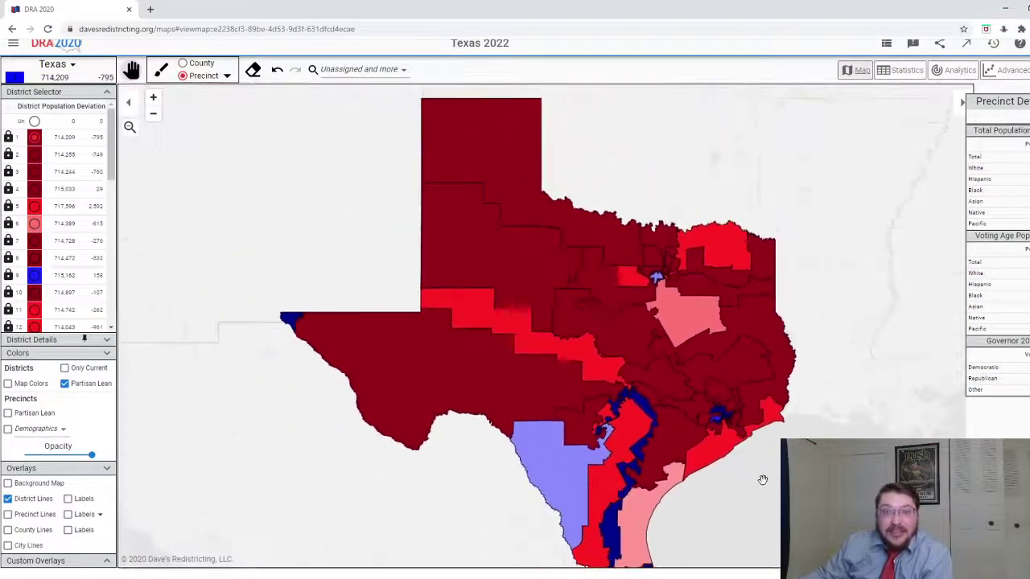
- Set the primary election dataset to Senator 2014
left_click(964, 89)
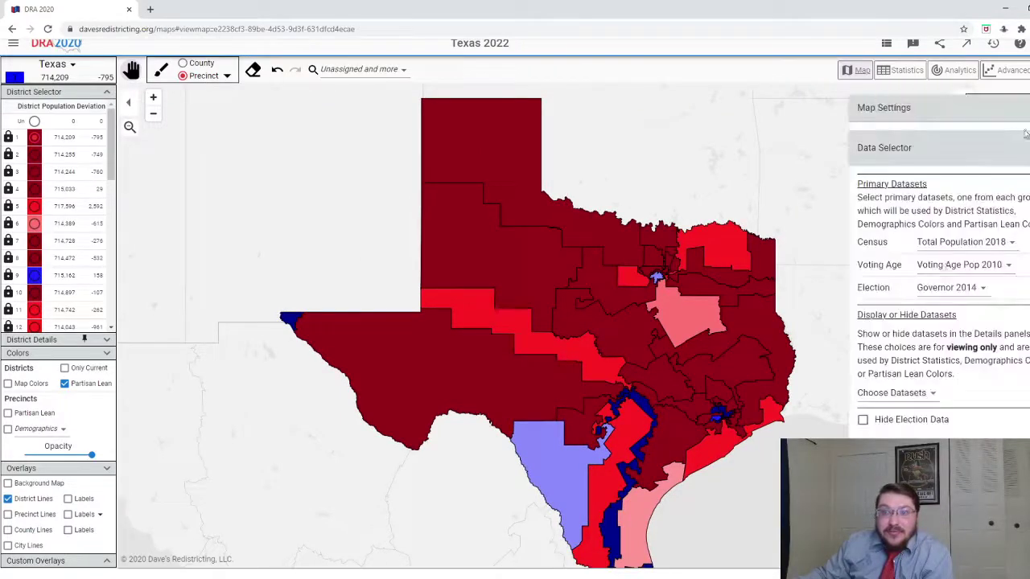
left_click(970, 287)
left_click(963, 307)
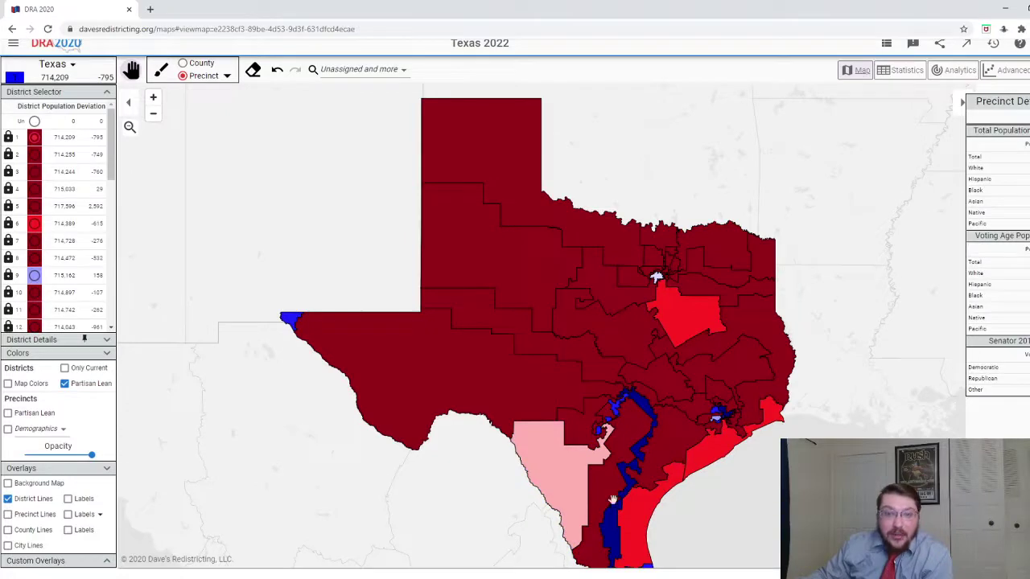
- Set the primary election dataset to Composite 2012-2016 and view the recolored statewide districts
mouse_move(549, 481)
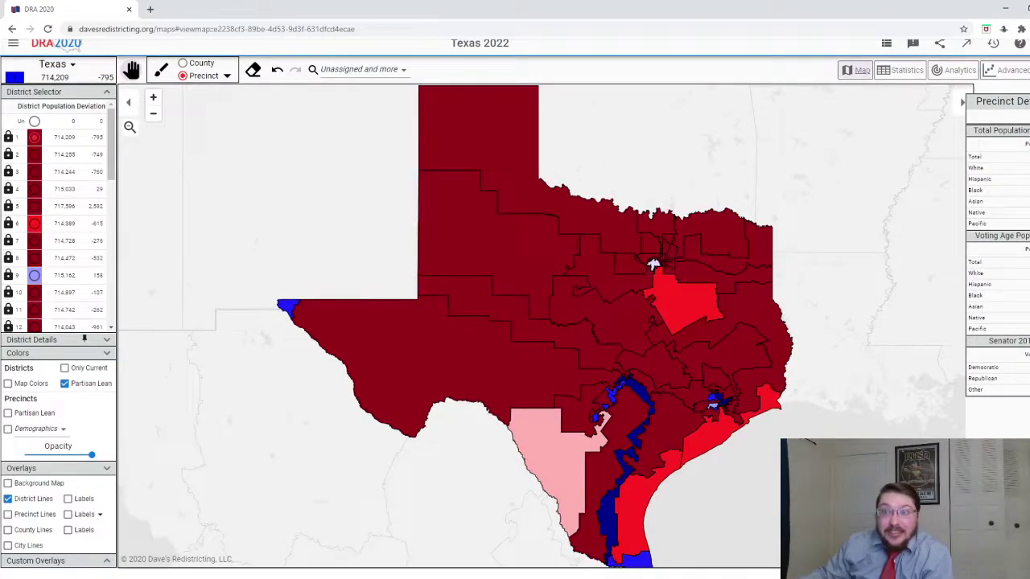
left_click(993, 42)
left_click(959, 296)
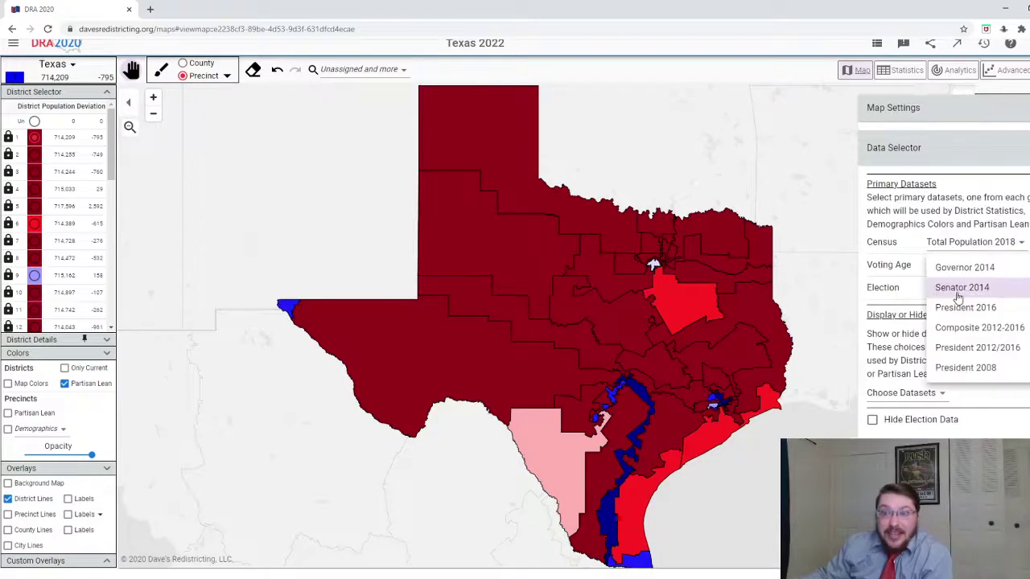
left_click(977, 328)
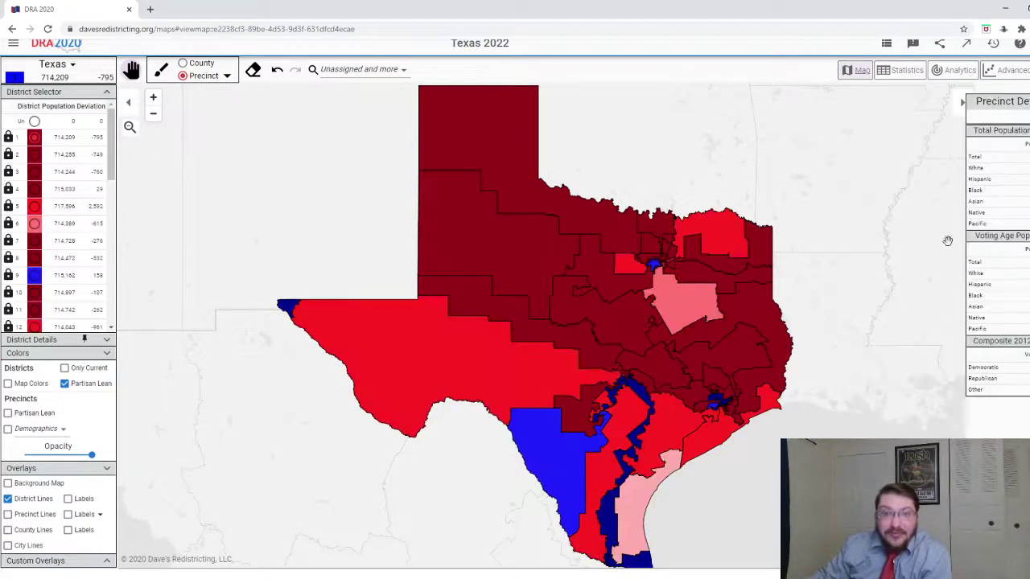
- Switch the primary election dataset back to Senator 2014 for comparison with the composite map
left_click(1007, 70)
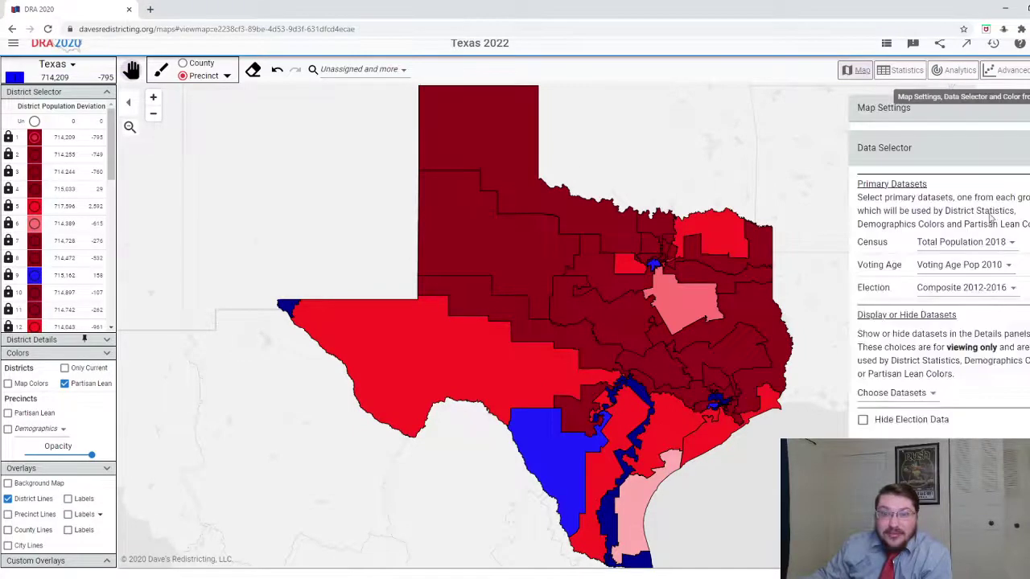
left_click(970, 295)
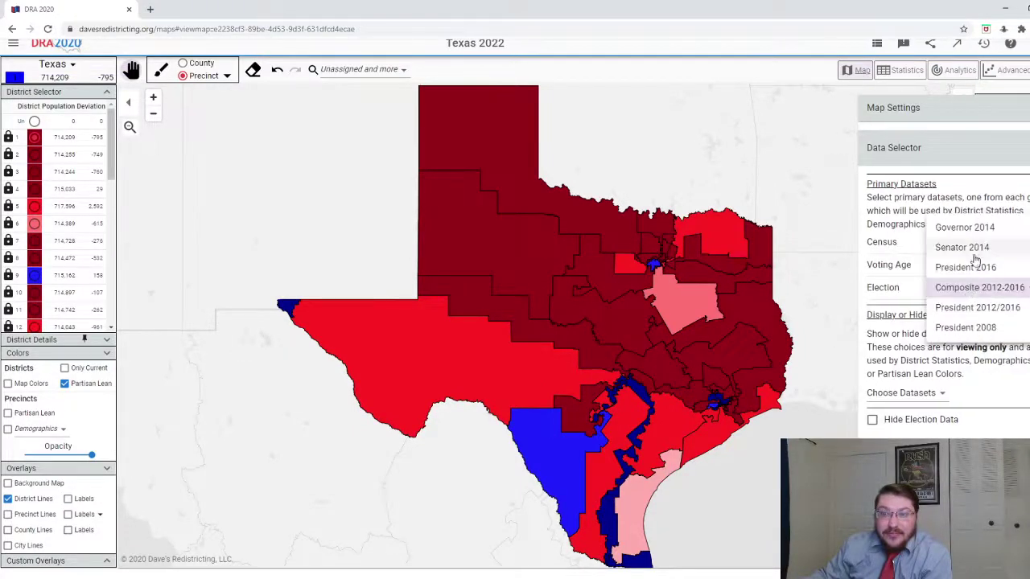
left_click(971, 251)
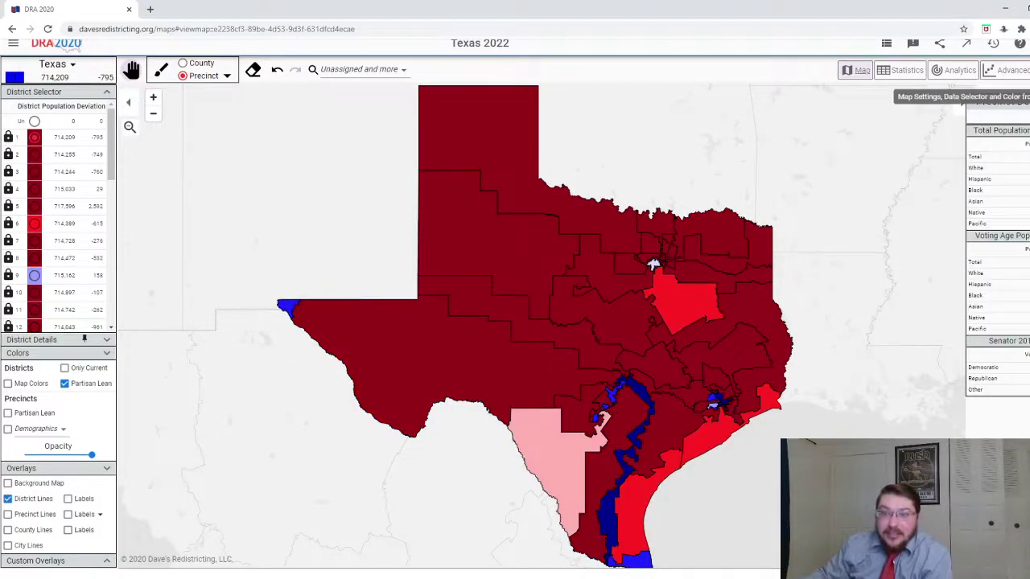
- Set the primary election dataset to President 2008 and view the recolored statewide districts
left_click(1007, 70)
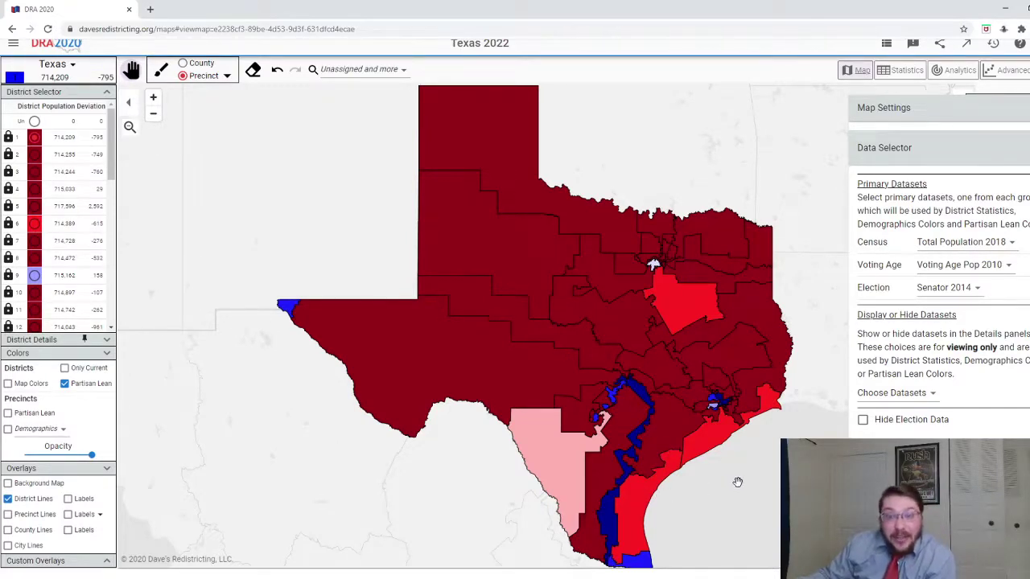
left_click(975, 288)
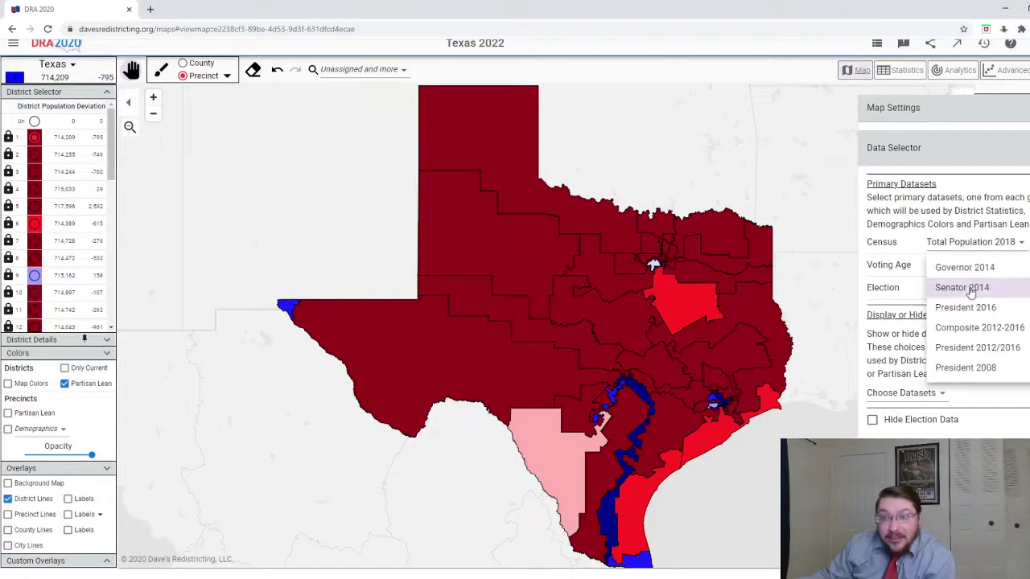
left_click(975, 368)
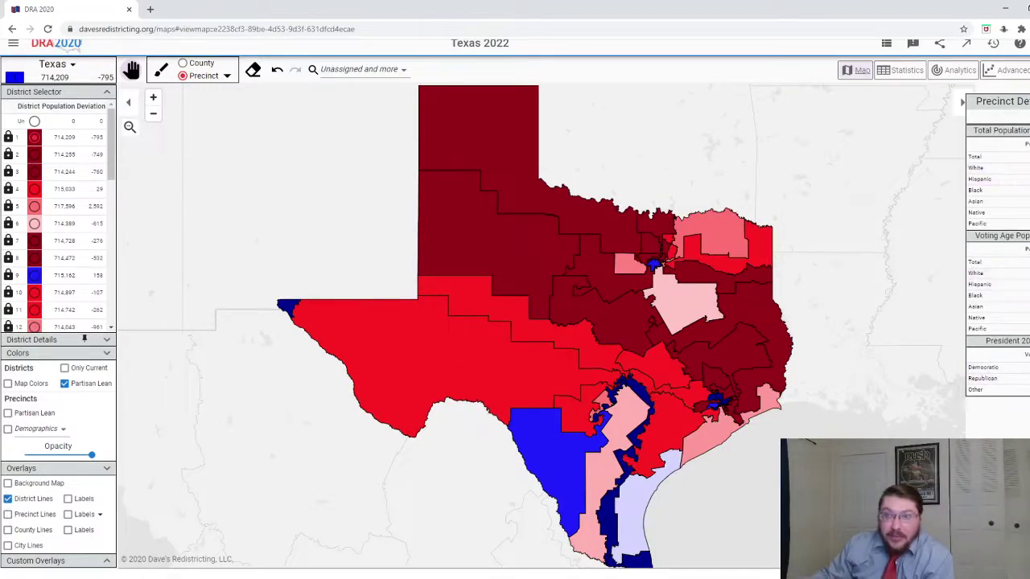
- Set the primary election dataset to President 2016 and close the map settings
left_click(1006, 98)
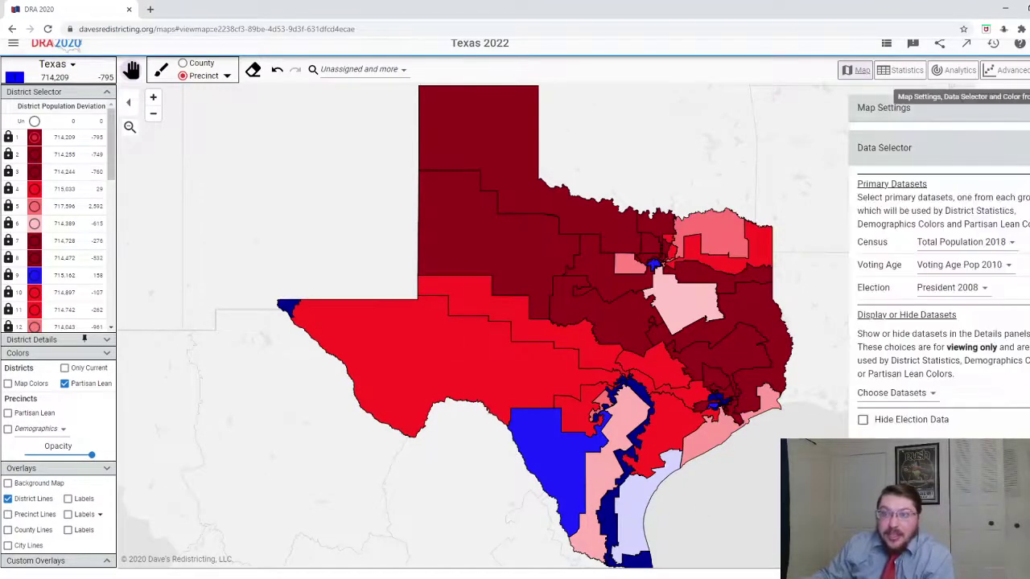
left_click(965, 296)
left_click(988, 230)
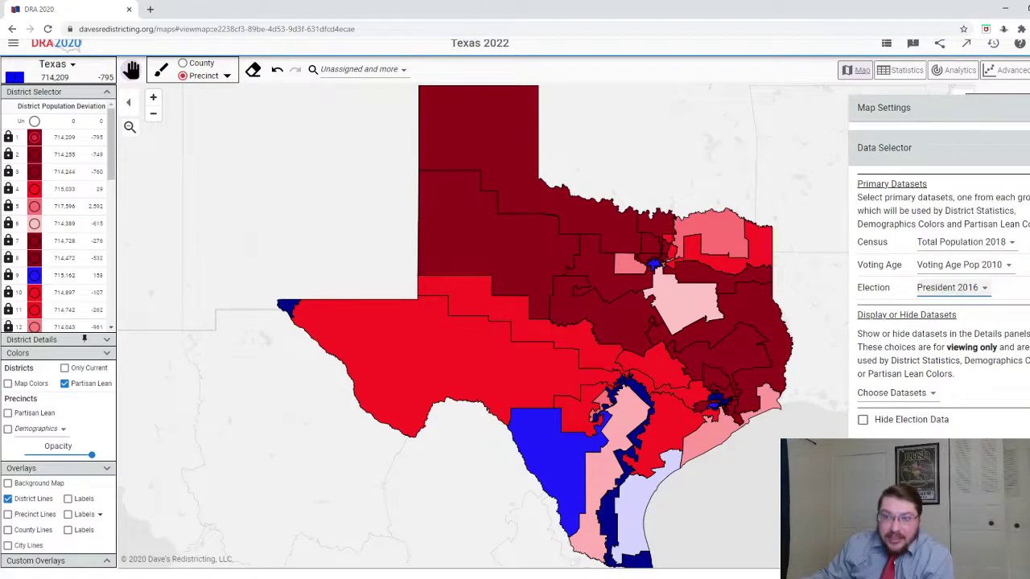
left_click(871, 436)
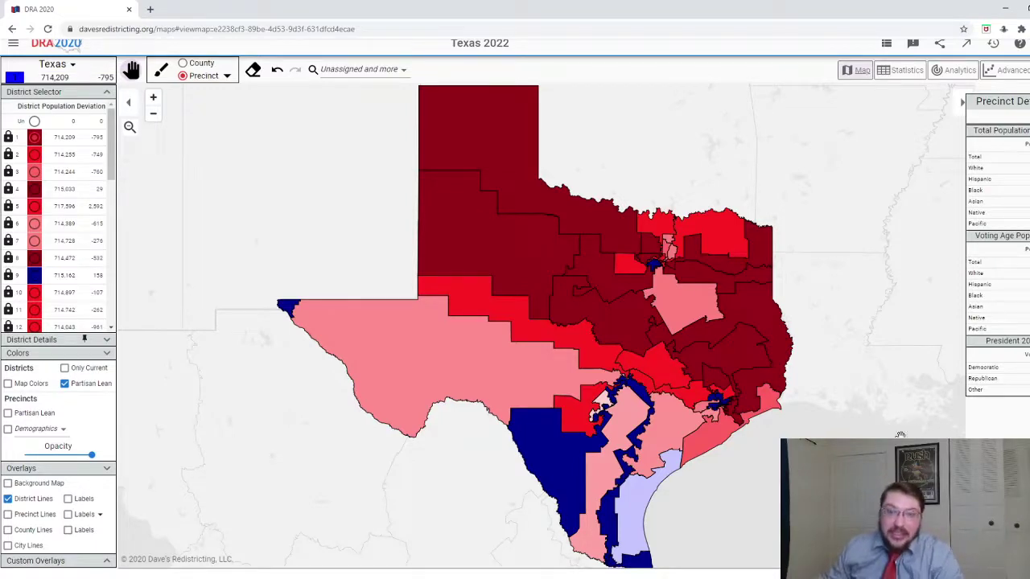
- Examine the partisan lean under President 2016 in the Dallas area and across the whole state
left_click_drag(775, 501, 778, 497)
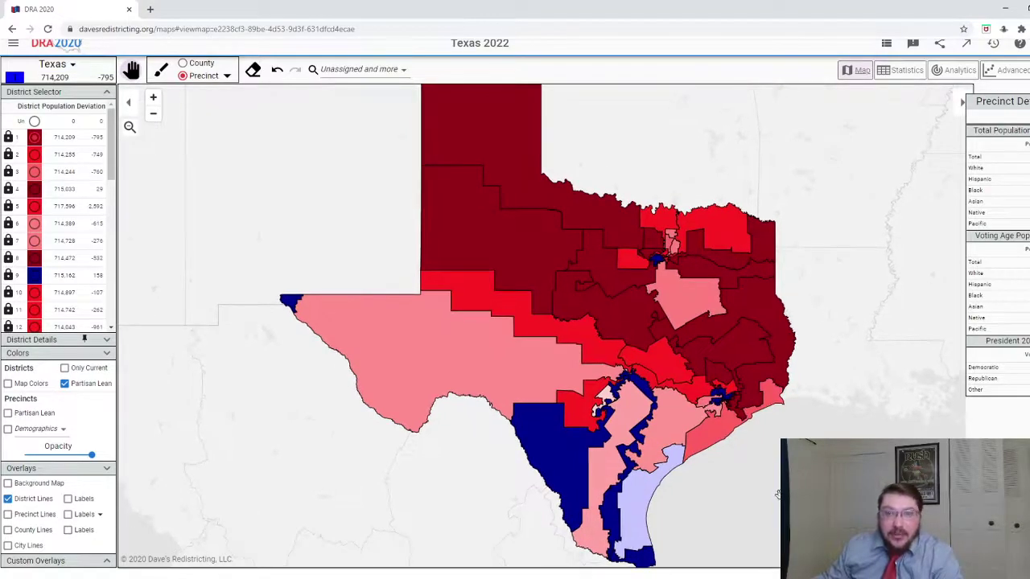
scroll(756, 430, "up", 3)
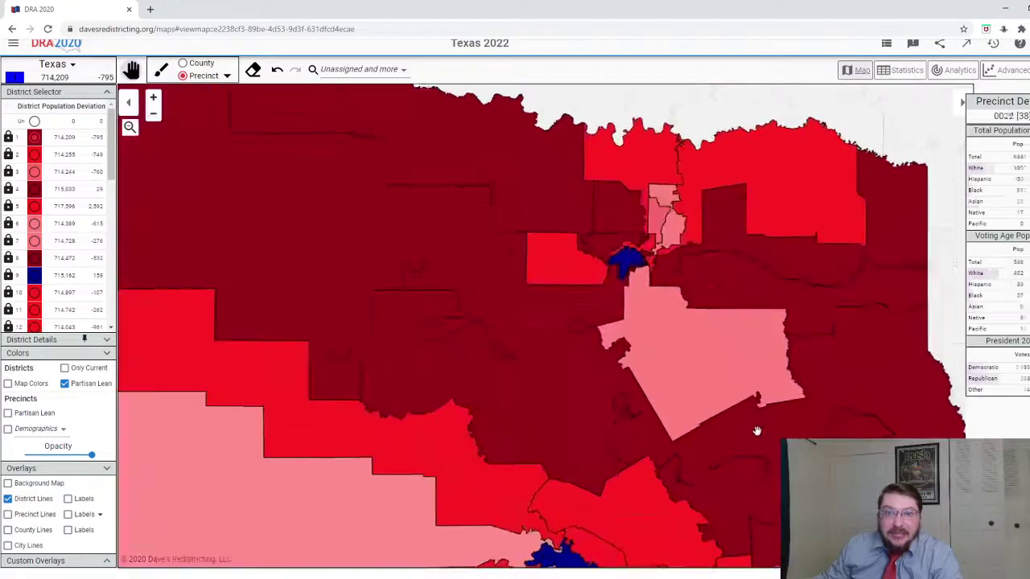
scroll(757, 430, "down", 5)
left_click_drag(793, 489, 746, 393)
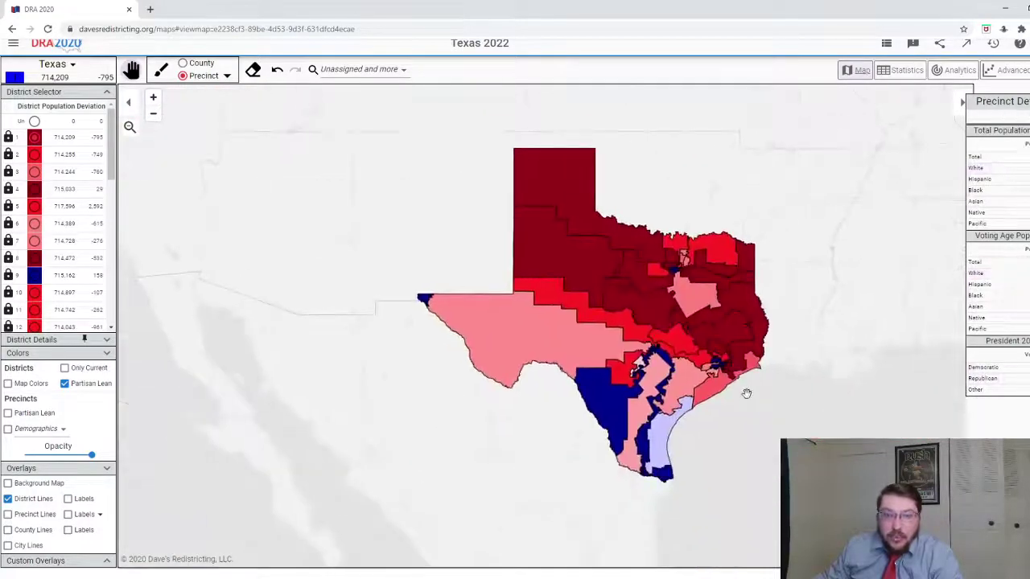
scroll(746, 392, "up", 2)
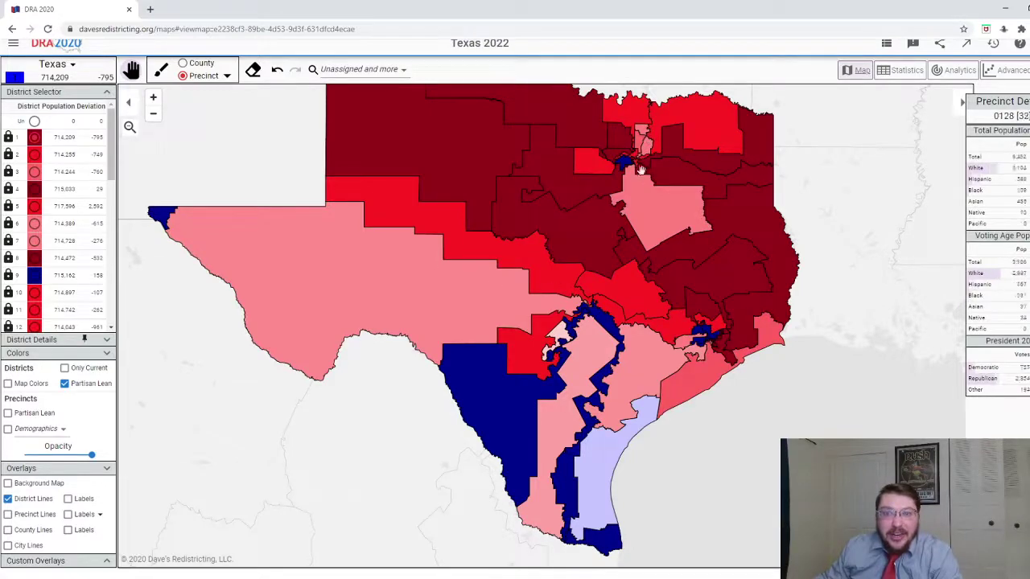
scroll(796, 425, "down", 2)
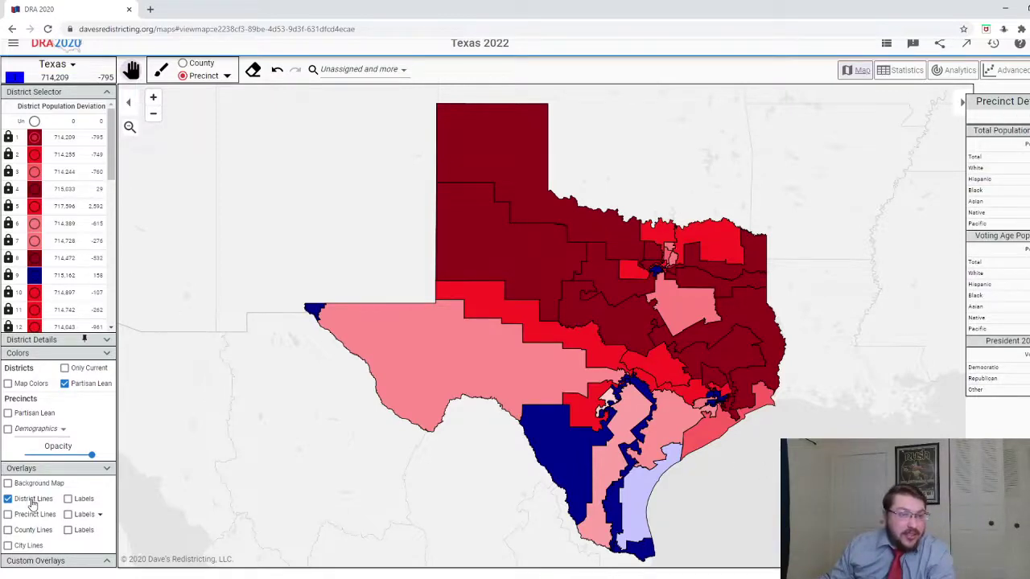
- Turn off the districts' partisan lean coloring, show the background map, and inspect the district lines around El Paso
left_click(84, 385)
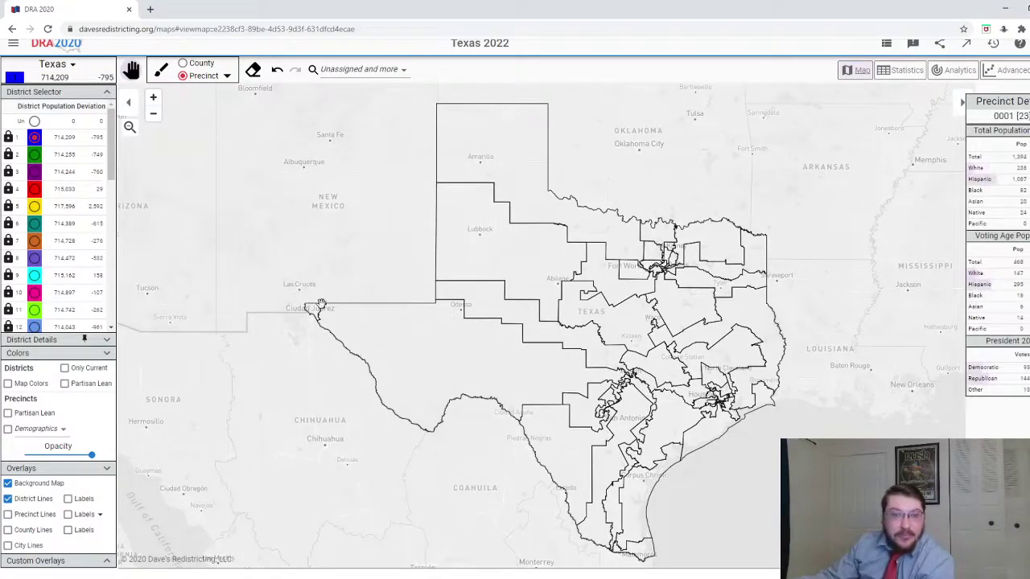
scroll(319, 304, "up", 2)
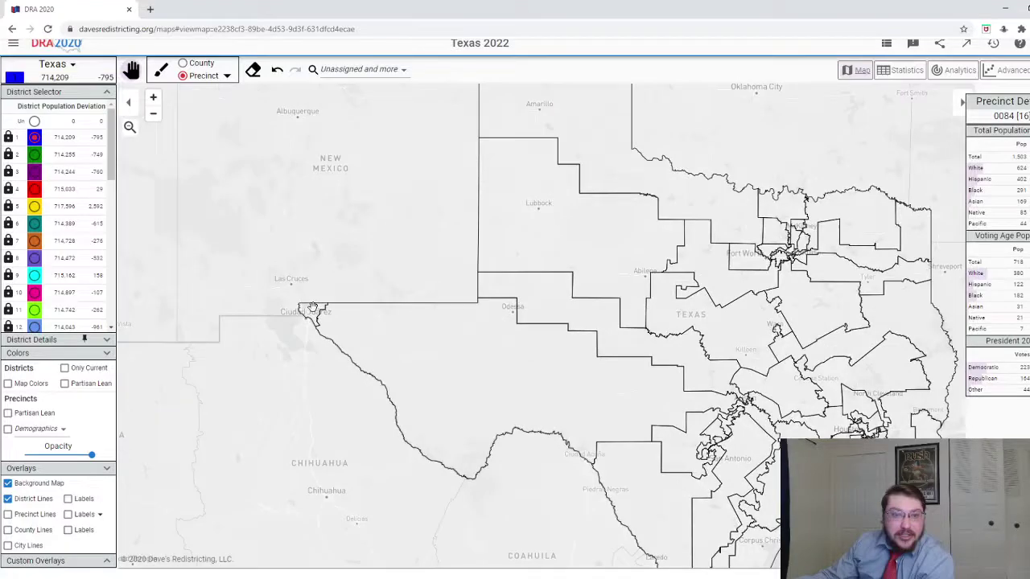
scroll(315, 322, "up", 3)
scroll(321, 354, "down", 5)
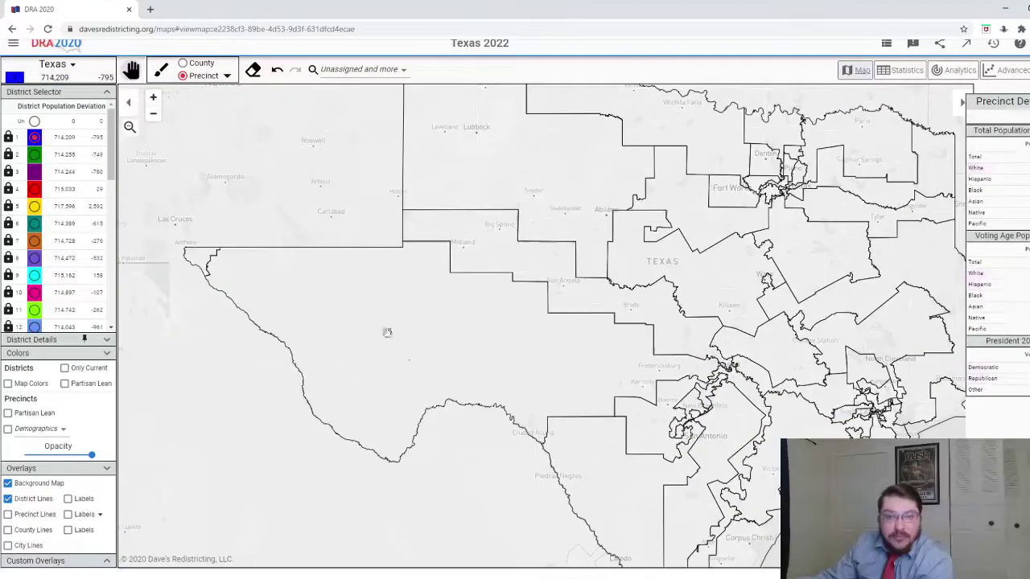
- Examine the district lines in the Rio Grande Valley near Reynosa and Brownsville and their extension north through South Texas
key("Down")
key("Down")
key("Right")
key("Down")
key("Down")
key("Right")
scroll(583, 511, "up", 4)
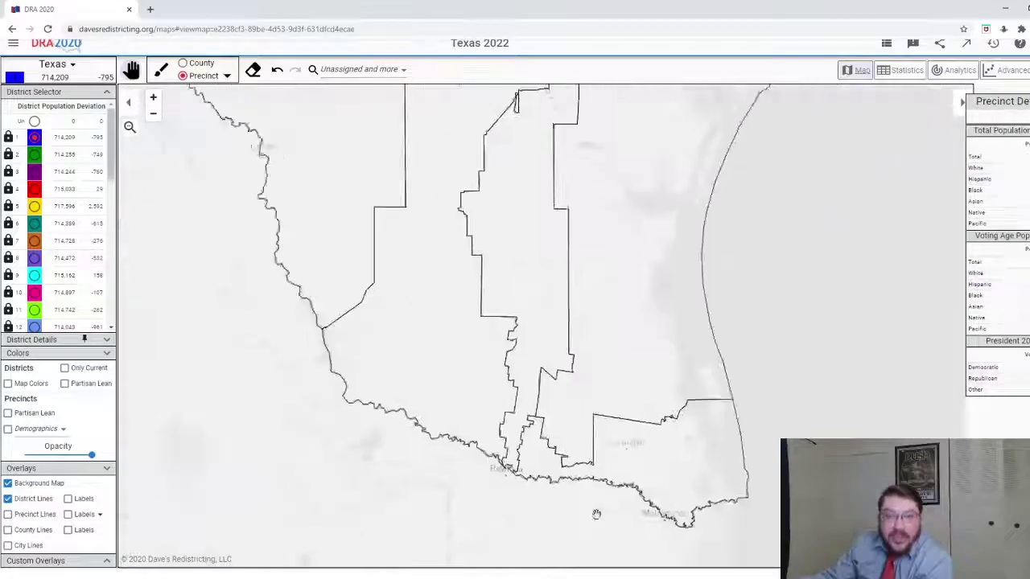
scroll(620, 514, "down", 5)
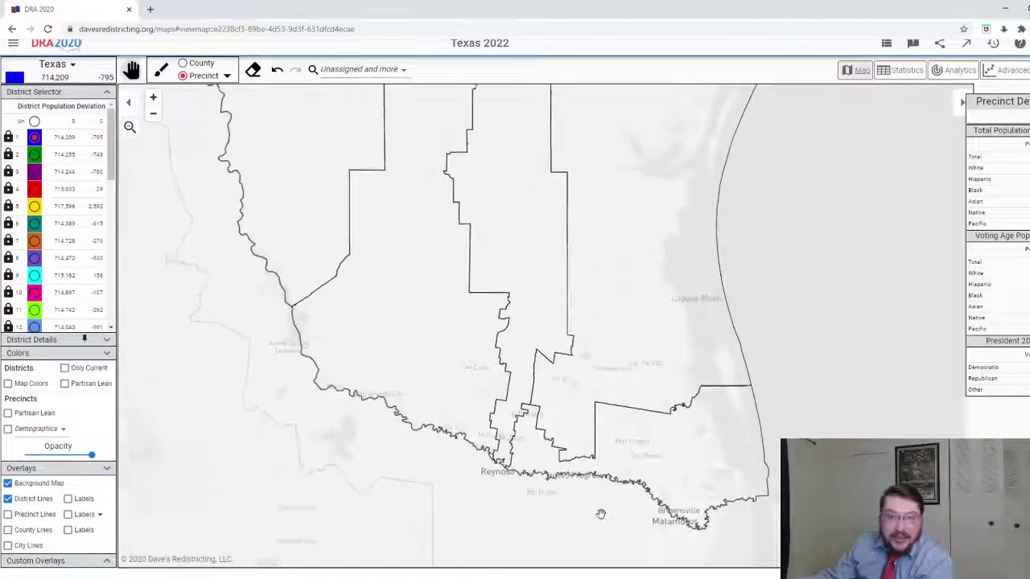
left_click_drag(671, 421, 660, 439)
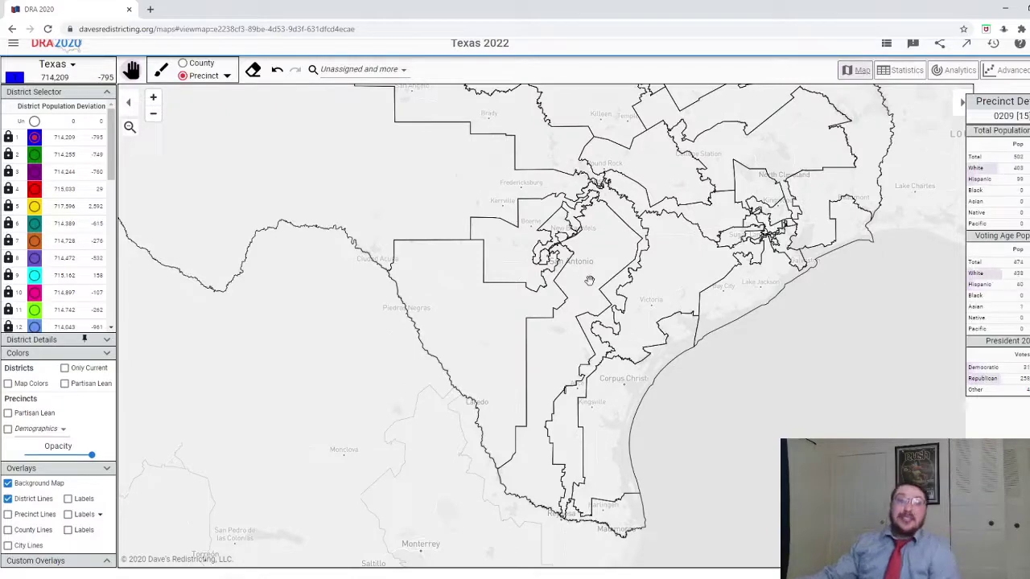
- Examine how the district lines divide San Antonio and run northeast past New Braunfels
scroll(749, 336, "up", 1)
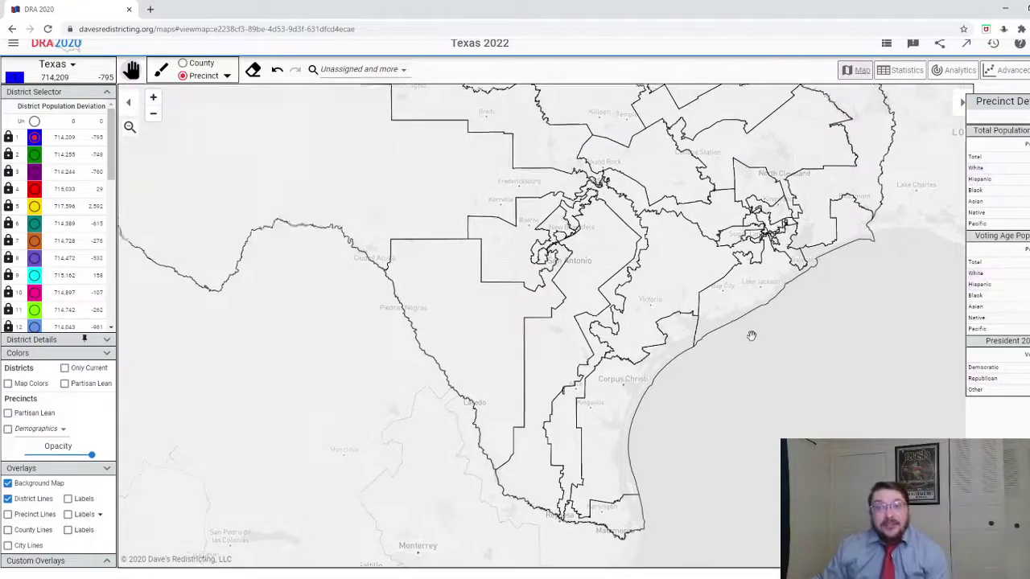
scroll(752, 433, "up", 2)
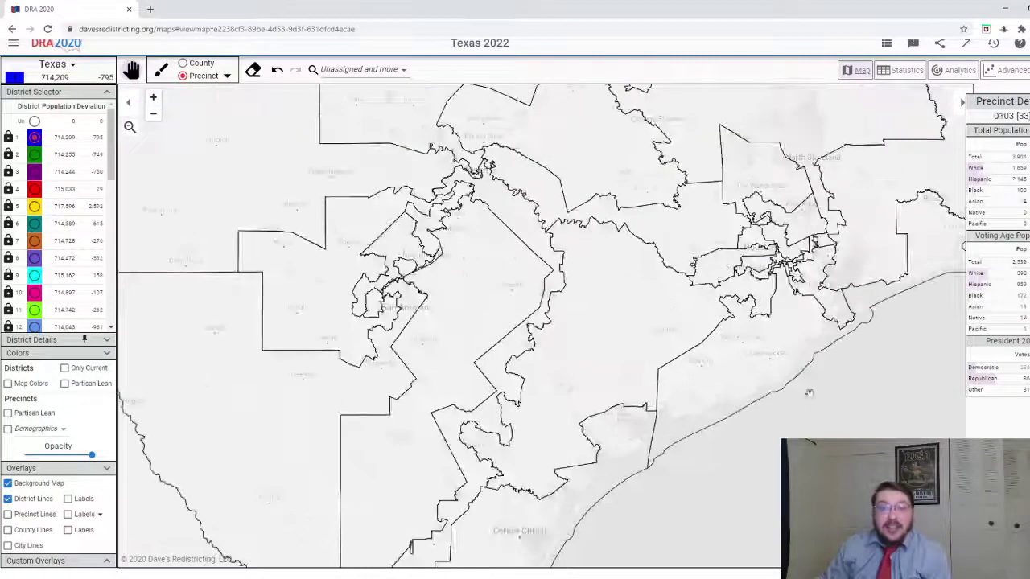
left_click_drag(825, 435, 772, 460)
scroll(303, 303, "up", 2)
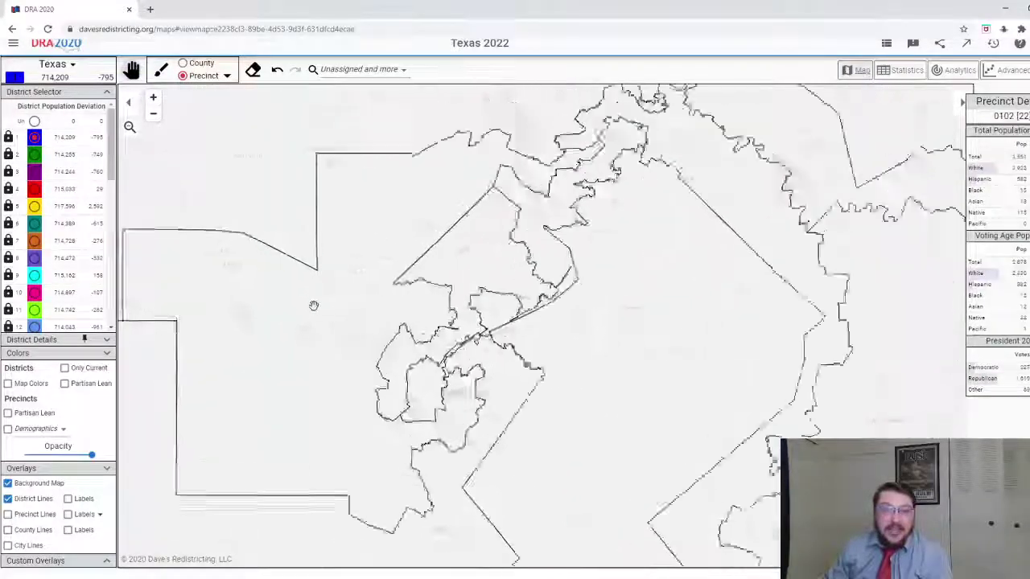
scroll(486, 313, "up", 3)
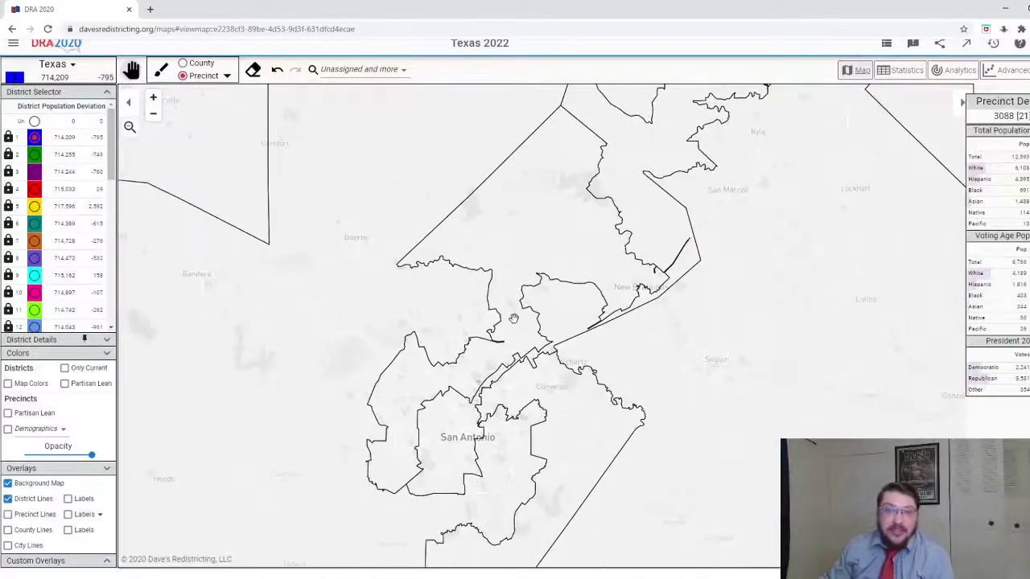
scroll(533, 324, "up", 1)
scroll(477, 405, "up", 1)
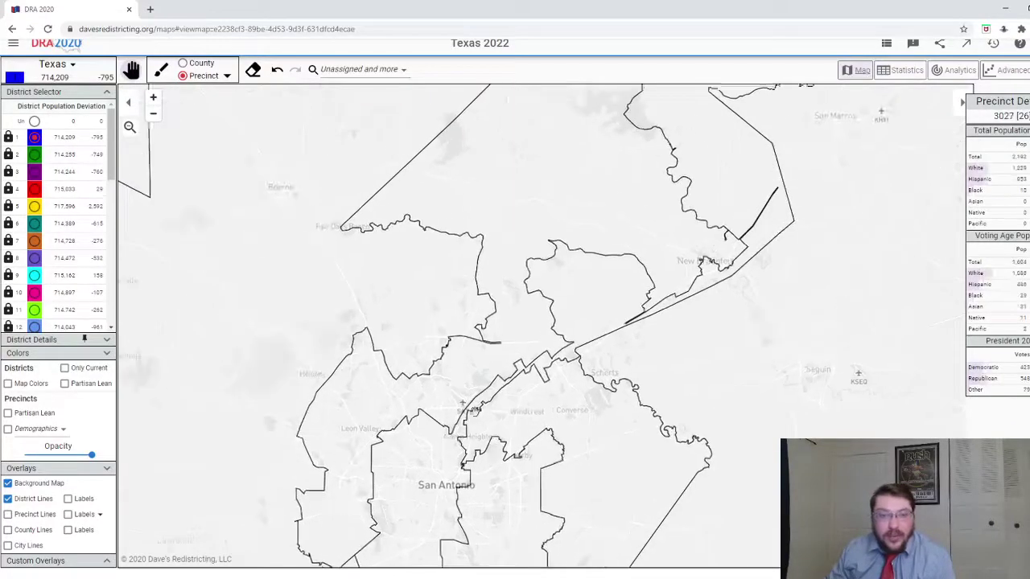
scroll(485, 399, "down", 3)
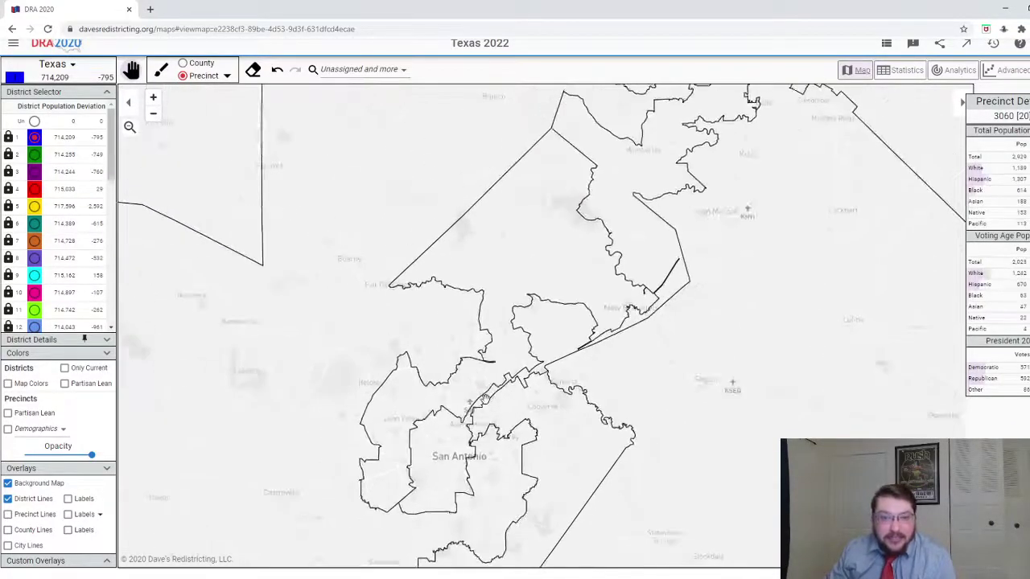
scroll(544, 399, "down", 1)
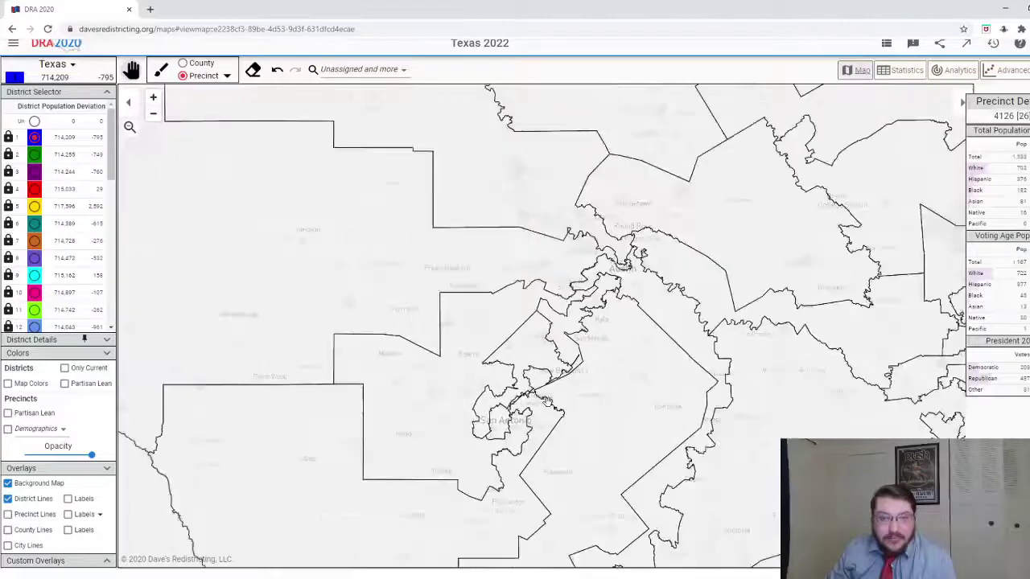
scroll(535, 420, "up", 1)
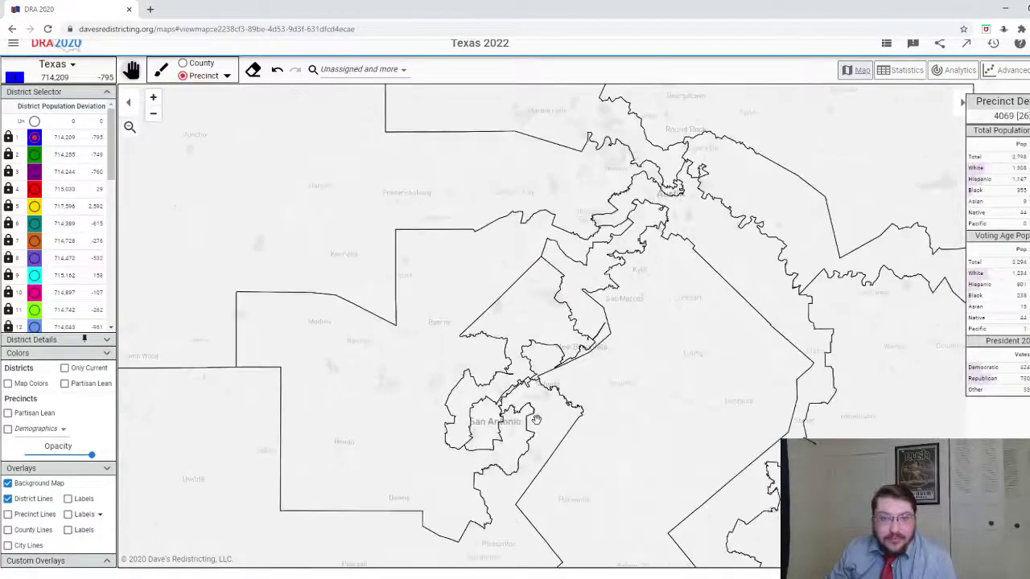
- Examine how the district lines divide Austin, and compare them with the surrounding districts
scroll(612, 430, "down", 1)
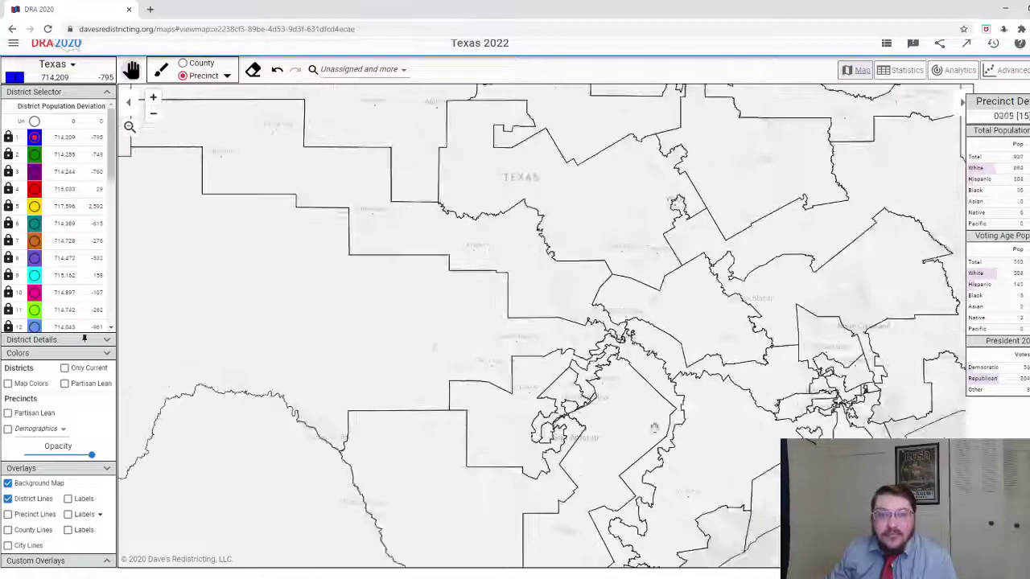
scroll(741, 434, "up", 1)
scroll(607, 288, "up", 2)
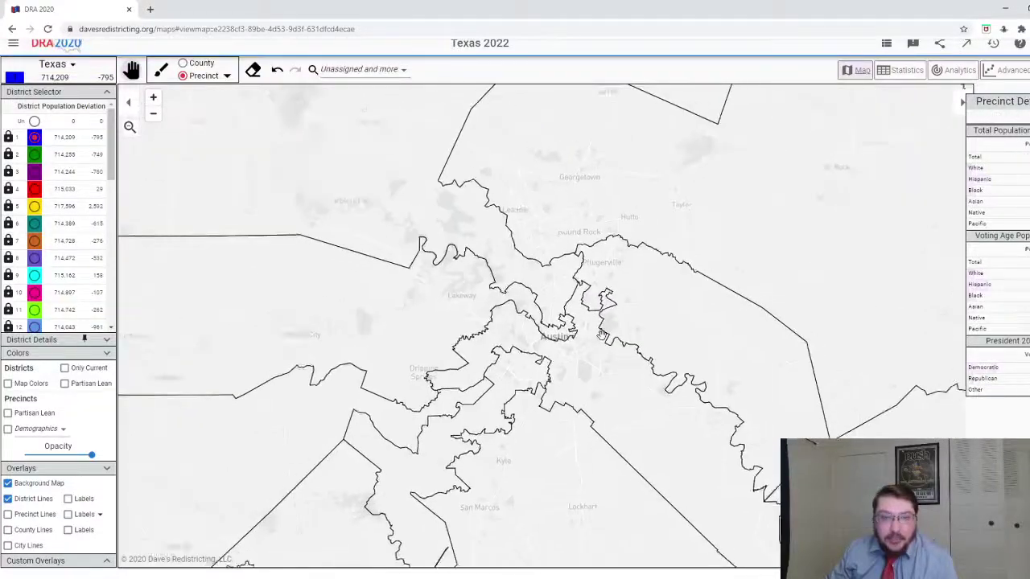
scroll(623, 332, "down", 3)
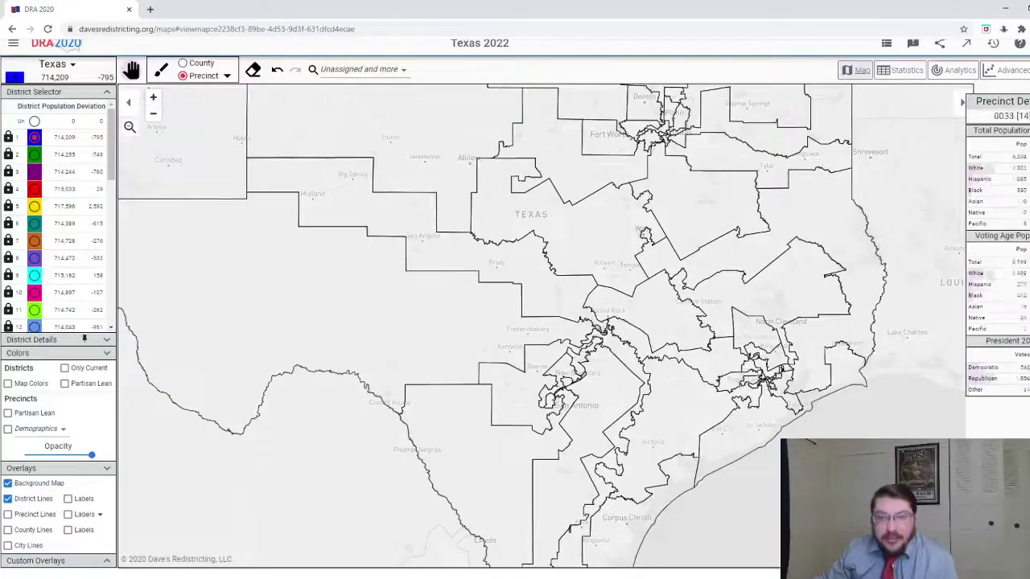
- Examine how the district lines divide central Houston and its surrounding suburbs, from The Woodlands and Jersey Village to Bellaire and Pasadena
left_click_drag(791, 409, 725, 420)
scroll(725, 420, "up", 3)
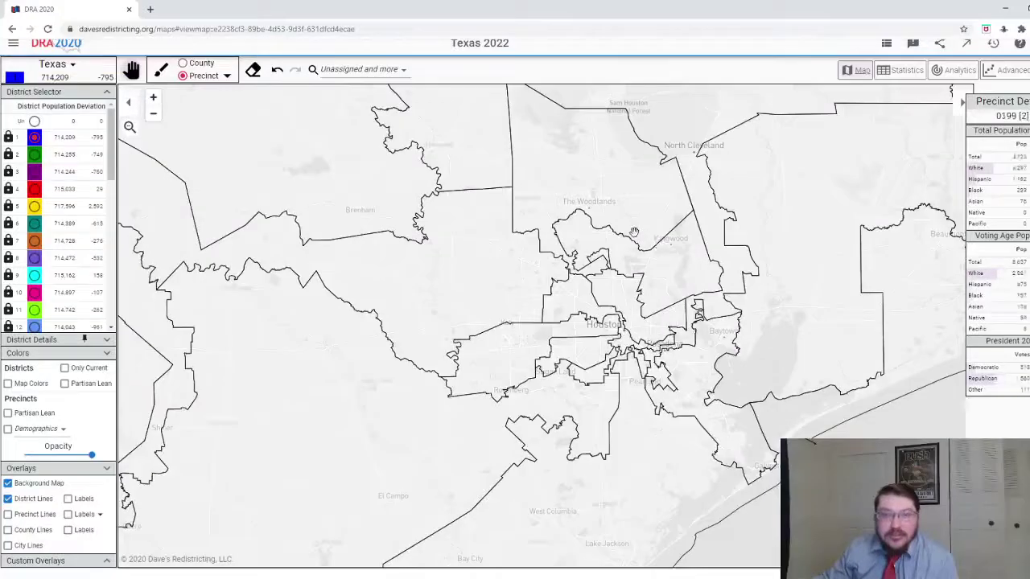
scroll(660, 247, "up", 2)
scroll(620, 375, "up", 2)
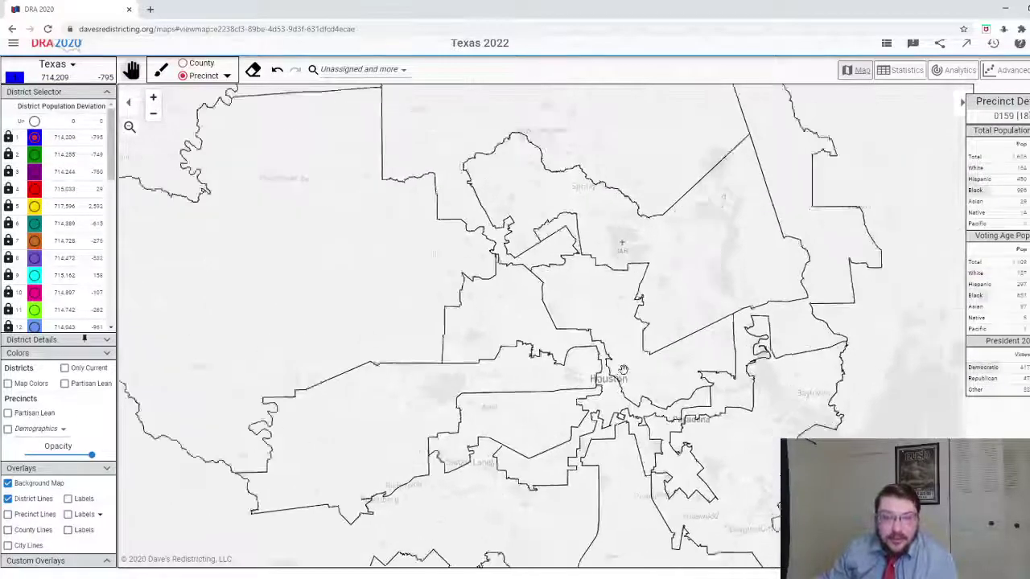
scroll(595, 428, "down", 1)
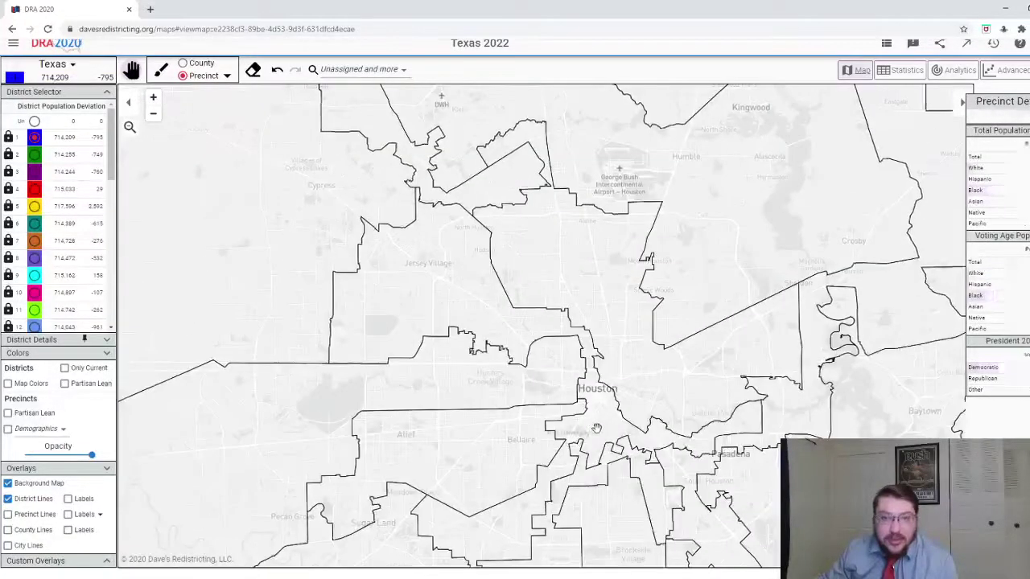
scroll(596, 489, "up", 3)
scroll(596, 474, "down", 2)
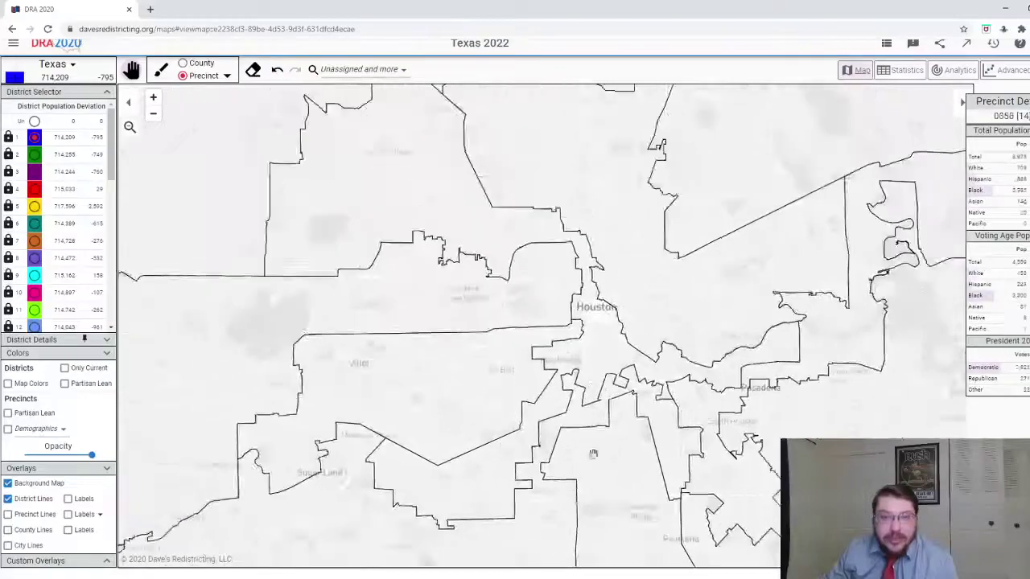
scroll(577, 362, "up", 1)
scroll(578, 362, "down", 1)
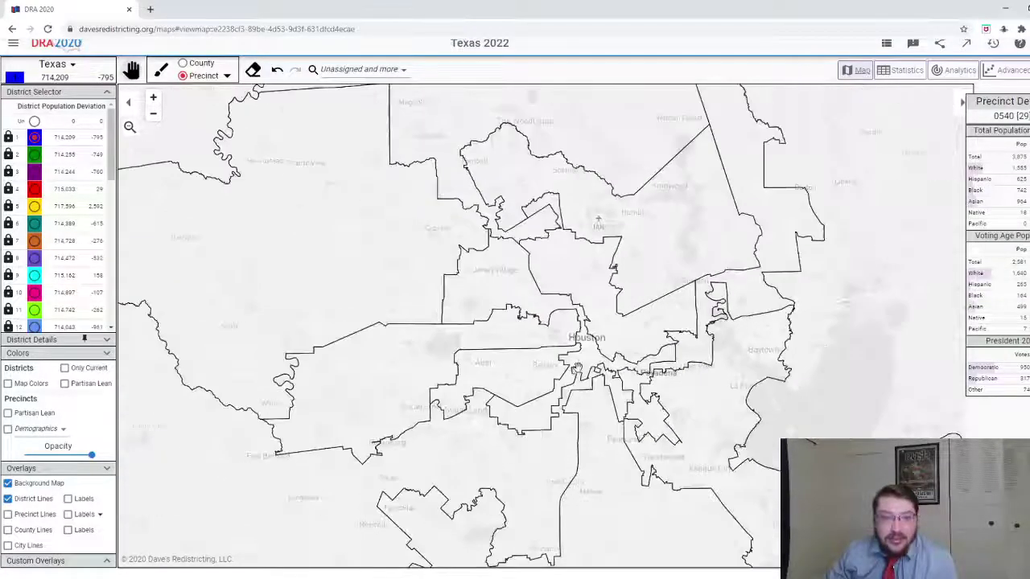
scroll(577, 367, "down", 1)
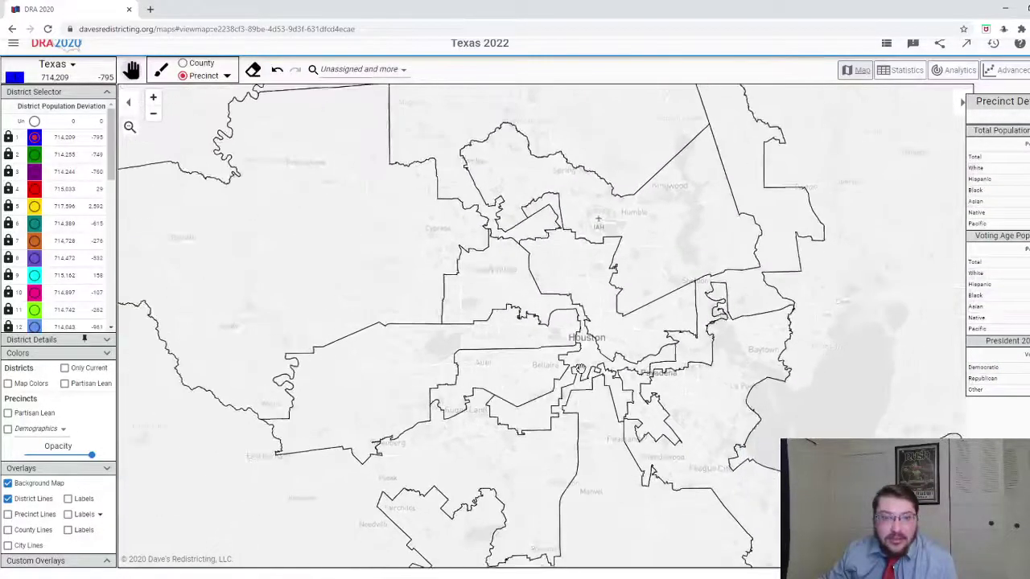
scroll(579, 368, "up", 2)
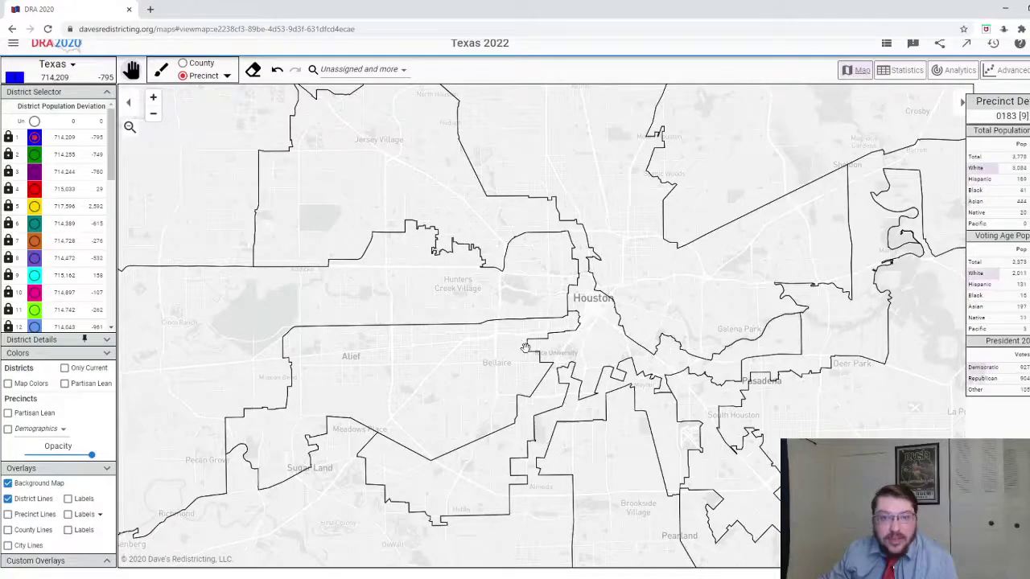
scroll(524, 348, "down", 2)
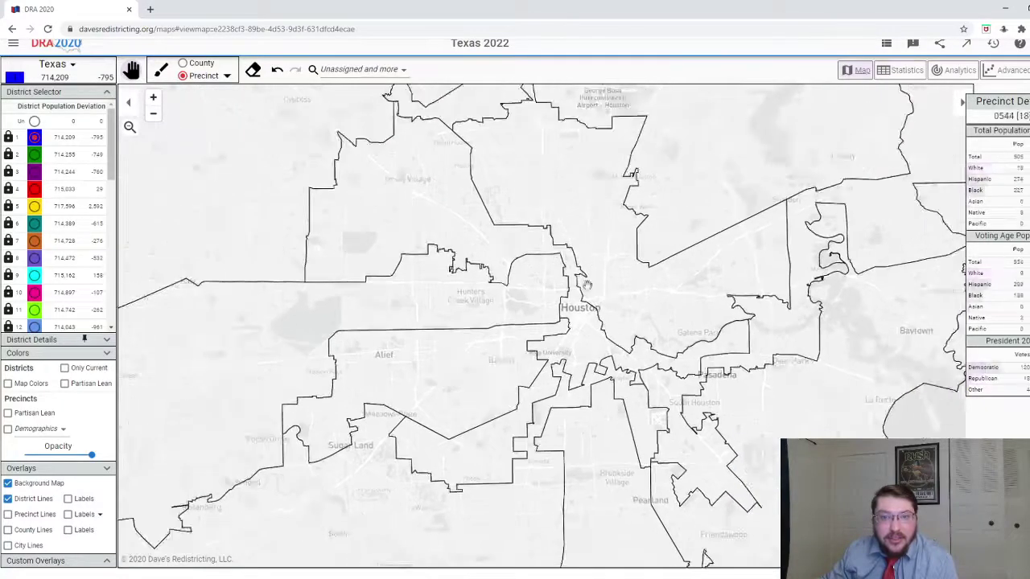
- Examine the Houston-area district lines around Sugar Land, Pearland, Pasadena and Baytown, and compare them with the surrounding Gulf Coast districts
scroll(531, 370, "down", 2)
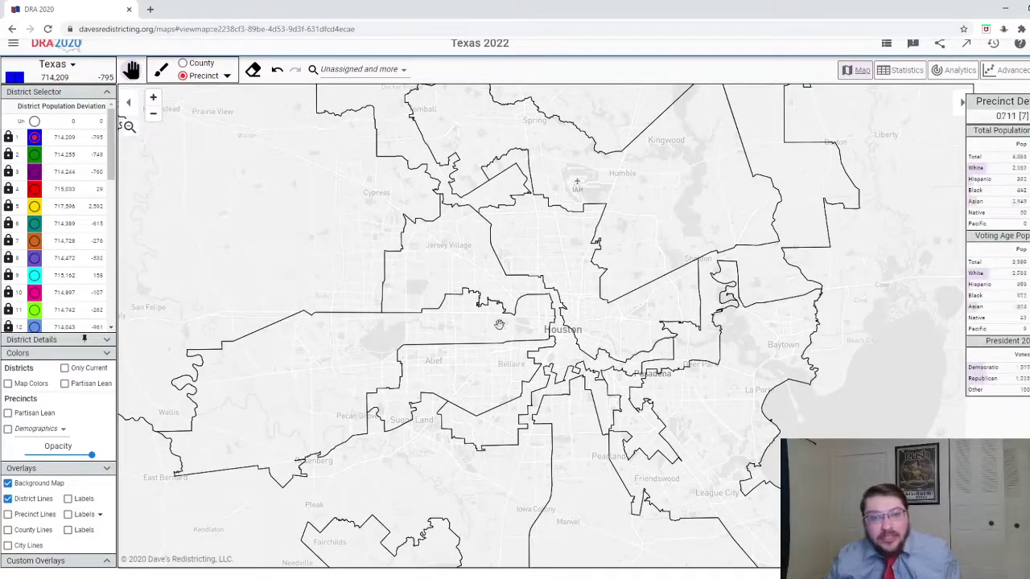
scroll(530, 334, "down", 2)
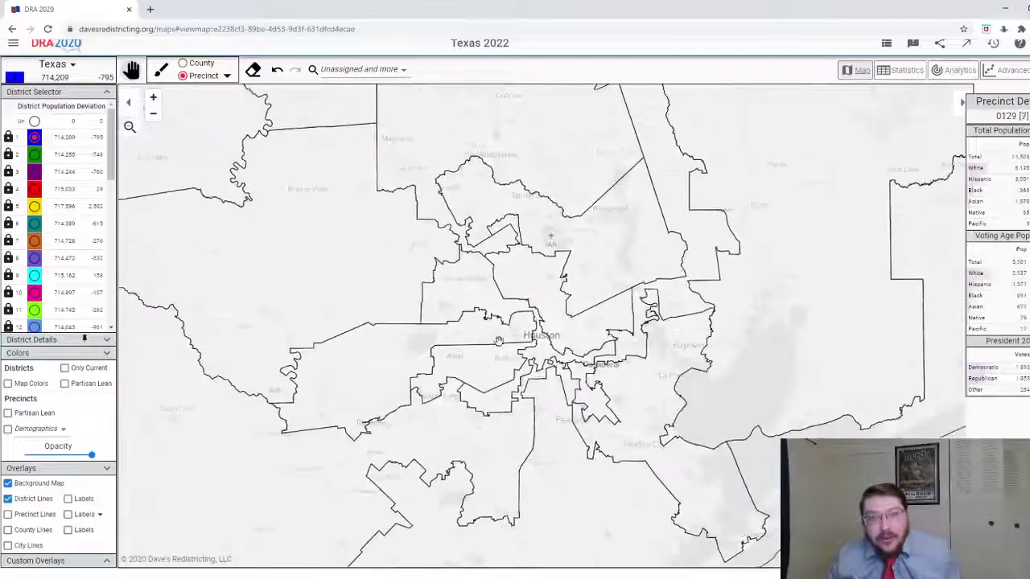
scroll(637, 487, "up", 1)
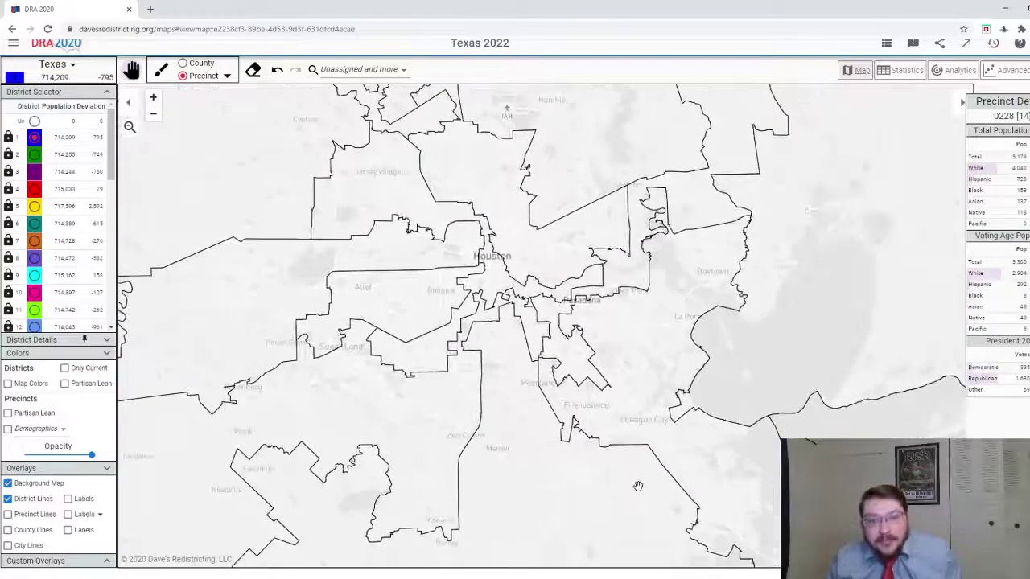
scroll(563, 344, "up", 2)
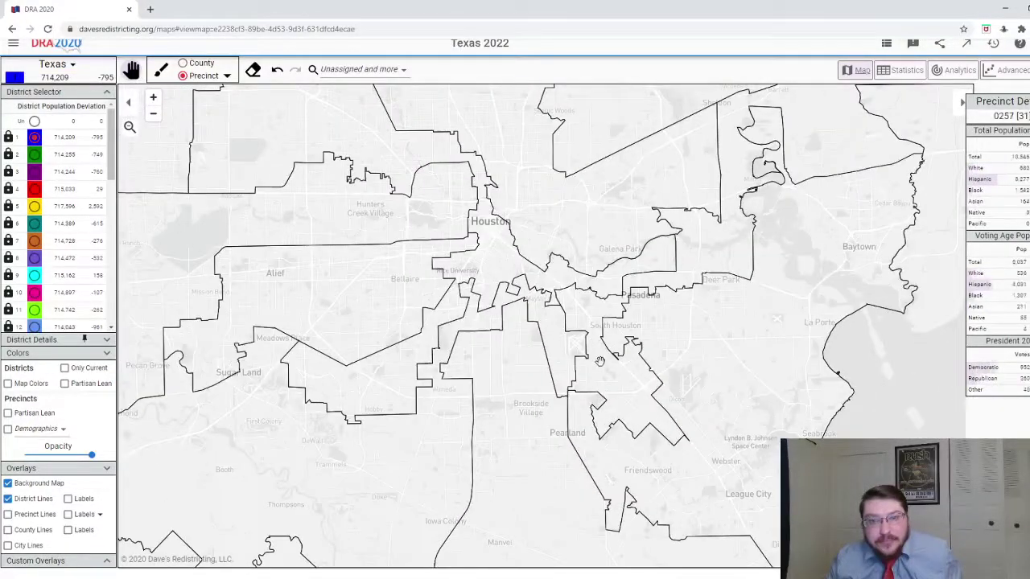
scroll(599, 360, "down", 3)
scroll(599, 364, "down", 1)
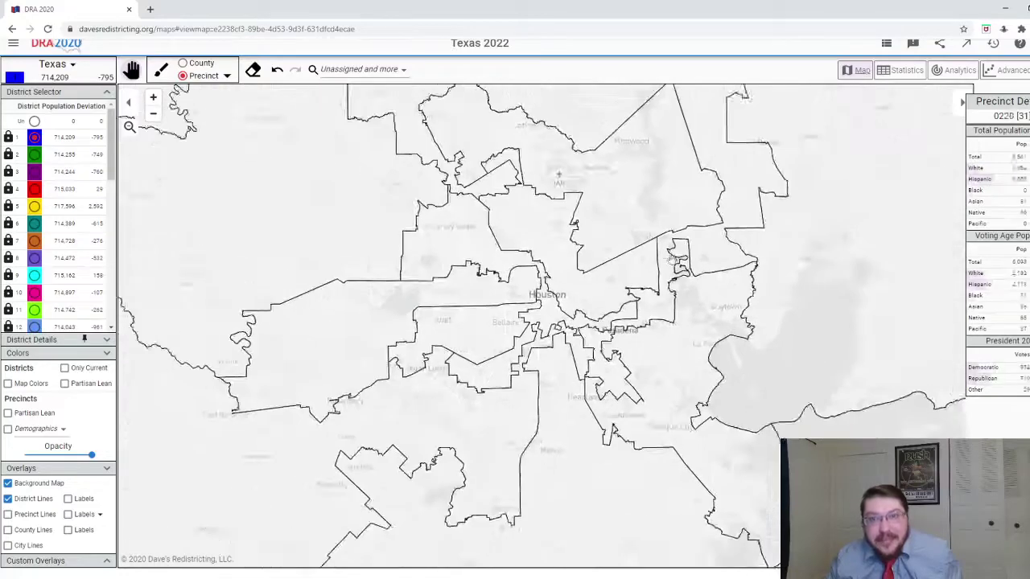
scroll(672, 272, "down", 1)
scroll(672, 272, "down", 2)
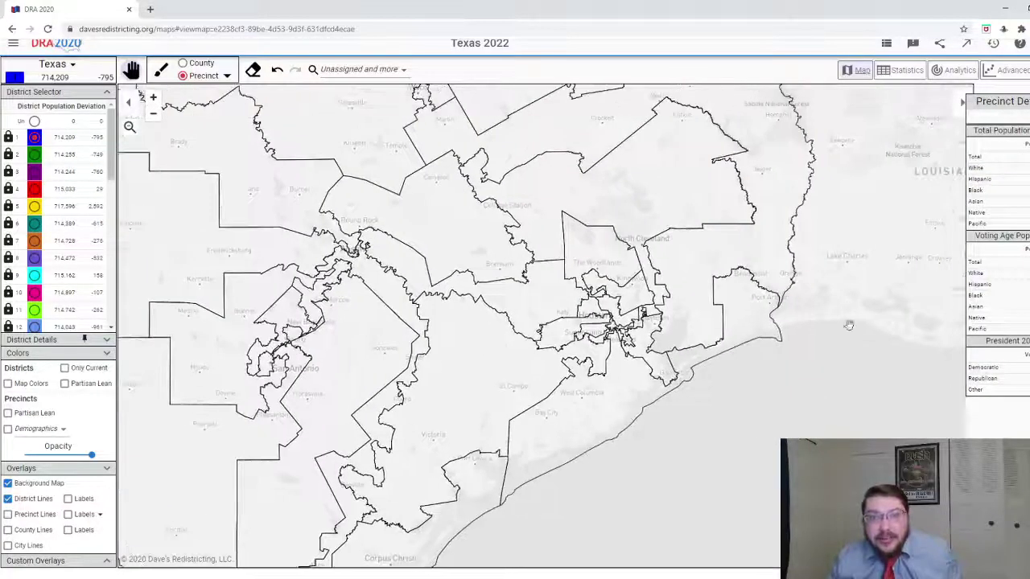
- Examine the East Texas district lines north of Houston and how those near Tyler and Longview reach into Dallas and Mesquite
left_click_drag(848, 324, 848, 354)
left_click_drag(836, 271, 850, 340)
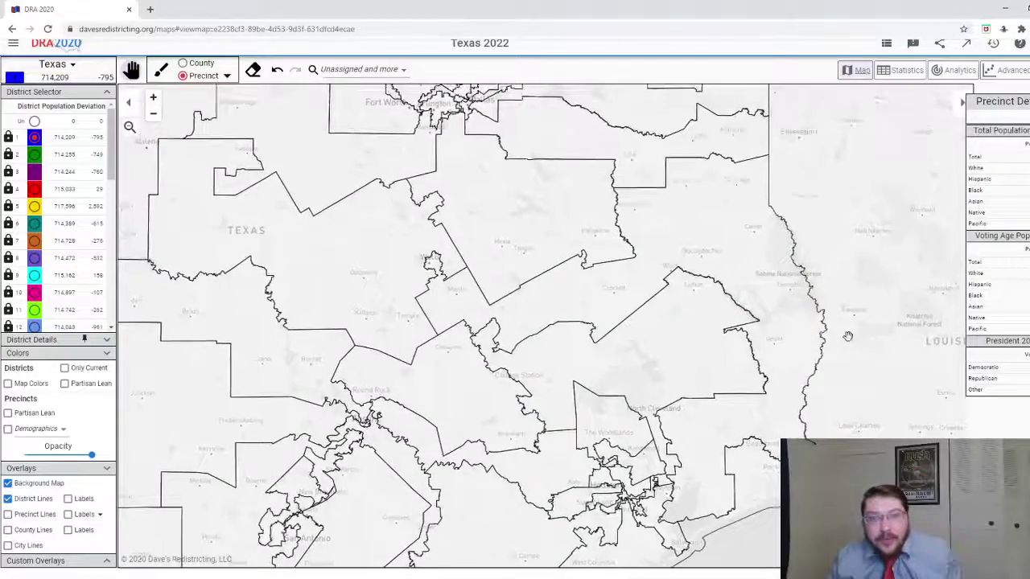
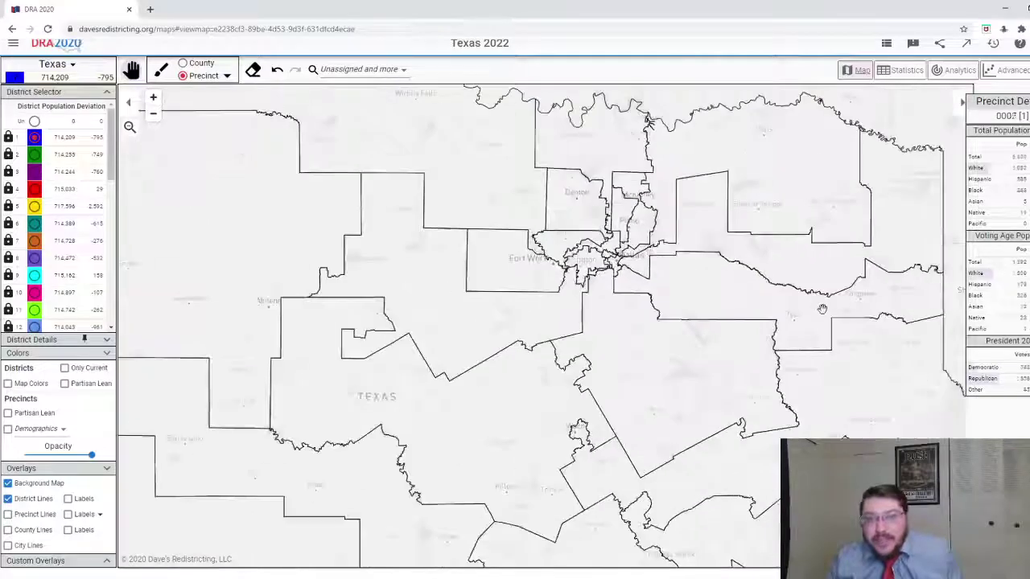
scroll(831, 304, "down", 1)
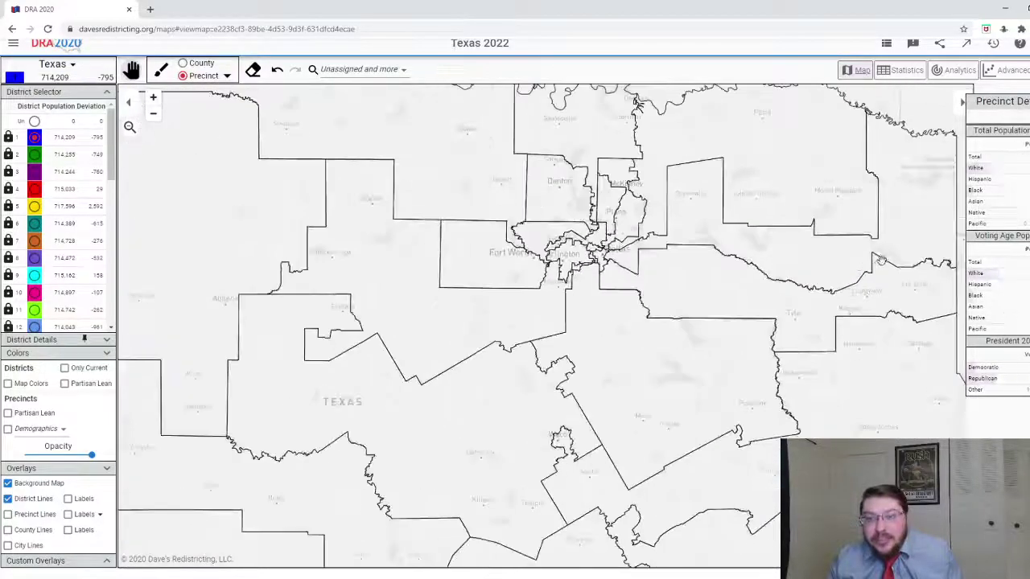
scroll(752, 340, "up", 1)
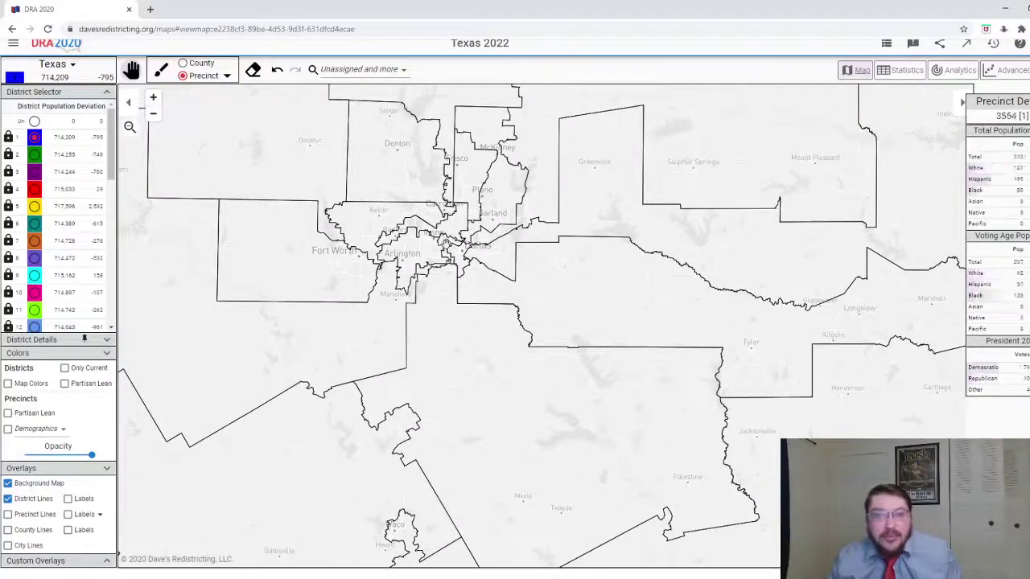
scroll(499, 291, "up", 3)
scroll(486, 286, "up", 2)
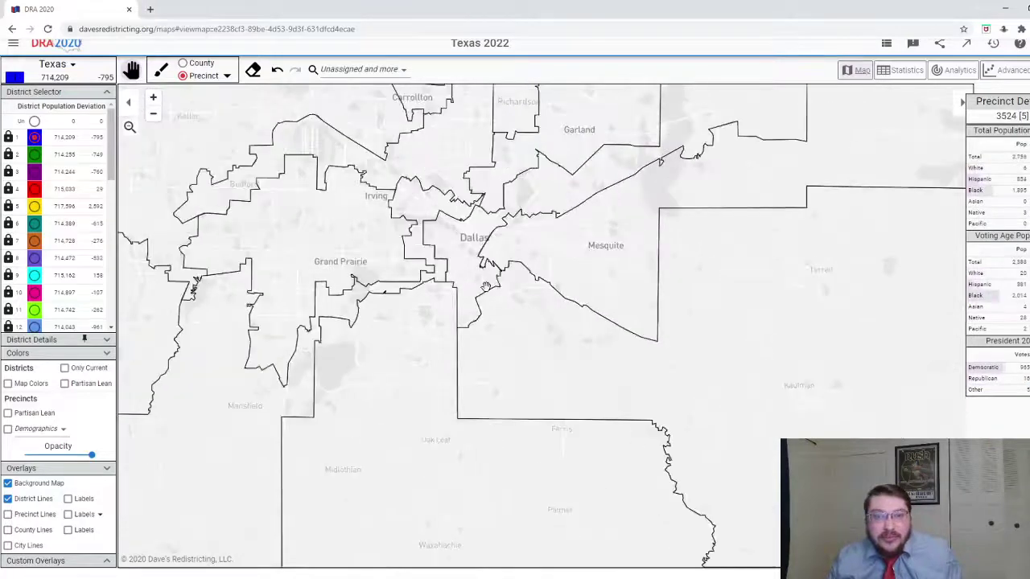
scroll(523, 285, "down", 3)
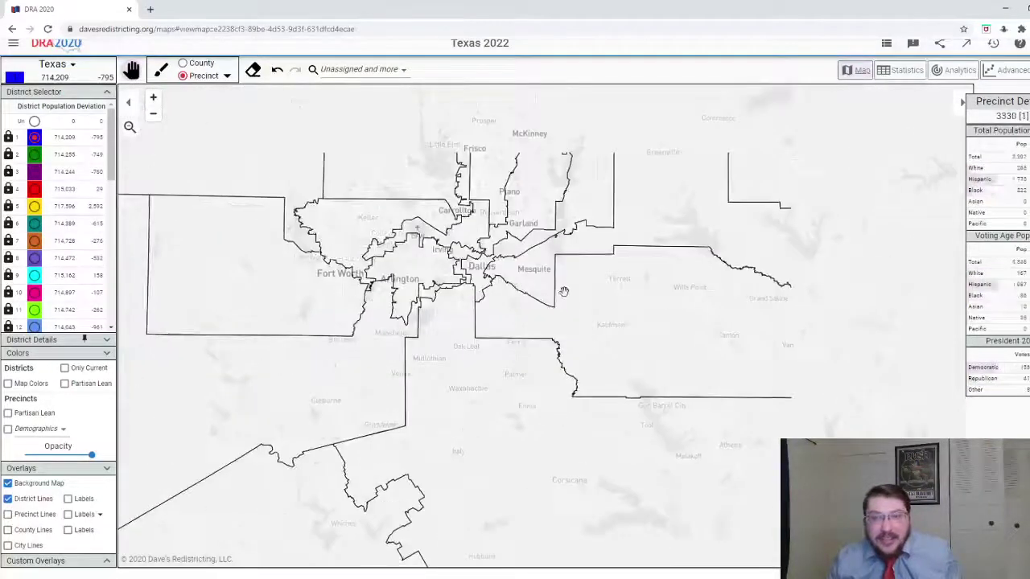
scroll(566, 290, "up", 1)
scroll(427, 240, "up", 3)
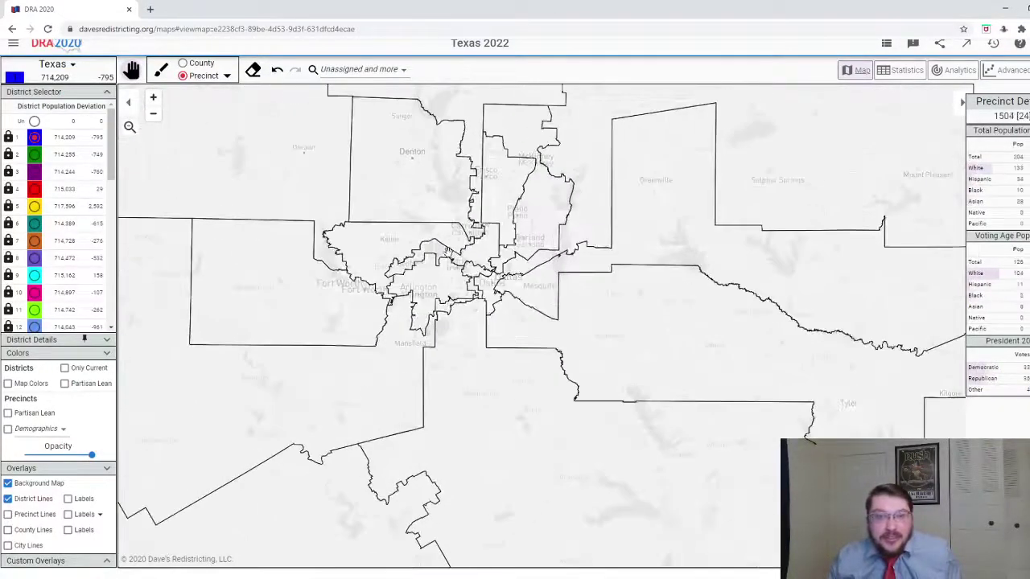
- Examine how the district lines divide the Dallas–Fort Worth area, including Denton, Arlington, Irving, Carrollton and Mesquite
scroll(422, 241, "down", 2)
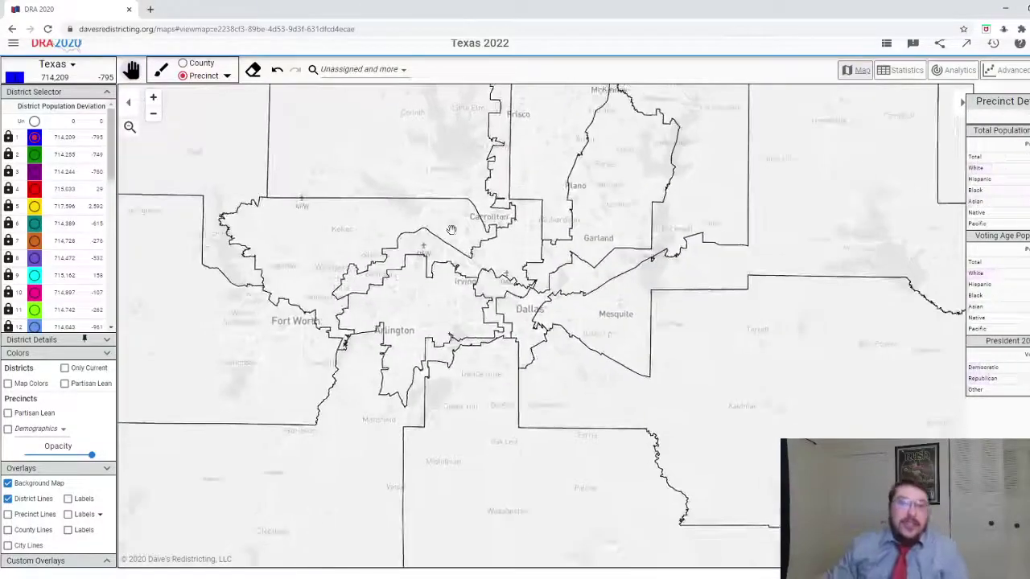
scroll(399, 257, "up", 1)
scroll(400, 257, "down", 2)
scroll(344, 207, "up", 2)
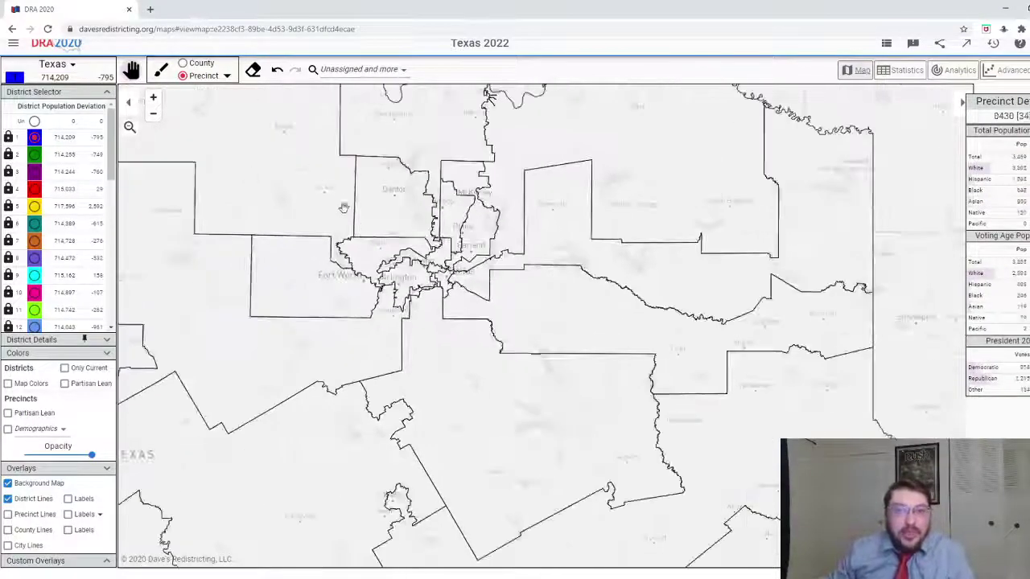
scroll(340, 207, "up", 3)
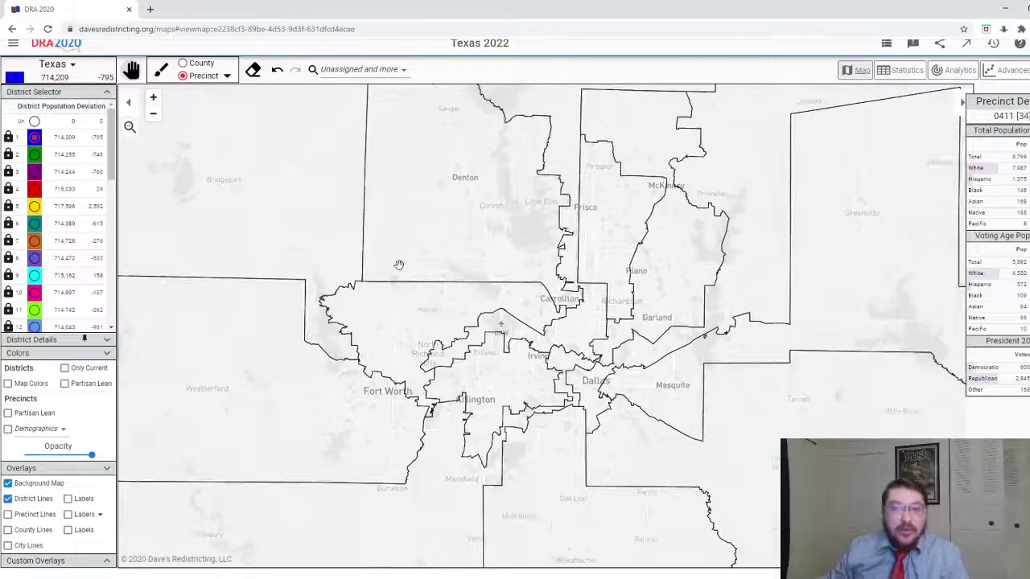
scroll(378, 282, "down", 1)
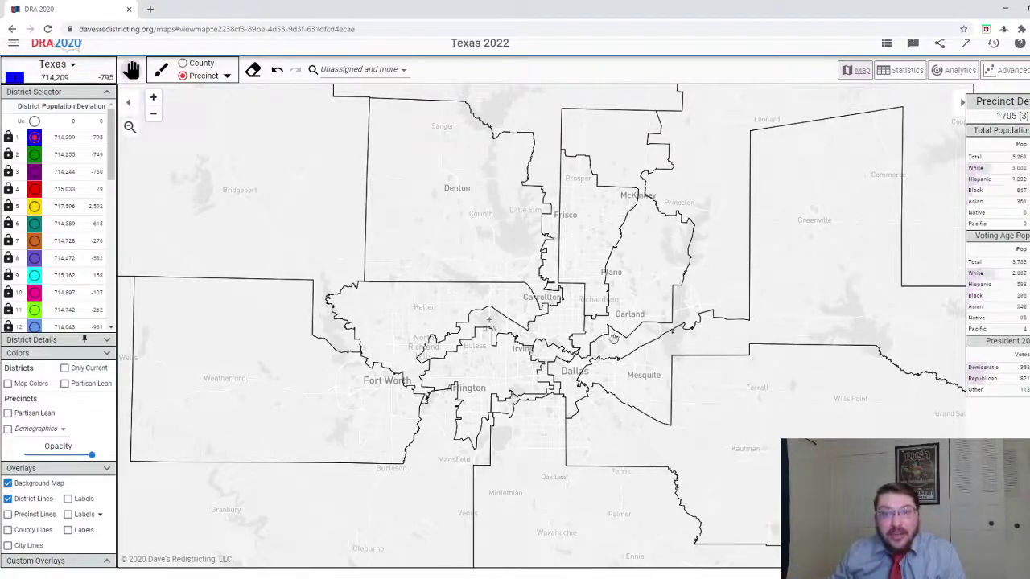
scroll(563, 370, "up", 2)
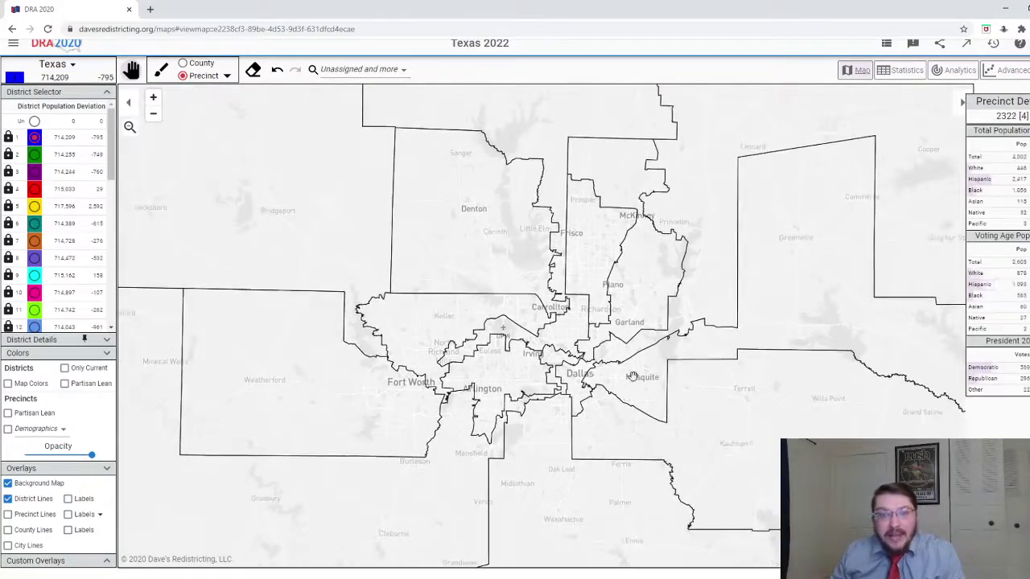
scroll(554, 362, "up", 4)
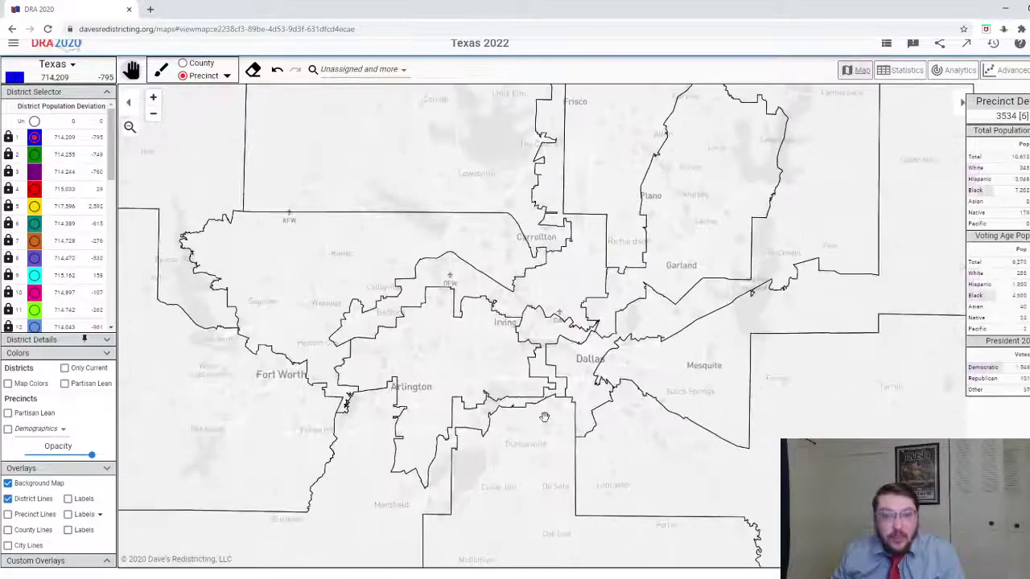
scroll(544, 416, "down", 5)
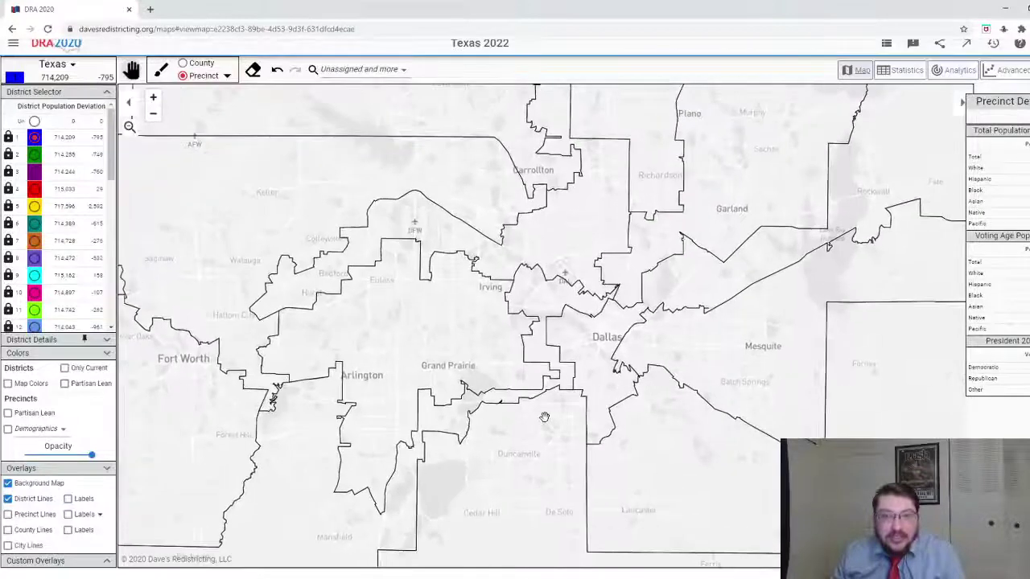
- Examine the district lines north and east of Dallas around Frisco, Plano, McKinney and Garland
scroll(504, 268, "up", 4)
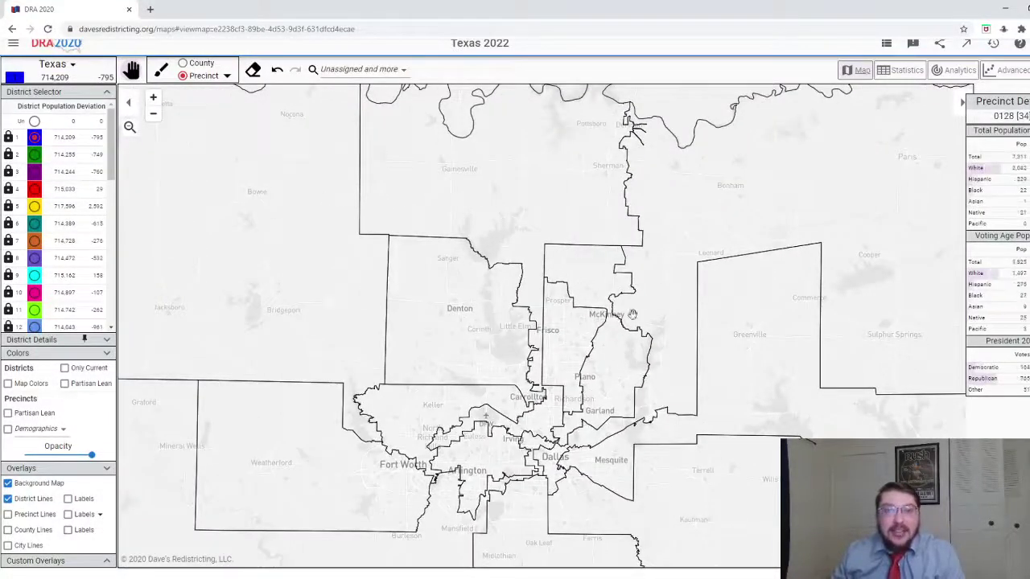
scroll(662, 433, "up", 2)
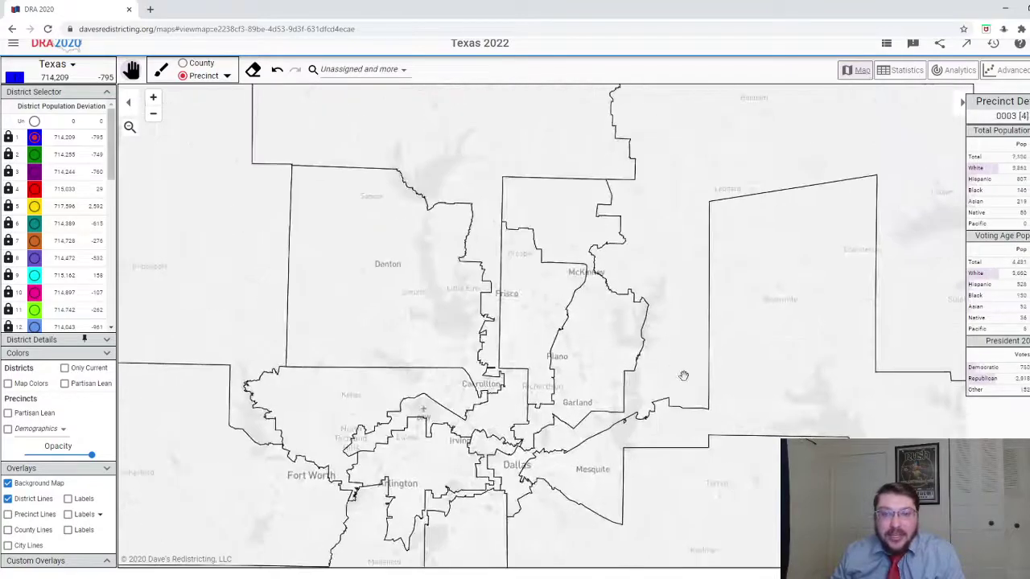
scroll(708, 416, "up", 2)
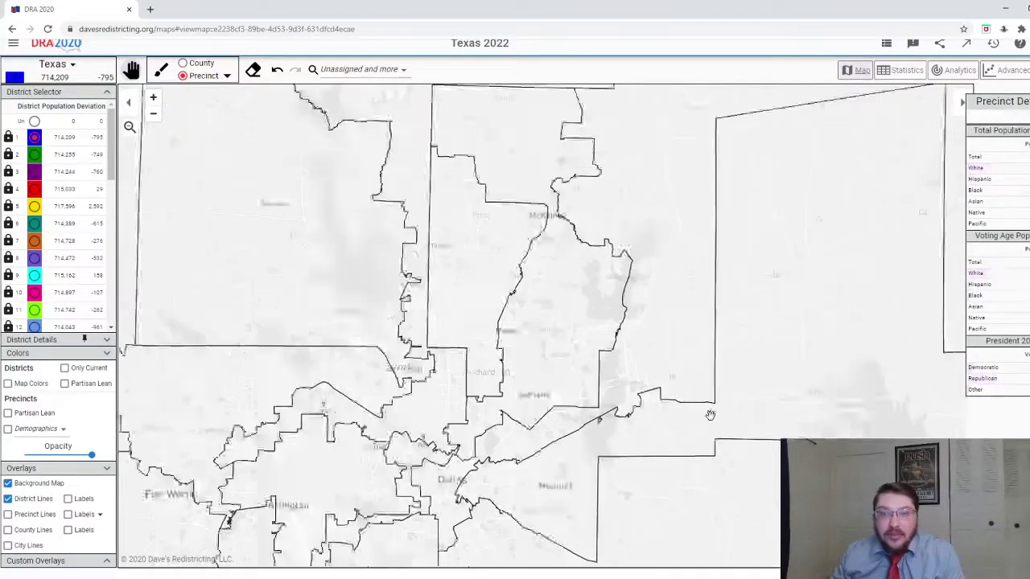
scroll(673, 427, "down", 5)
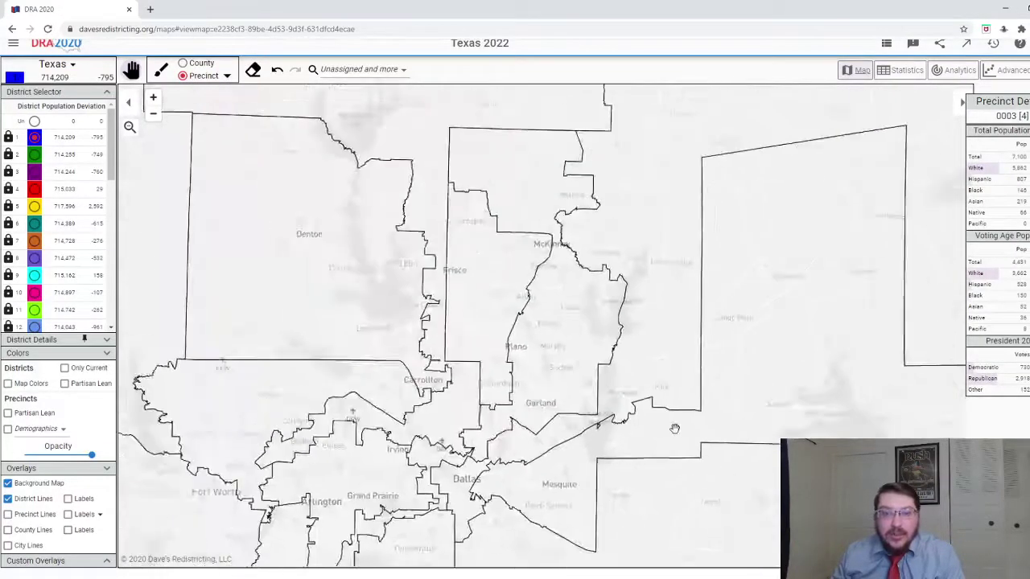
- Examine the district lines along the Oklahoma border and west through Wichita Falls to Amarillo and Lubbock
scroll(668, 422, "down", 1)
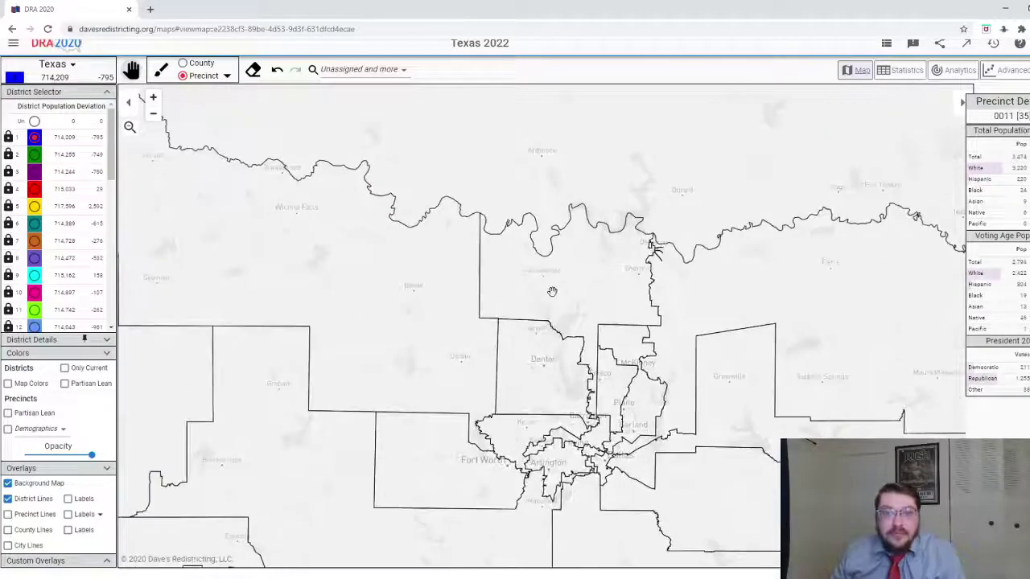
scroll(494, 167, "up", 1)
scroll(580, 161, "down", 3)
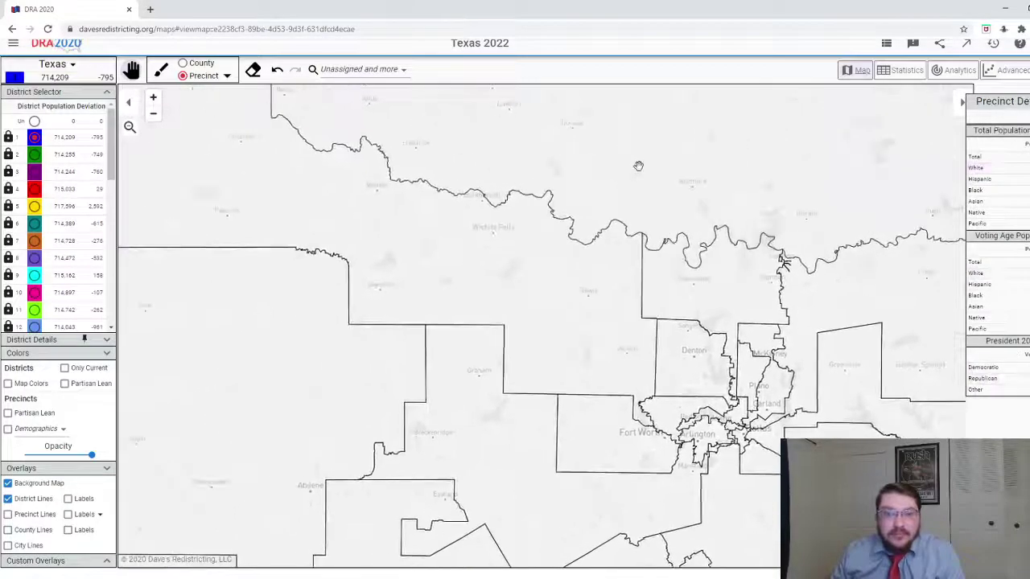
left_click_drag(602, 143, 664, 231)
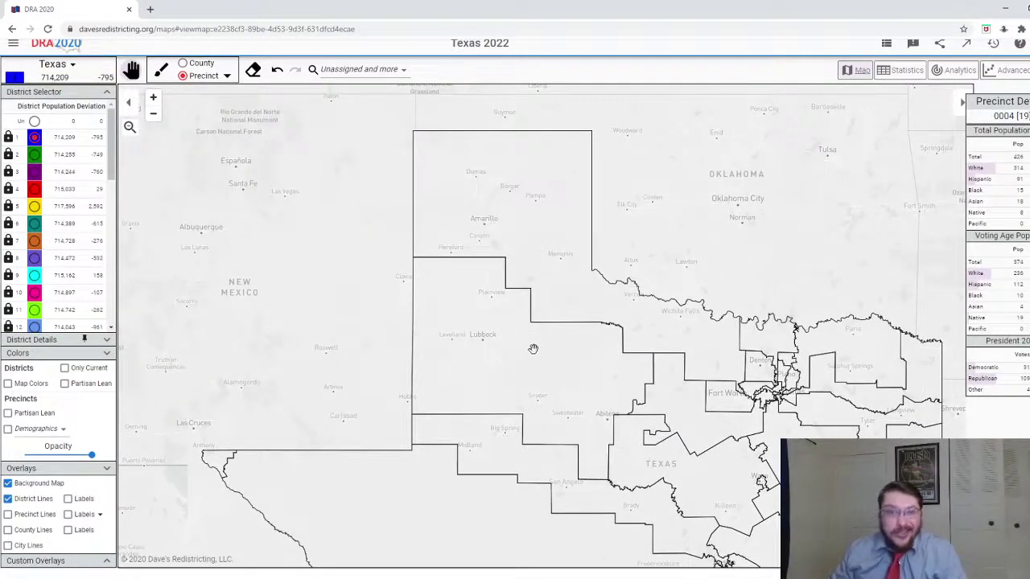
- Review the overall layout of the district lines across the whole state, from the Panhandle to the Gulf Coast
left_click_drag(735, 249, 576, 164)
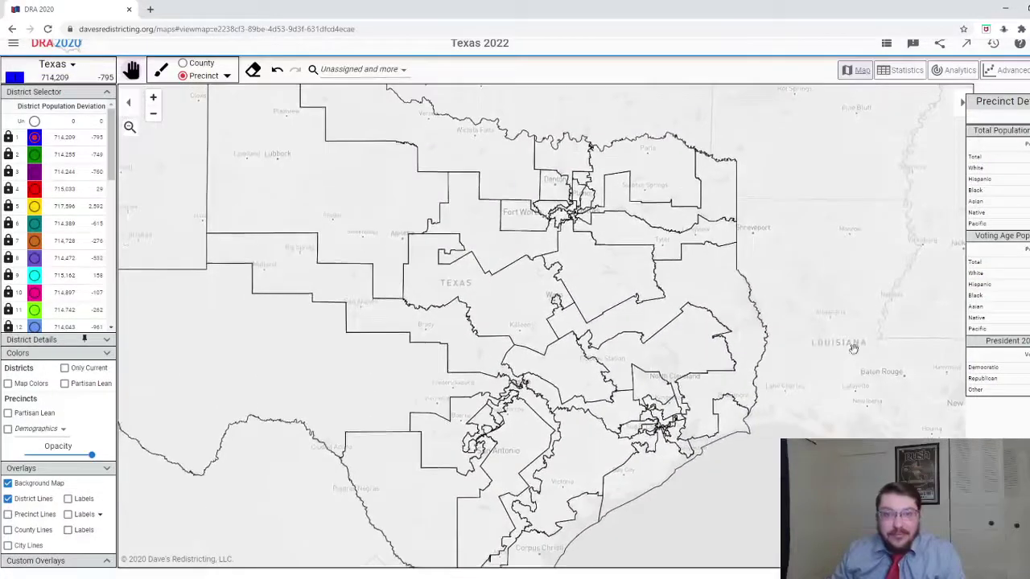
scroll(852, 348, "down", 2)
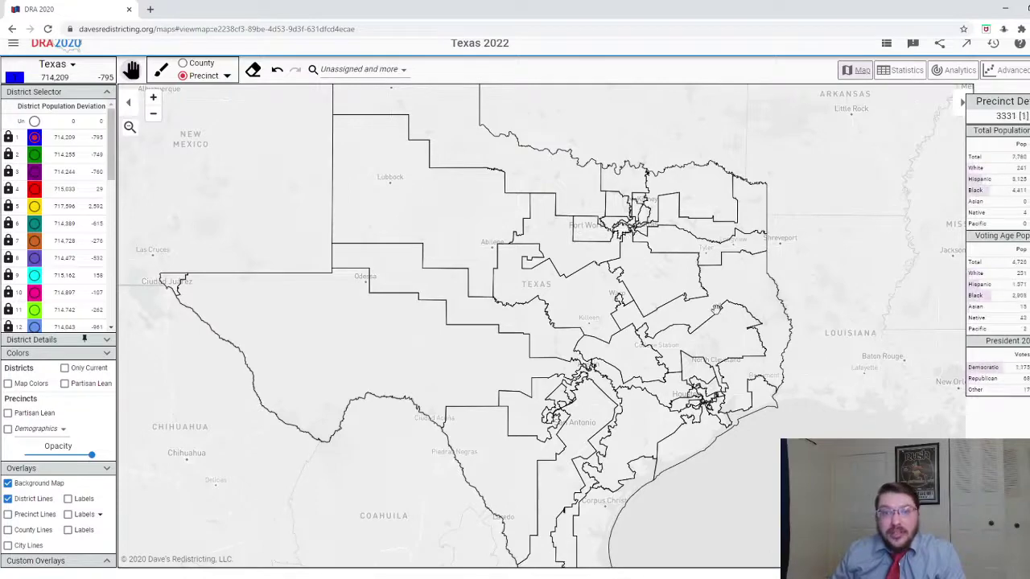
left_click_drag(759, 478, 650, 533)
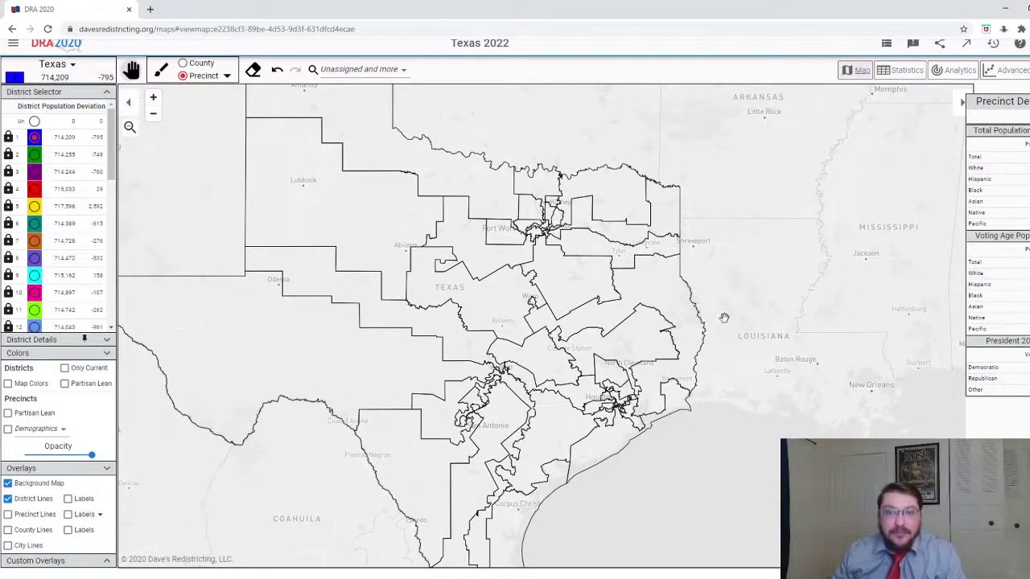
left_click_drag(747, 333, 812, 328)
scroll(793, 358, "down", 1)
scroll(800, 350, "up", 1)
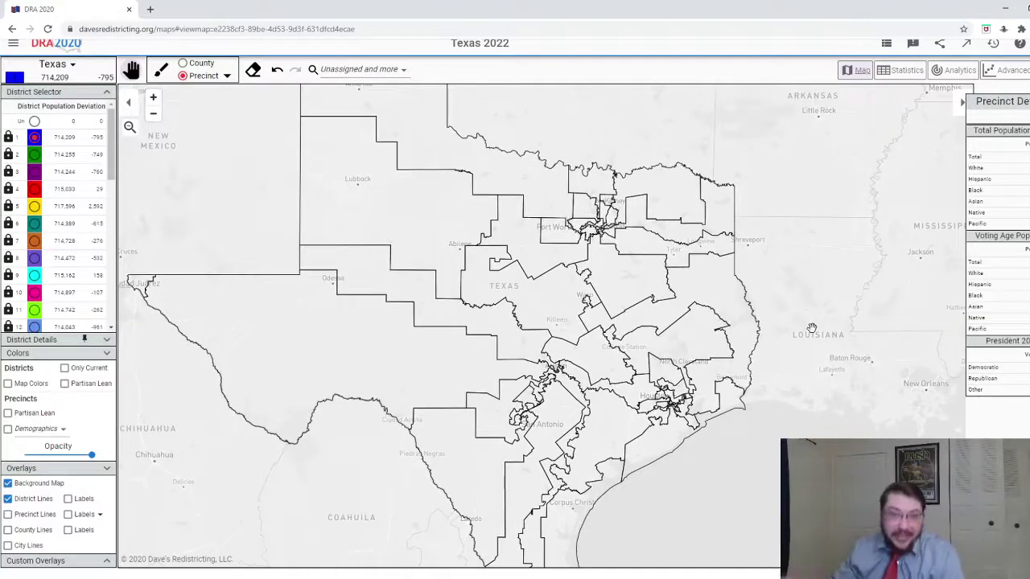
scroll(818, 329, "down", 3)
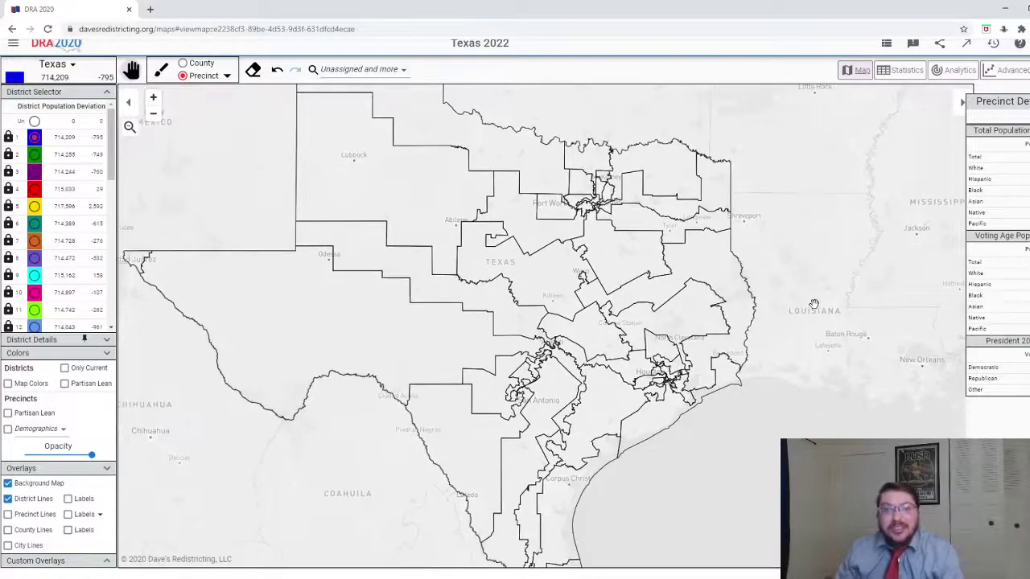
scroll(814, 326, "down", 3)
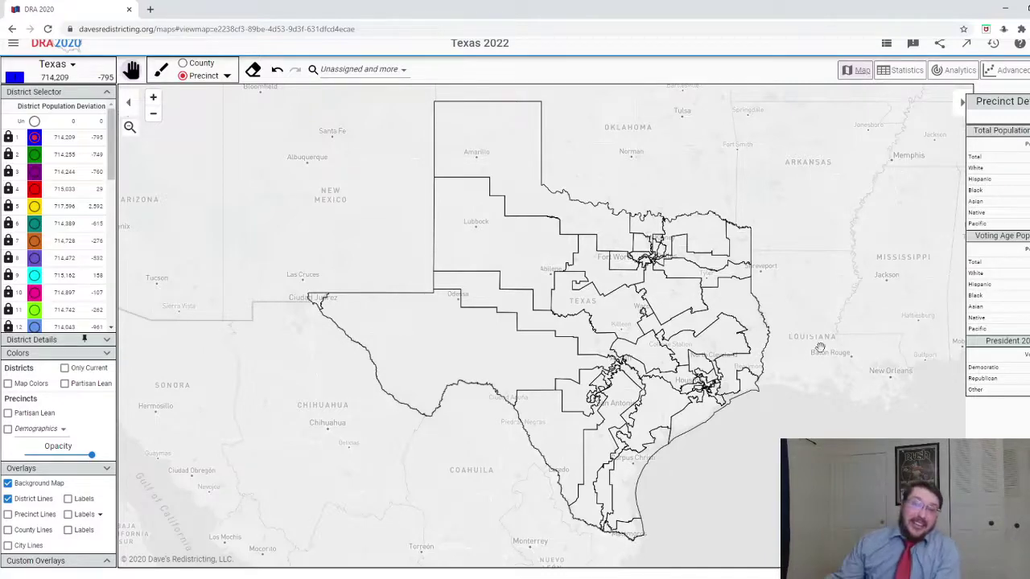
- Examine the district lines in South Texas and along the Gulf Coast around Corpus Christi
scroll(791, 429, "up", 5)
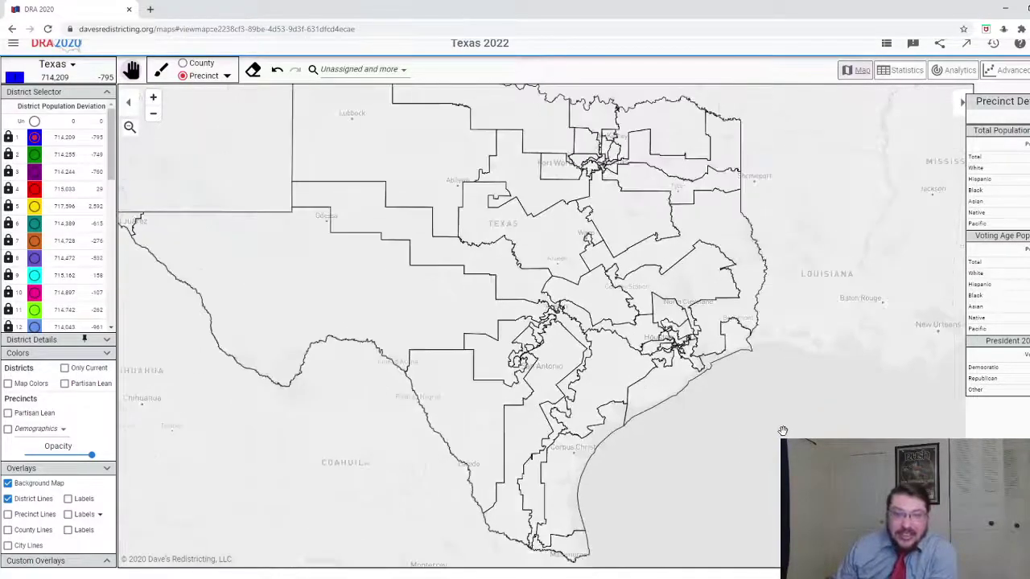
scroll(812, 374, "down", 3)
scroll(822, 371, "up", 3)
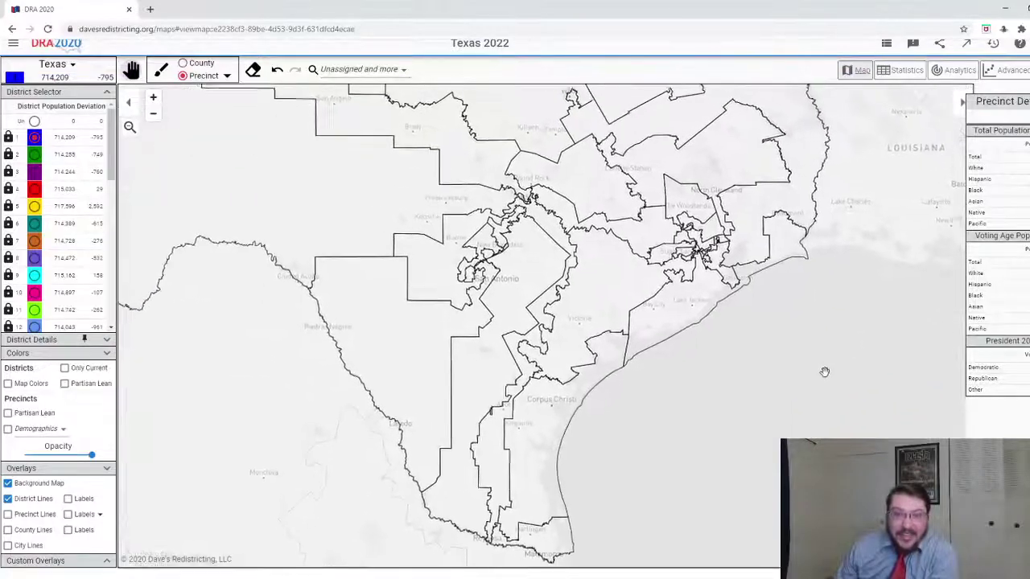
scroll(764, 407, "up", 3)
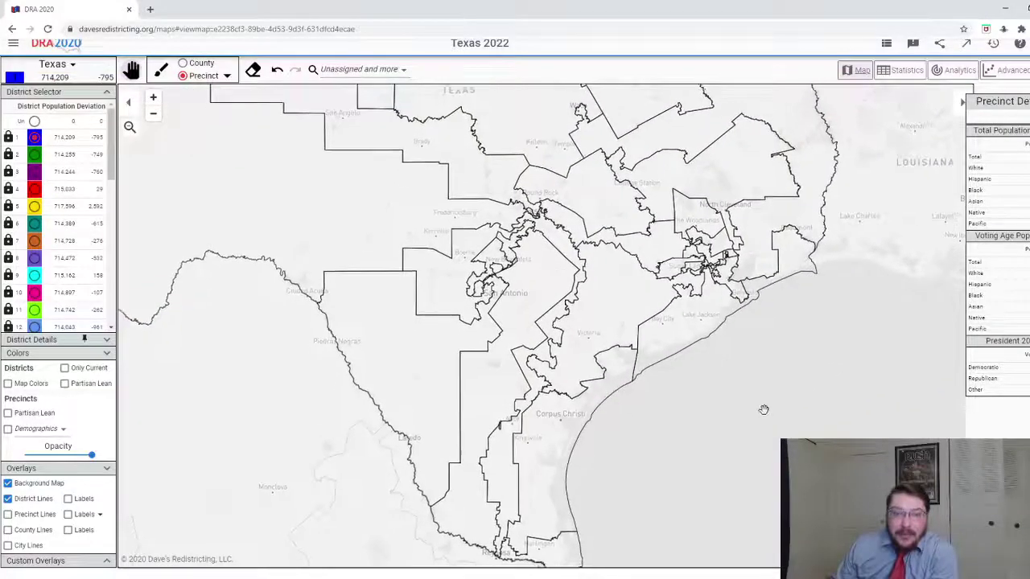
scroll(567, 413, "up", 5)
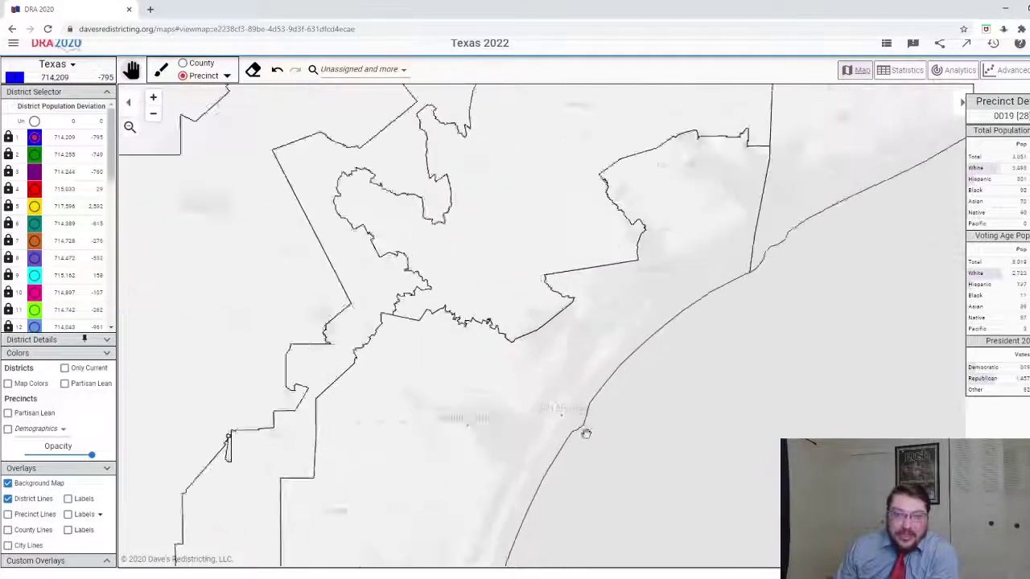
scroll(522, 399, "up", 3)
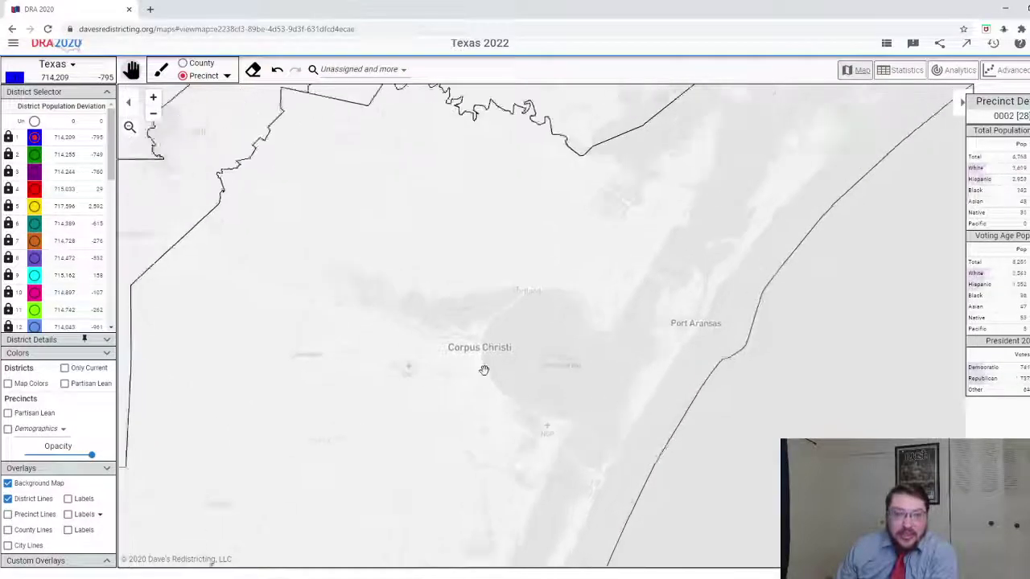
- Color the districts by partisan lean with South Texas from Laredo to Corpus Christi in view
scroll(595, 386, "down", 2)
scroll(596, 398, "down", 5)
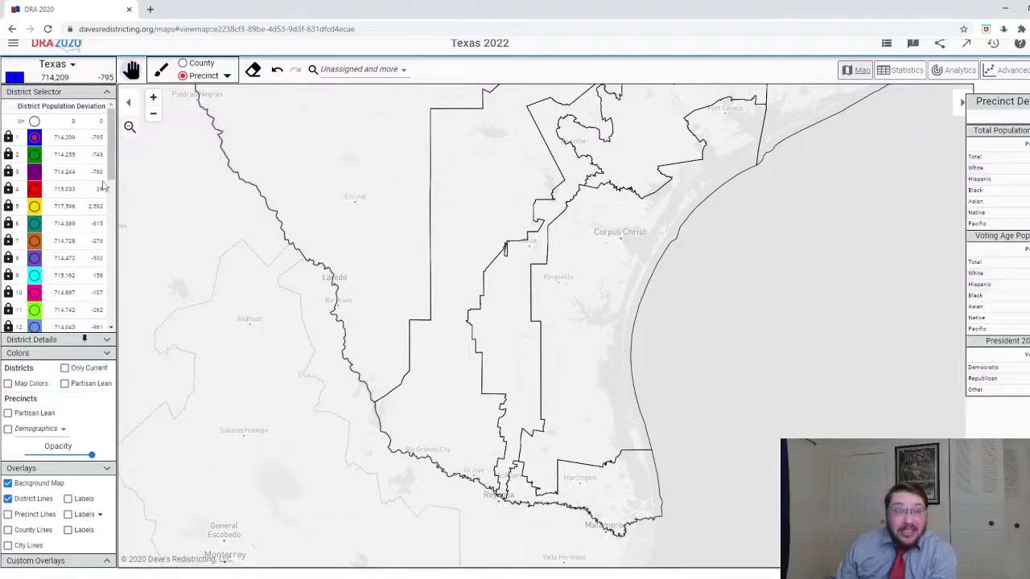
left_click(91, 386)
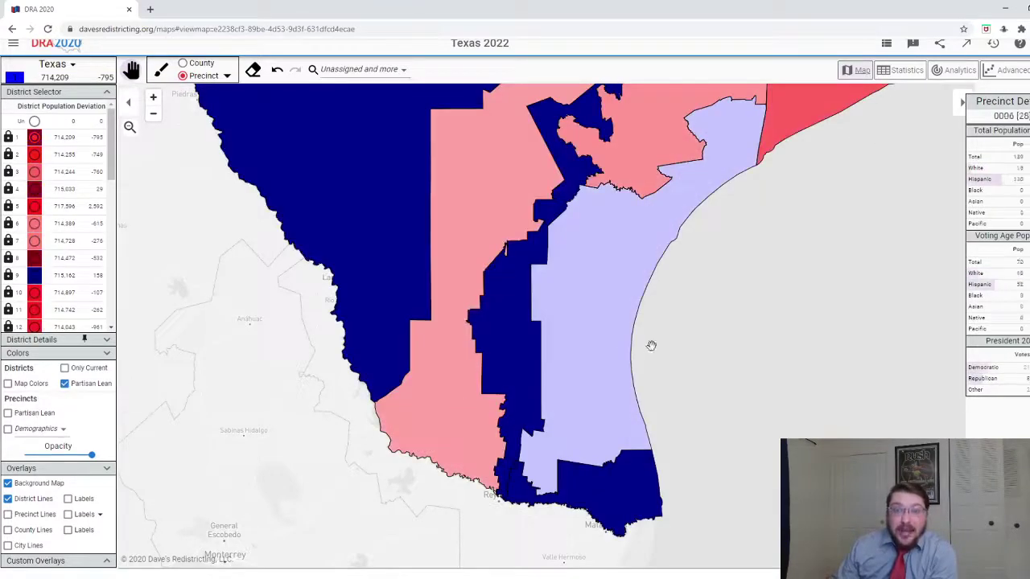
- Open the district statistics and read through the partisan lean and demographics, checking District 33's vote split and minority share
left_click(902, 70)
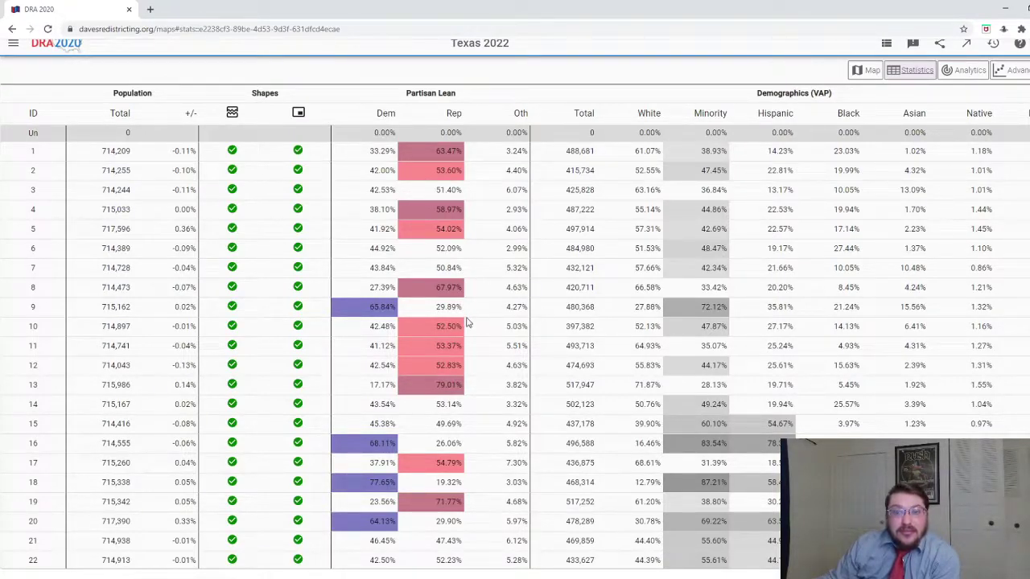
scroll(467, 322, "down", 1)
scroll(492, 323, "down", 2)
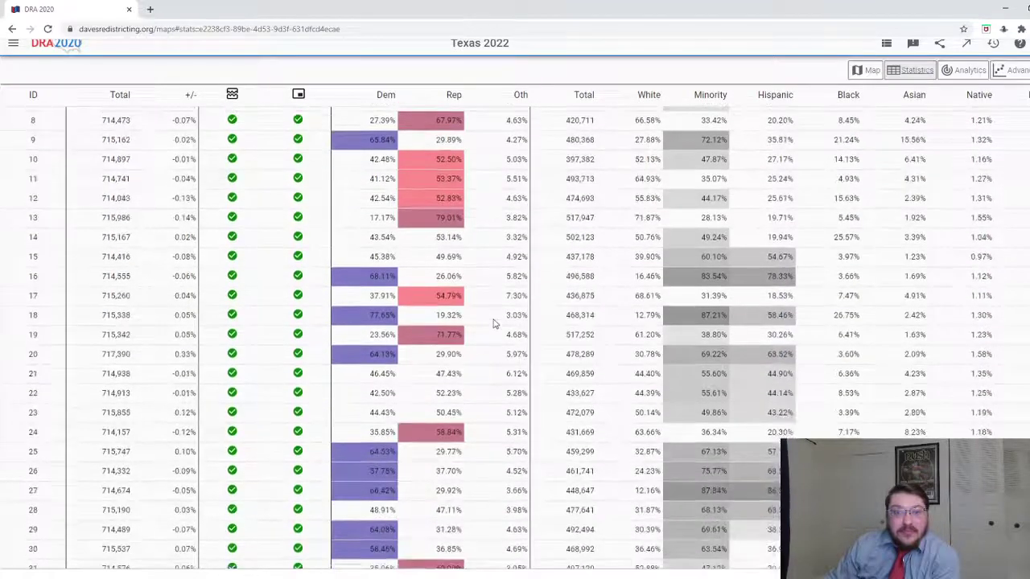
scroll(563, 279, "down", 1)
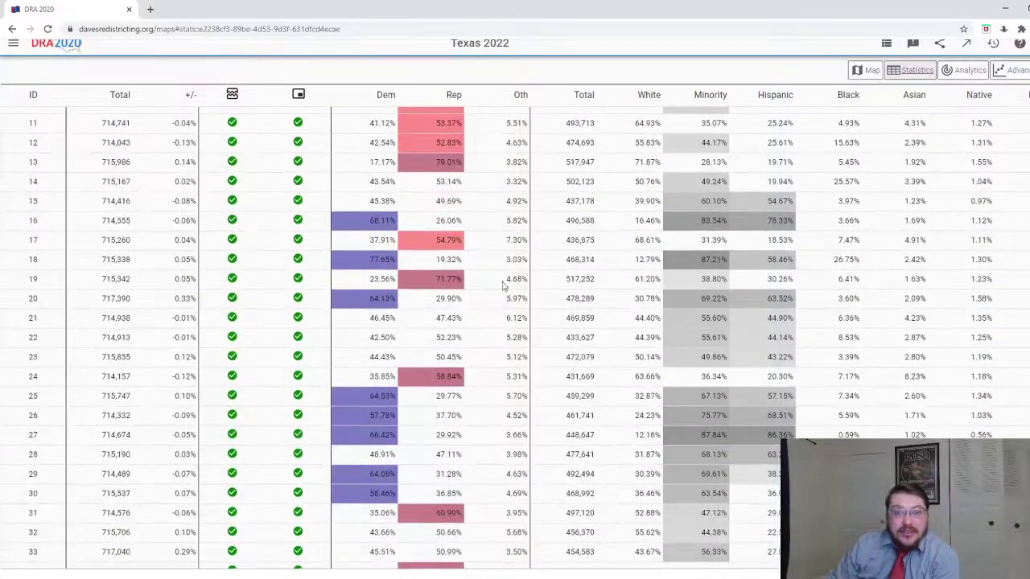
scroll(653, 293, "down", 1)
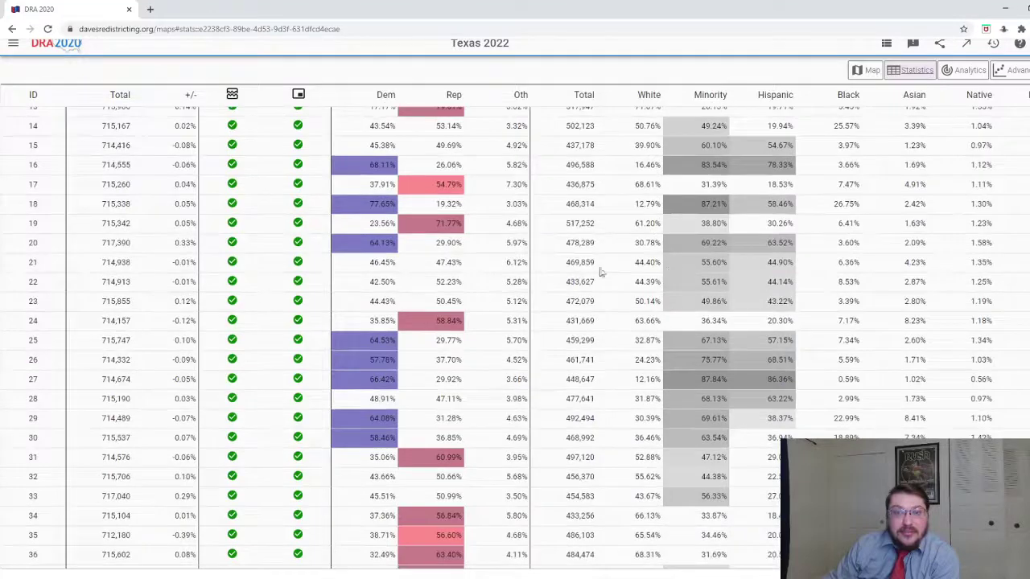
scroll(607, 286, "down", 1)
scroll(615, 295, "down", 2)
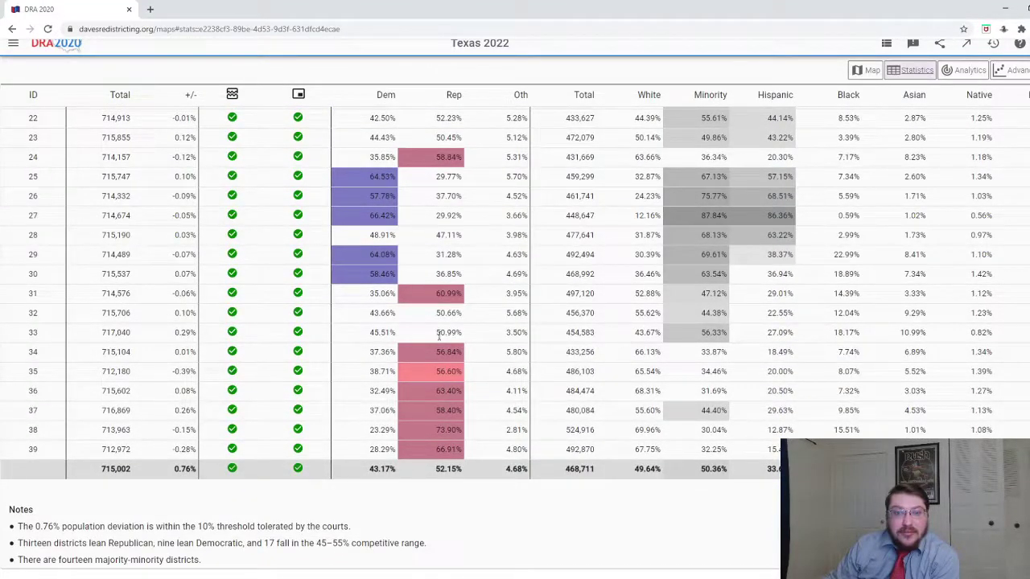
left_click_drag(419, 338, 645, 333)
left_click(705, 332)
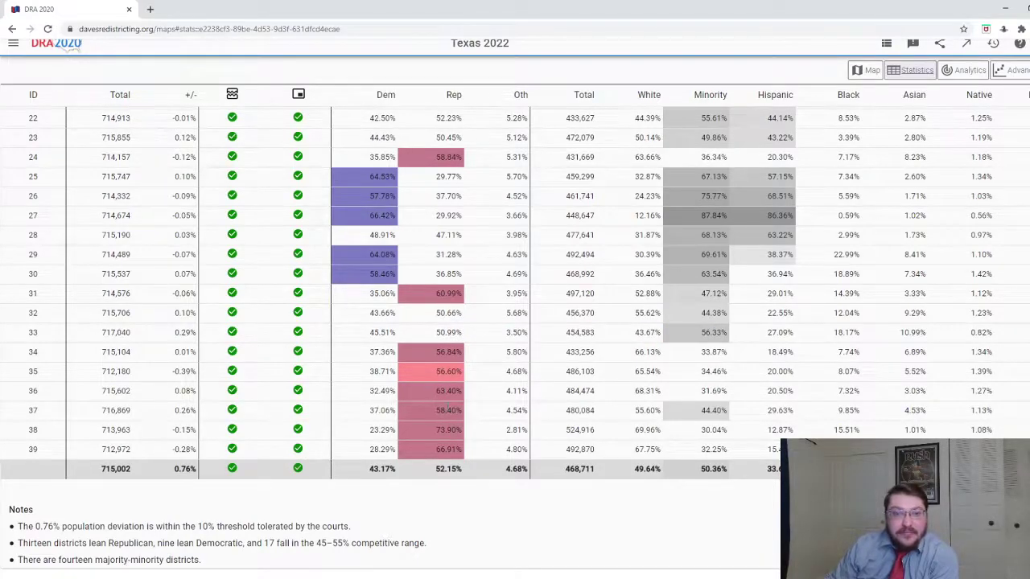
- Read the notes below the statistics table on population deviation, partisan-leaning districts and majority-minority districts
scroll(456, 432, "up", 5)
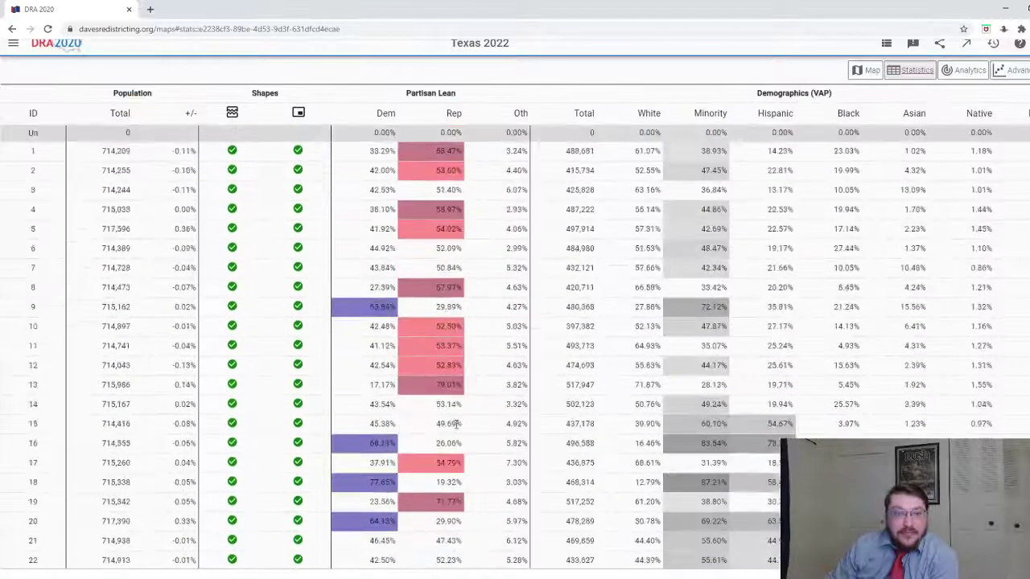
scroll(457, 433, "down", 4)
scroll(456, 426, "down", 1)
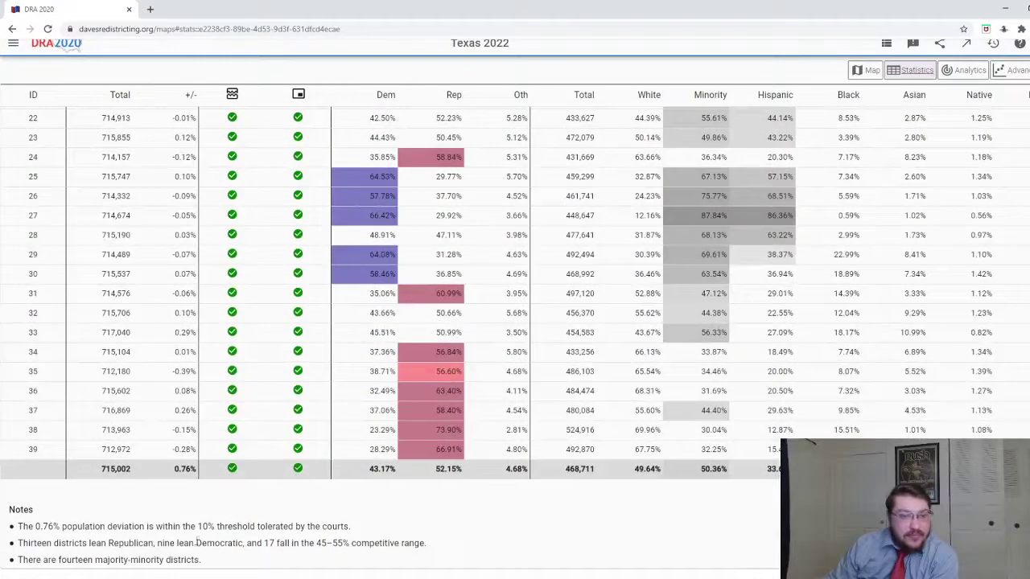
left_click_drag(151, 530, 321, 542)
left_click(250, 563)
left_click(330, 565)
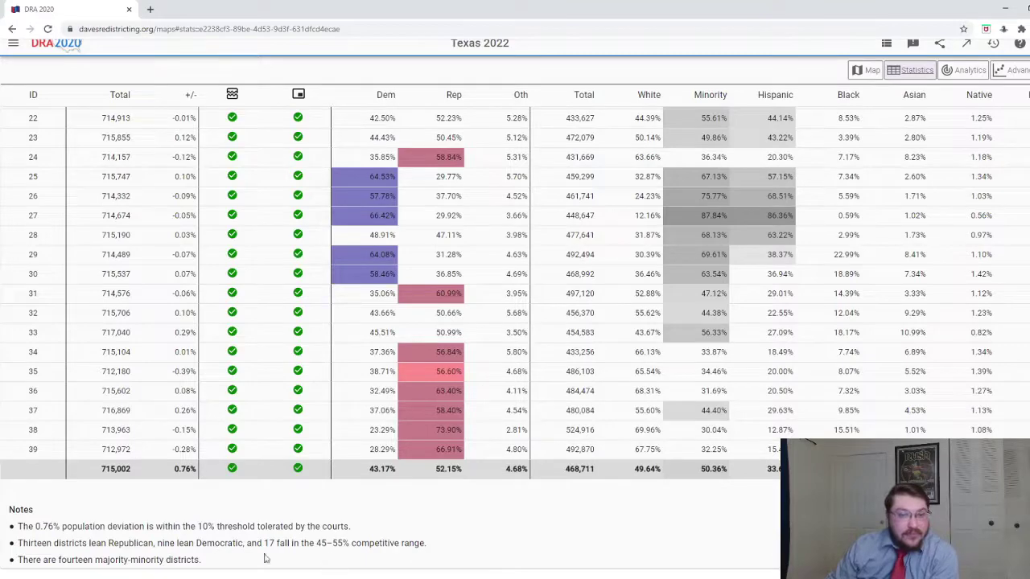
left_click_drag(127, 544, 317, 543)
left_click(352, 547)
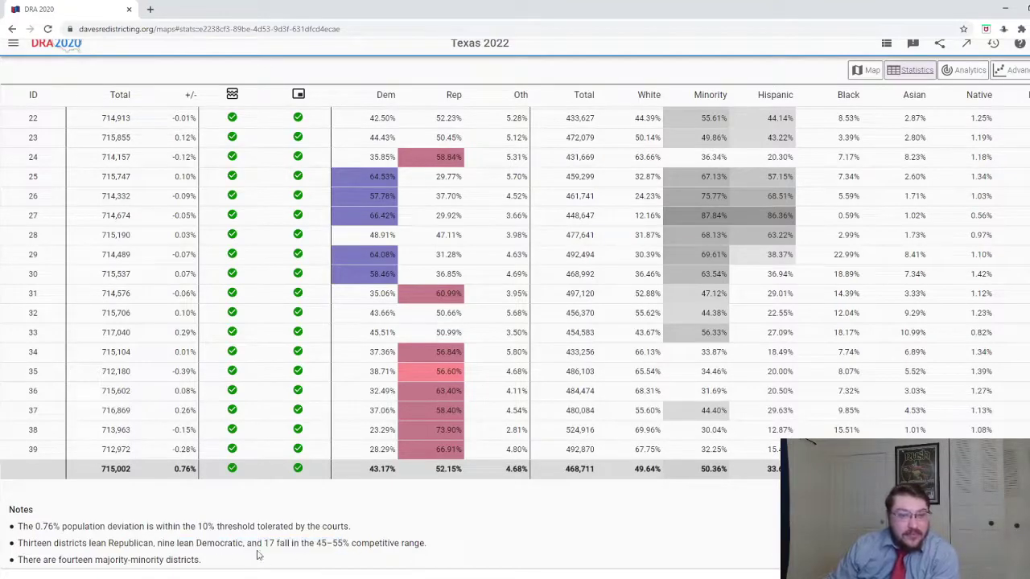
left_click_drag(221, 550, 384, 558)
left_click(383, 558)
- Check the statewide partisan lean in the totals row against the note on districts in the competitive range
scroll(471, 544, "up", 1)
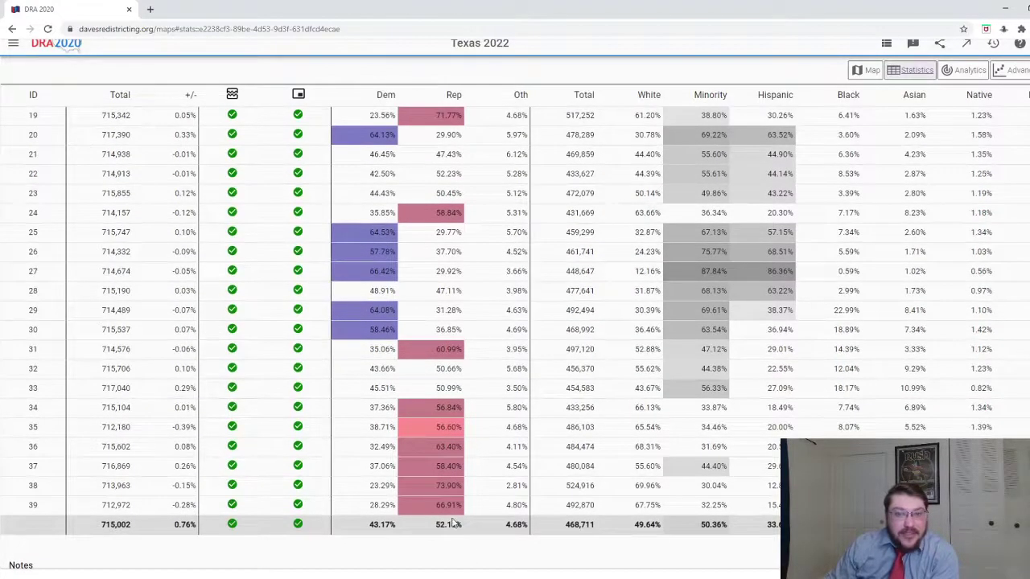
scroll(454, 523, "up", 1)
scroll(305, 563, "down", 2)
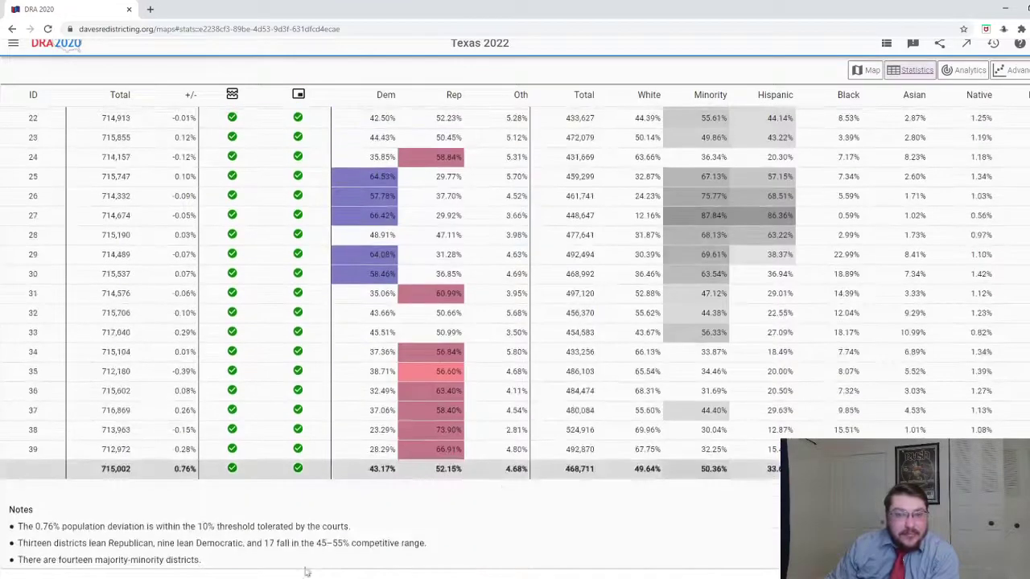
left_click(241, 543, "shift")
left_click(497, 547)
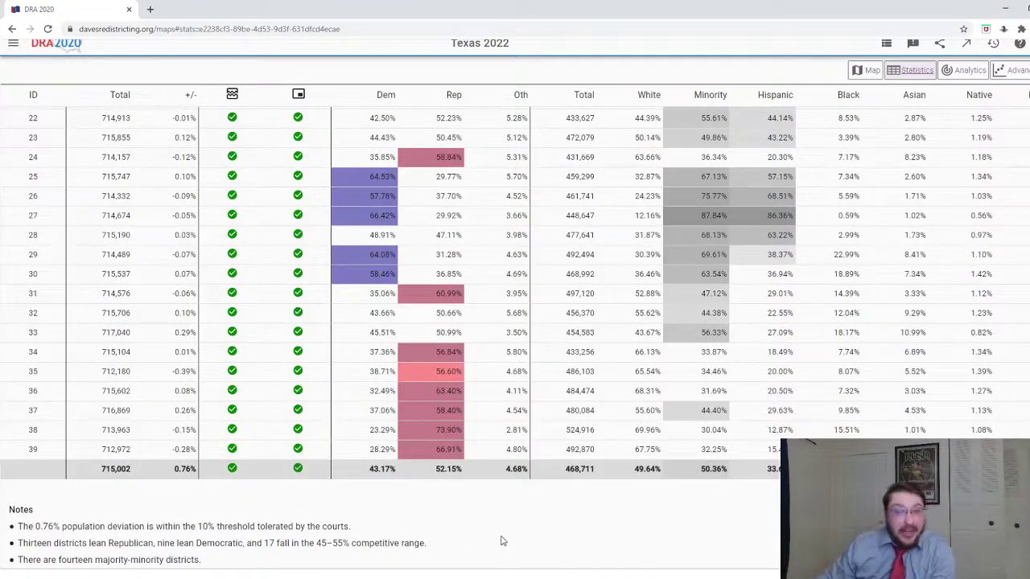
- Go through the full statistics table again to compare the closely split districts, including District 21's partisan lean and minority share
scroll(500, 539, "up", 4)
scroll(505, 523, "up", 4)
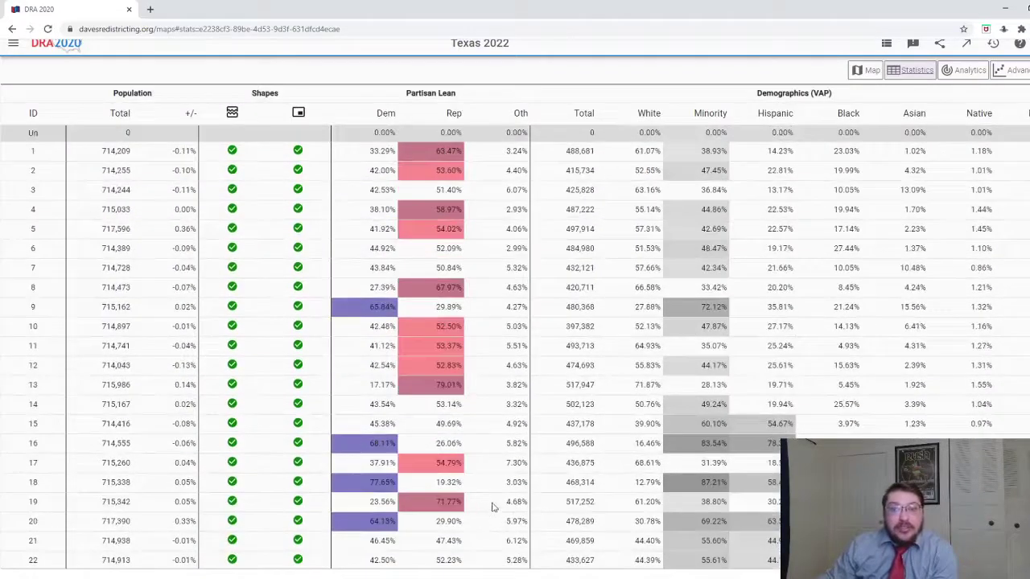
scroll(402, 202, "down", 1)
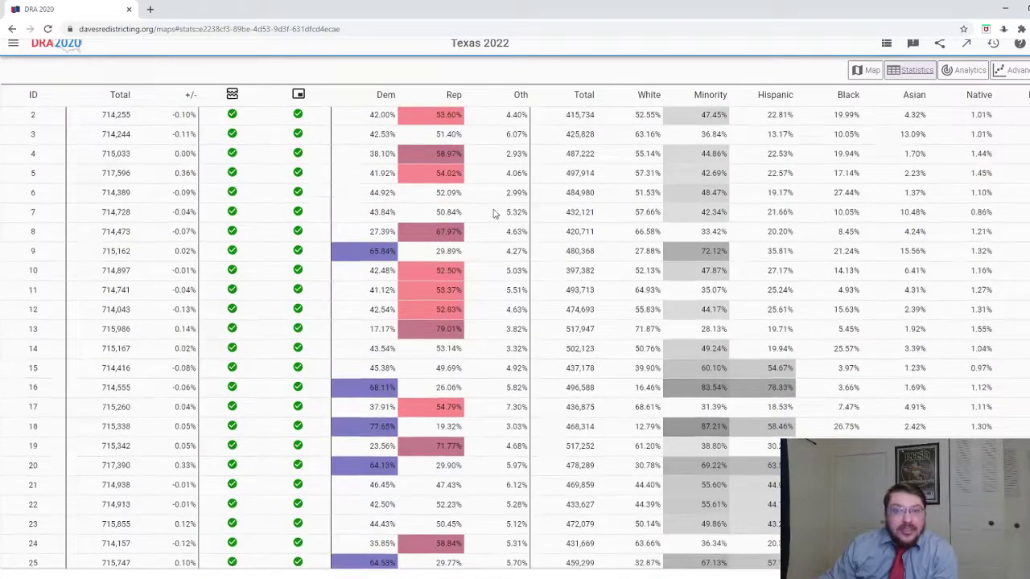
scroll(494, 212, "down", 3)
scroll(499, 209, "down", 4)
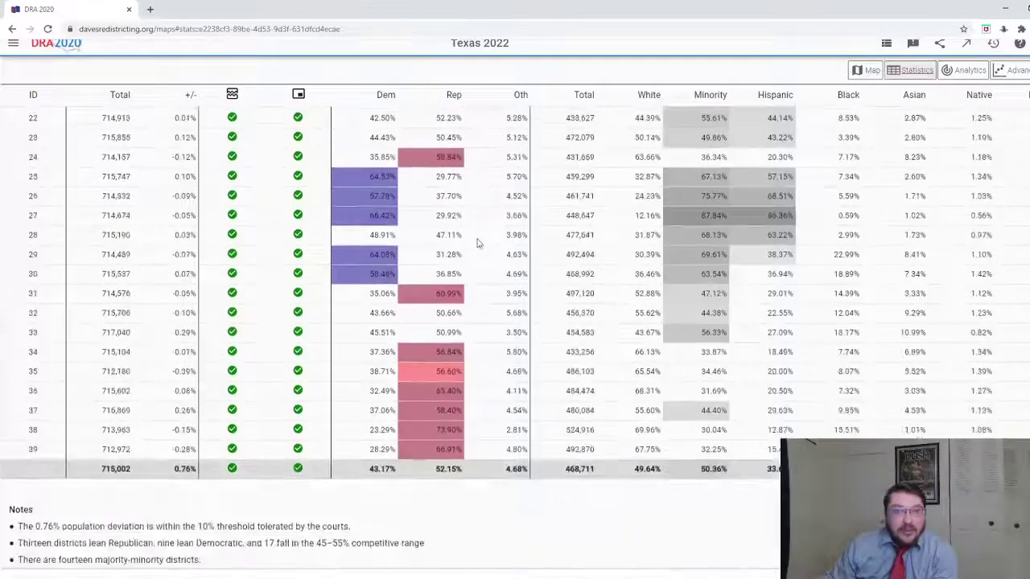
scroll(476, 244, "up", 1)
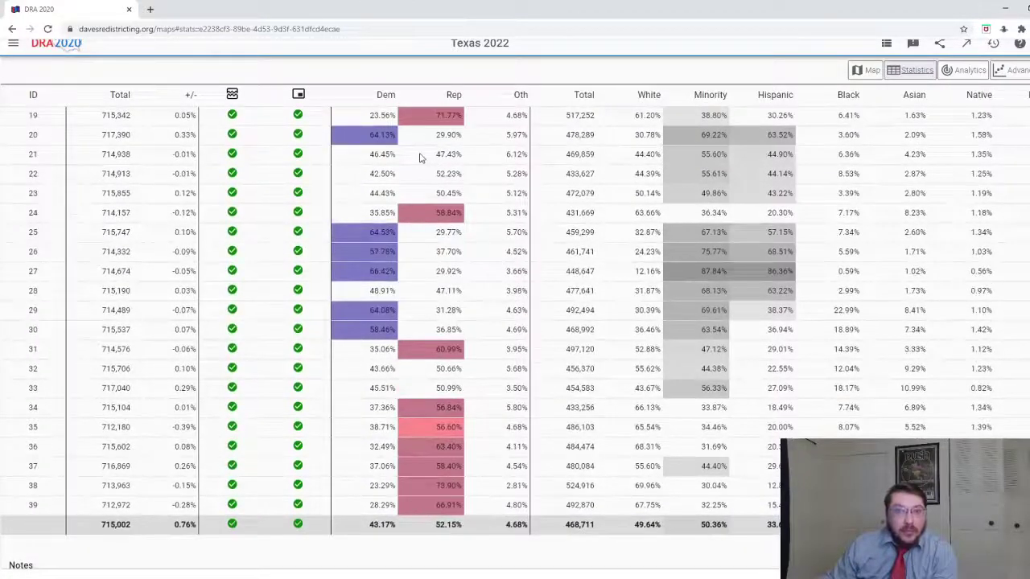
left_click_drag(436, 153, 458, 155)
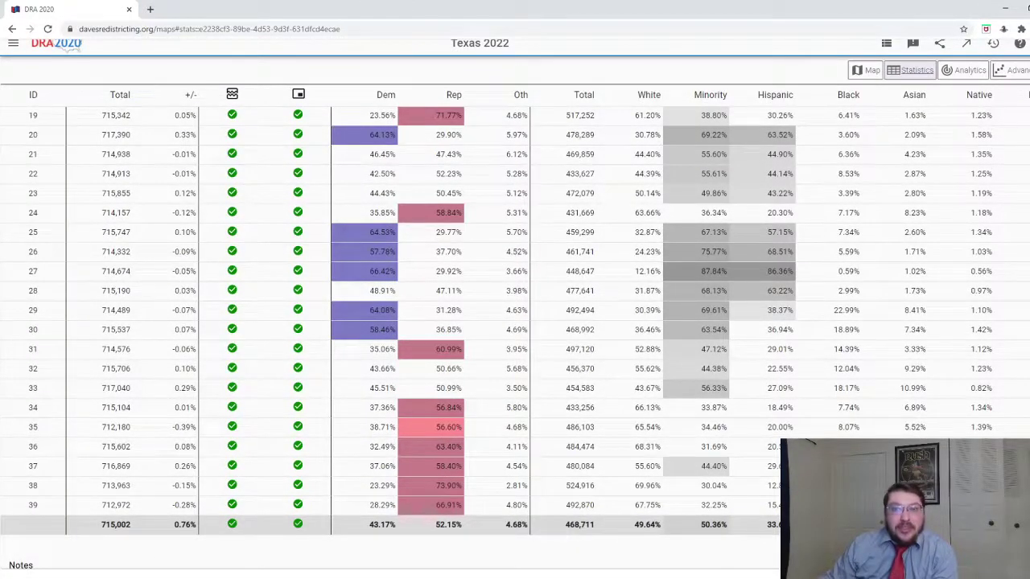
scroll(499, 258, "up", 3)
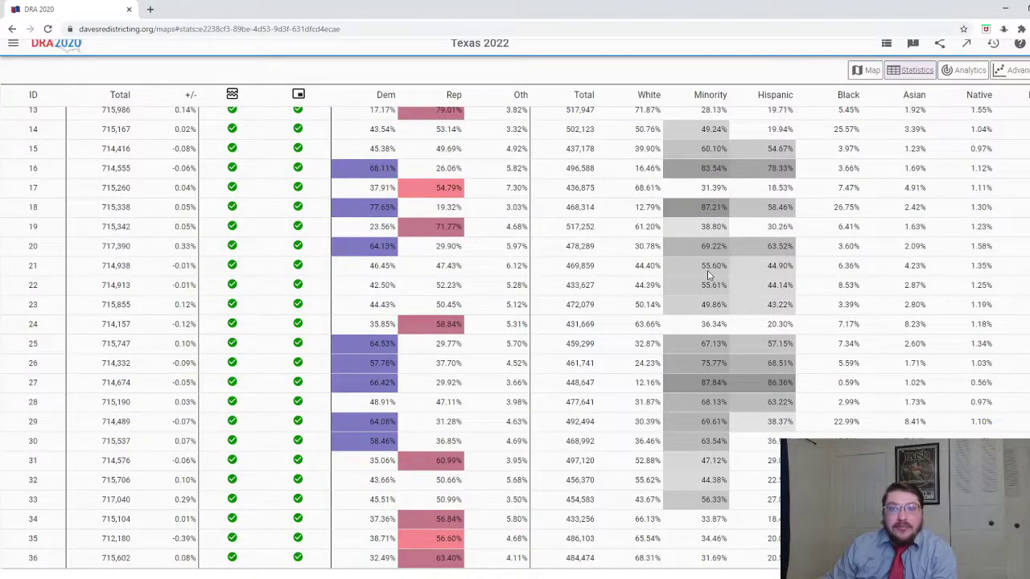
scroll(707, 270, "up", 5)
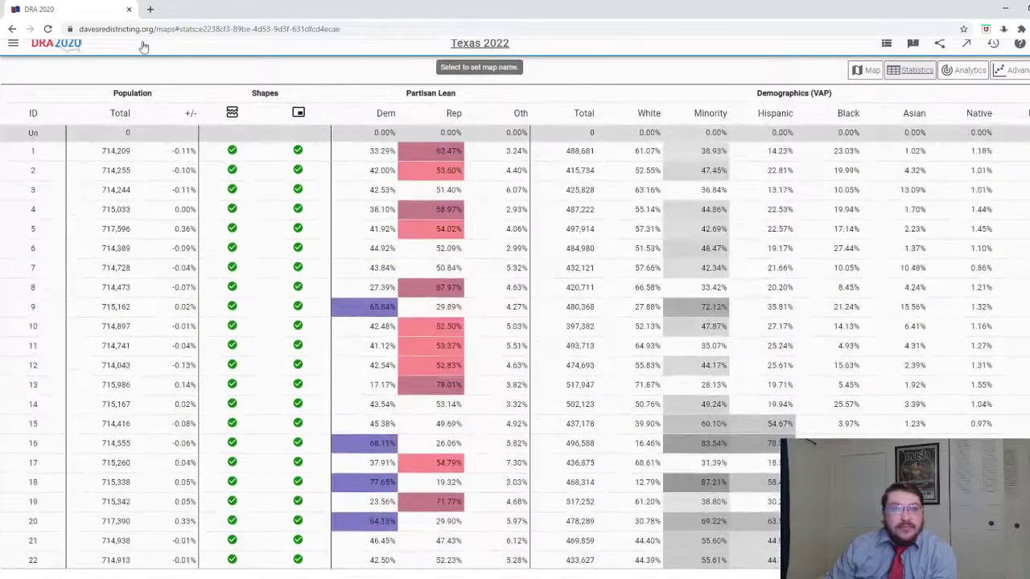
- Return to the map and view the partisan lean coloring across the whole state
scroll(758, 103, "up", 1)
left_click(859, 80)
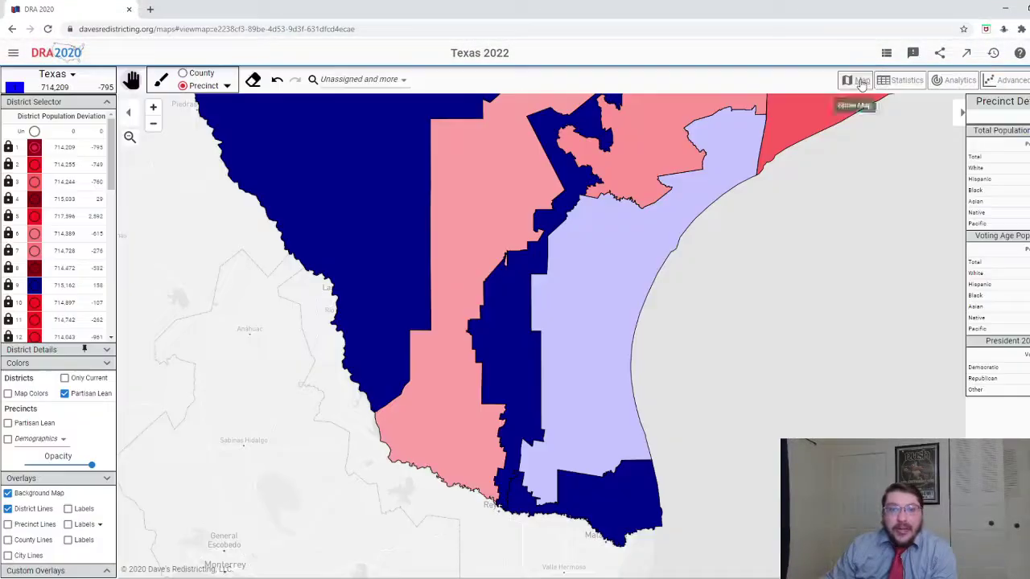
scroll(788, 391, "down", 5)
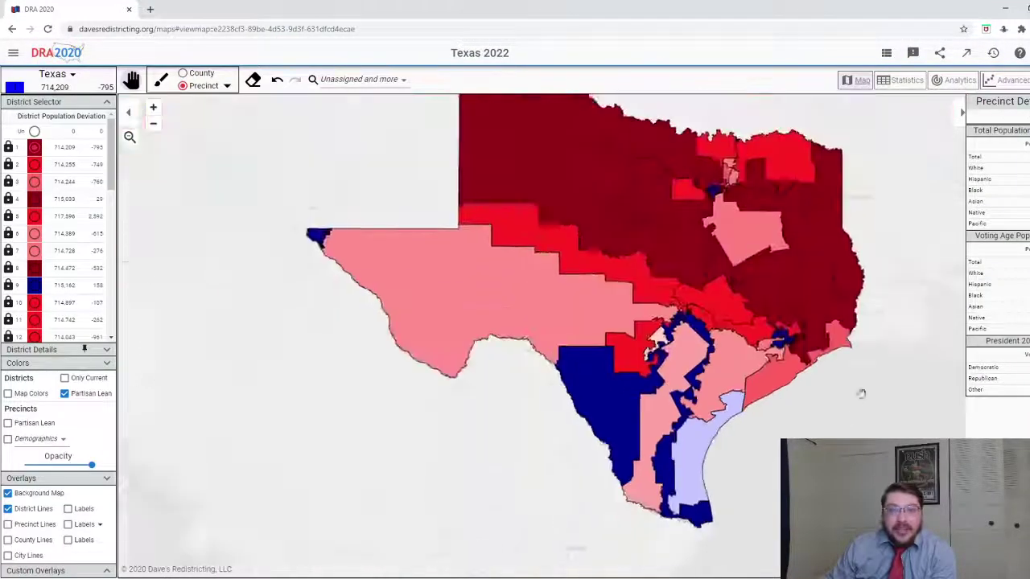
- Replace the district partisan lean coloring with precinct shading by All Minorities and view the pattern across the whole state
left_click_drag(861, 394, 819, 460)
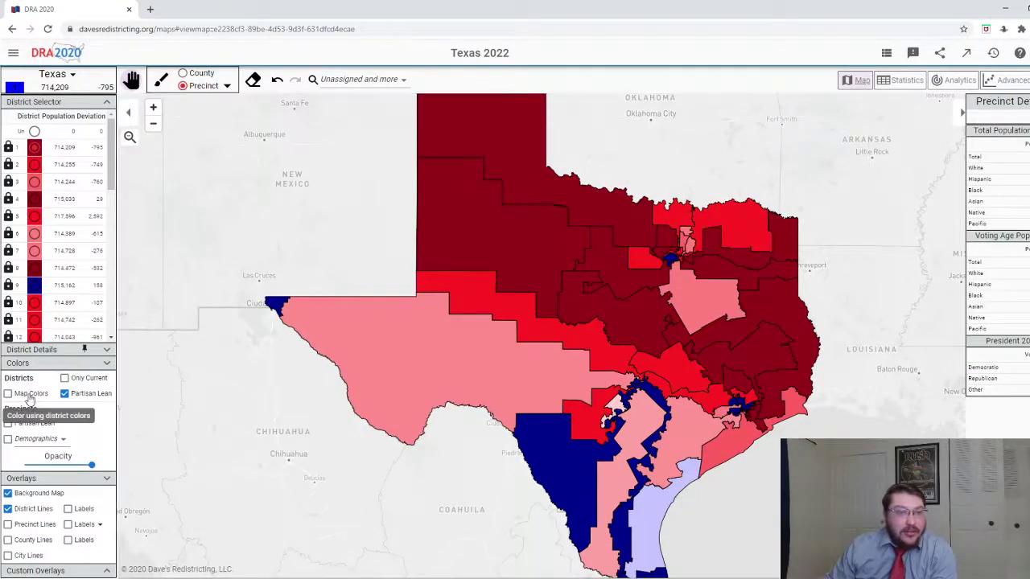
left_click(73, 396)
left_click(73, 394)
left_click(73, 394)
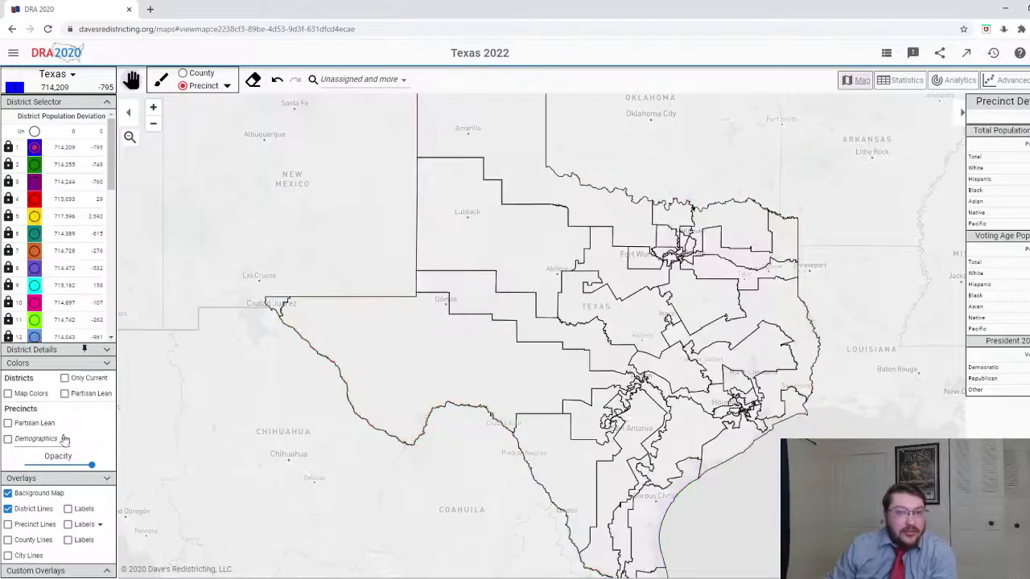
left_click(62, 439)
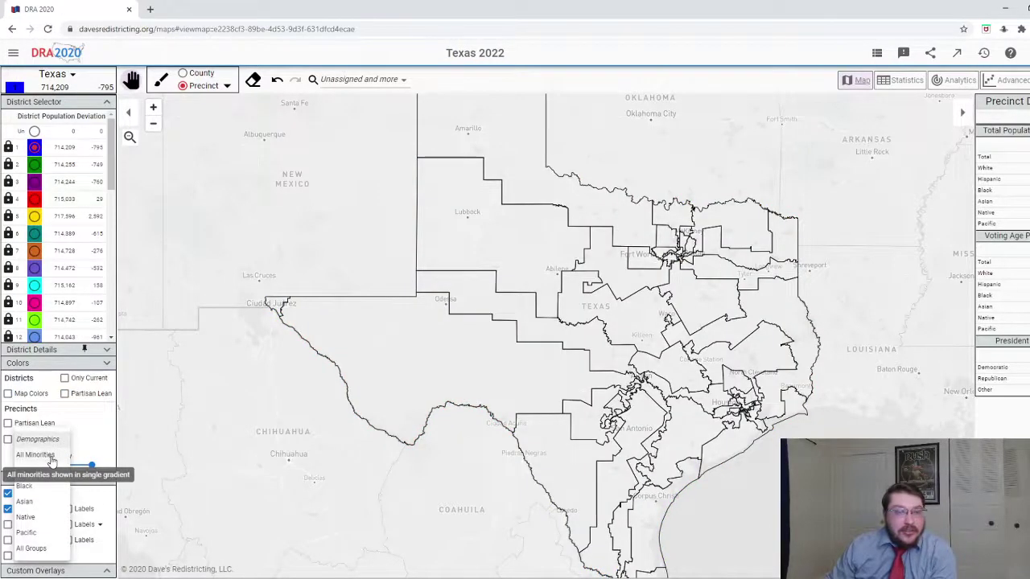
left_click(50, 458)
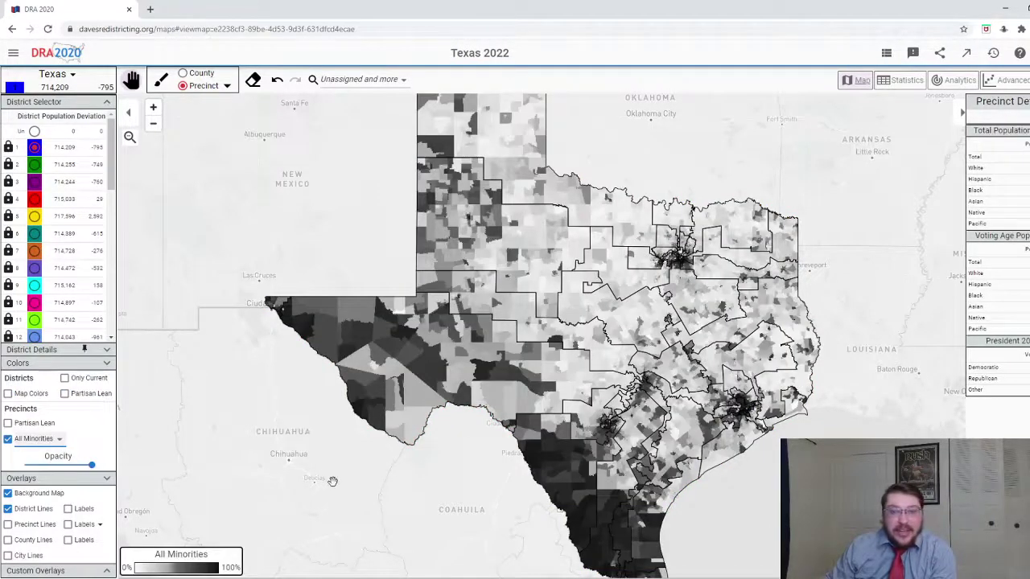
left_click_drag(332, 480, 276, 453)
scroll(362, 459, "down", 1)
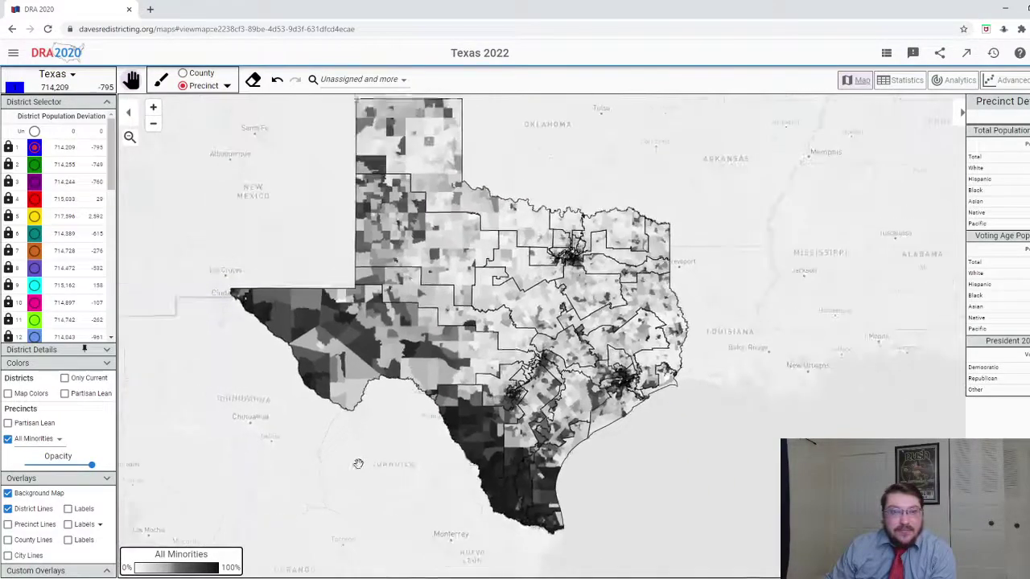
scroll(358, 464, "down", 1)
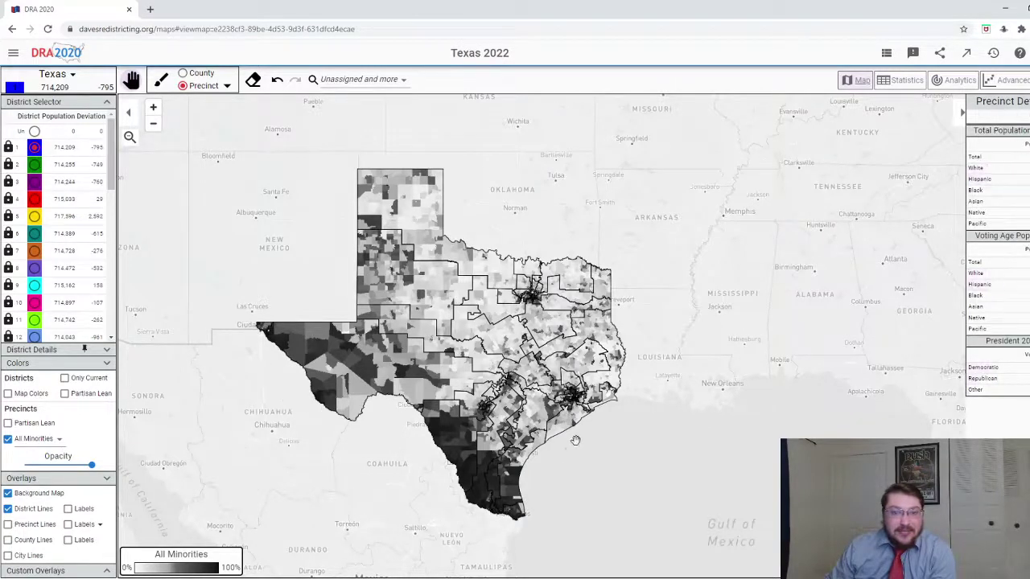
left_click_drag(575, 440, 581, 446)
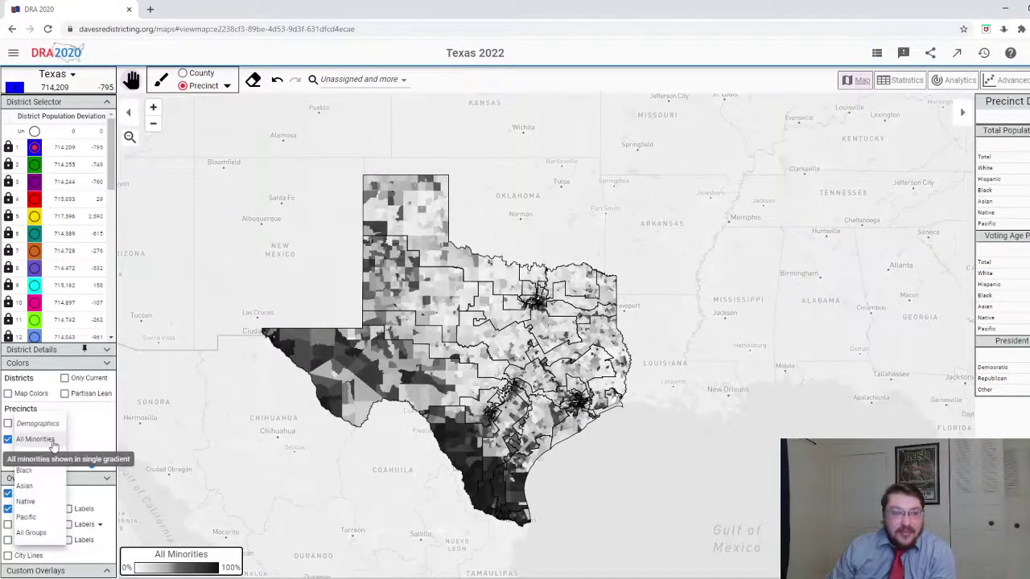
- Shade the precincts by Hispanic share and look closer at the distribution across Texas
left_click(58, 440)
left_click(51, 459)
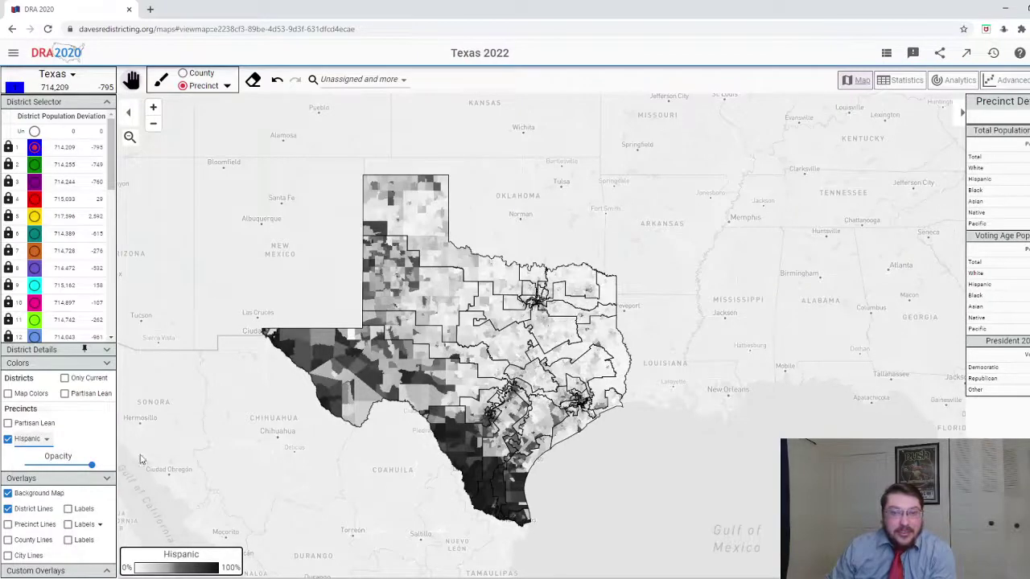
left_click_drag(321, 460, 347, 444)
scroll(346, 443, "up", 3)
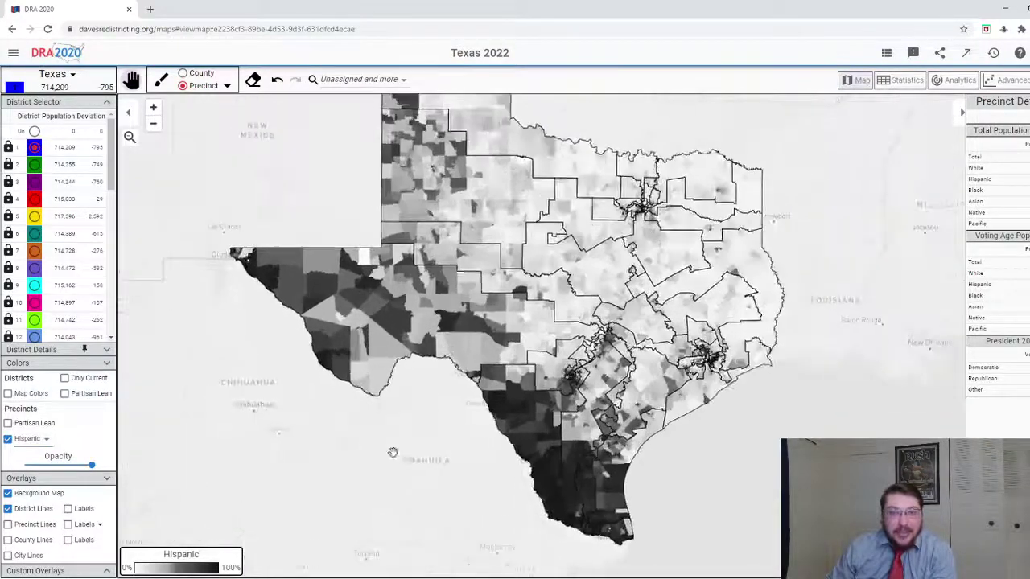
- Shade the precincts by Black share and examine how the district lines divide the concentrations in the Houston area
left_click(46, 439)
left_click(44, 455)
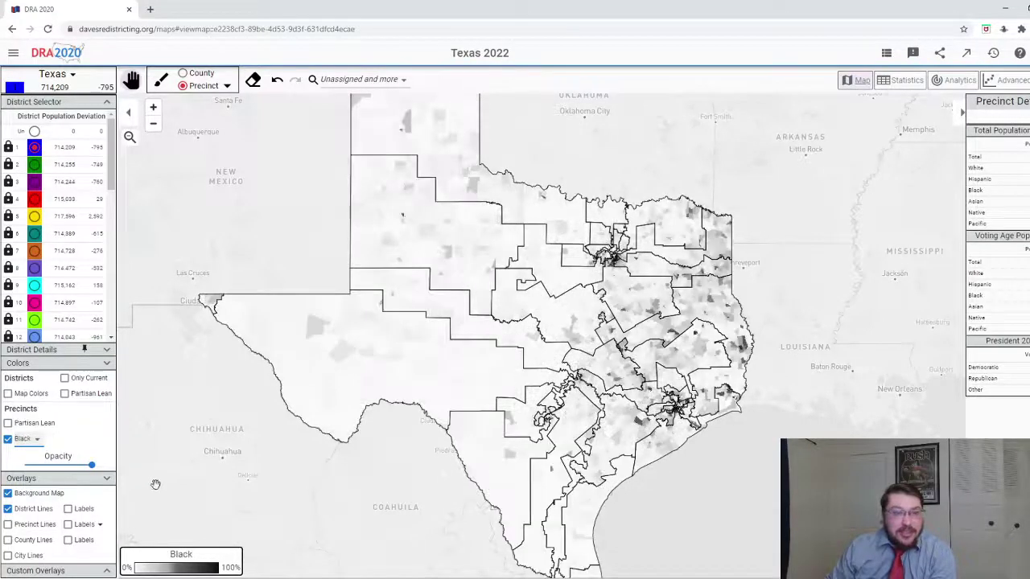
scroll(723, 396, "up", 1)
scroll(722, 396, "up", 1)
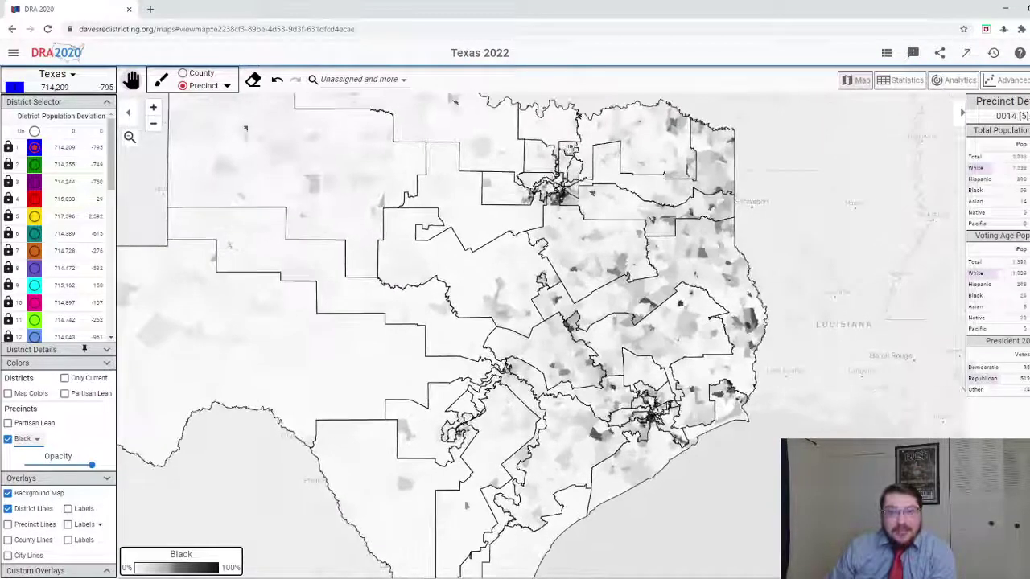
scroll(672, 418, "up", 3)
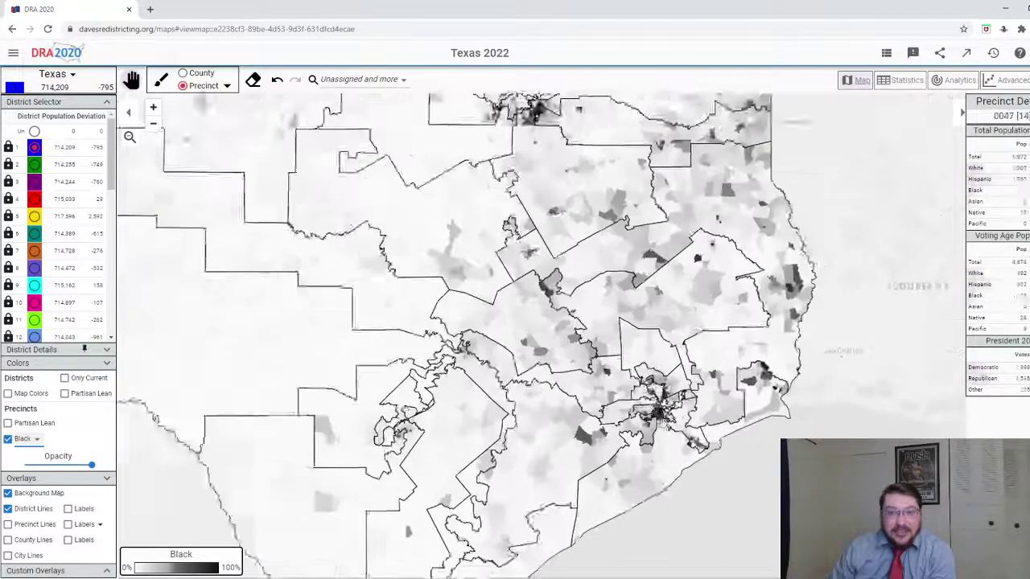
scroll(648, 403, "up", 1)
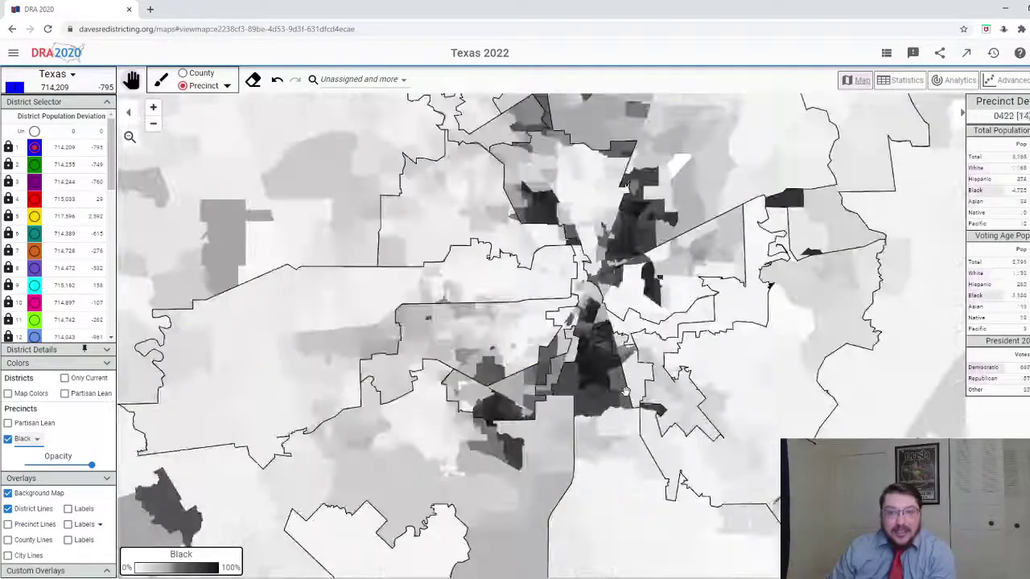
scroll(625, 392, "down", 4)
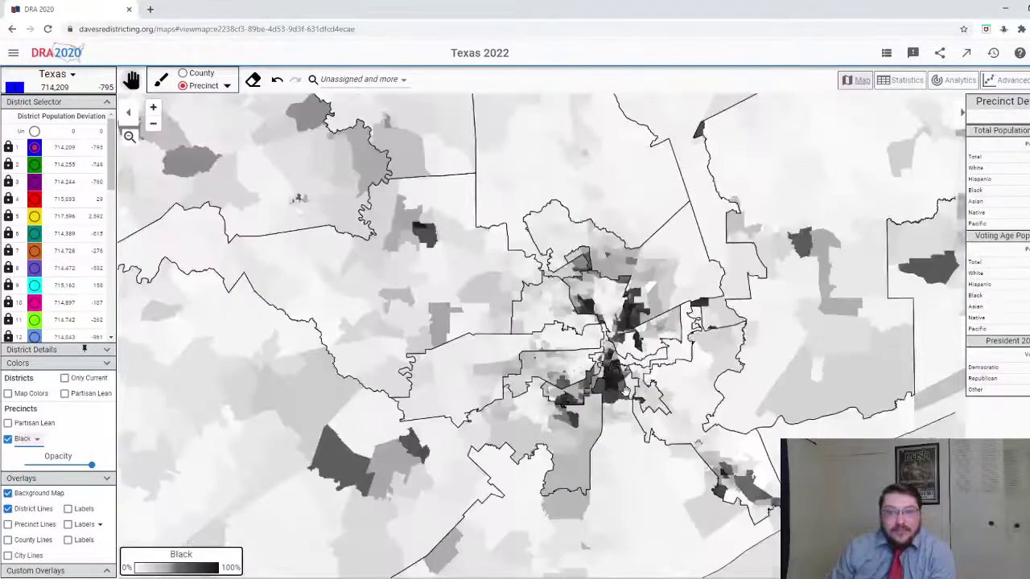
scroll(626, 392, "down", 2)
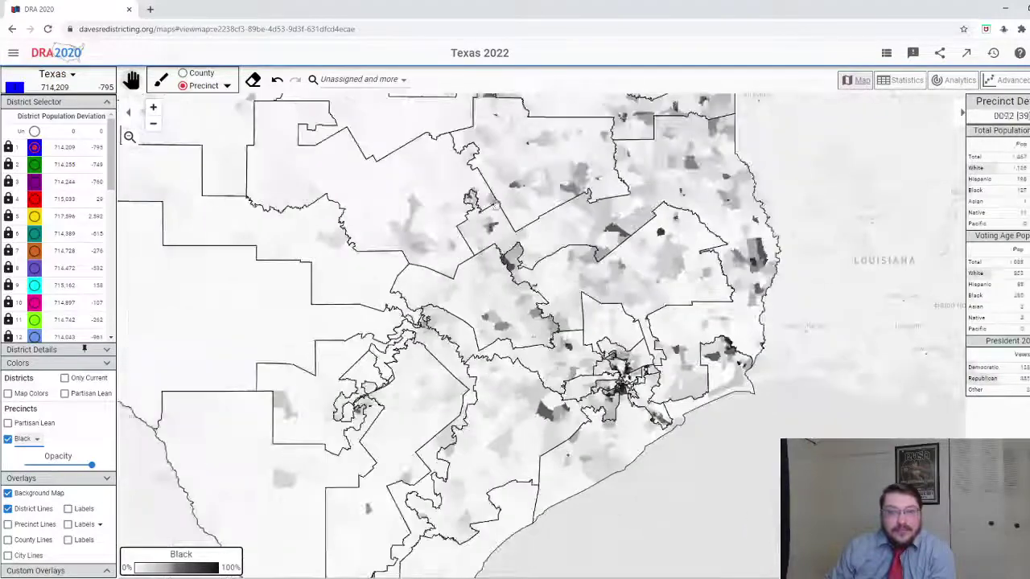
- Examine the Black share shading around Dallas-Fort Worth and northeast Texas against the district lines
scroll(407, 270, "up", 3)
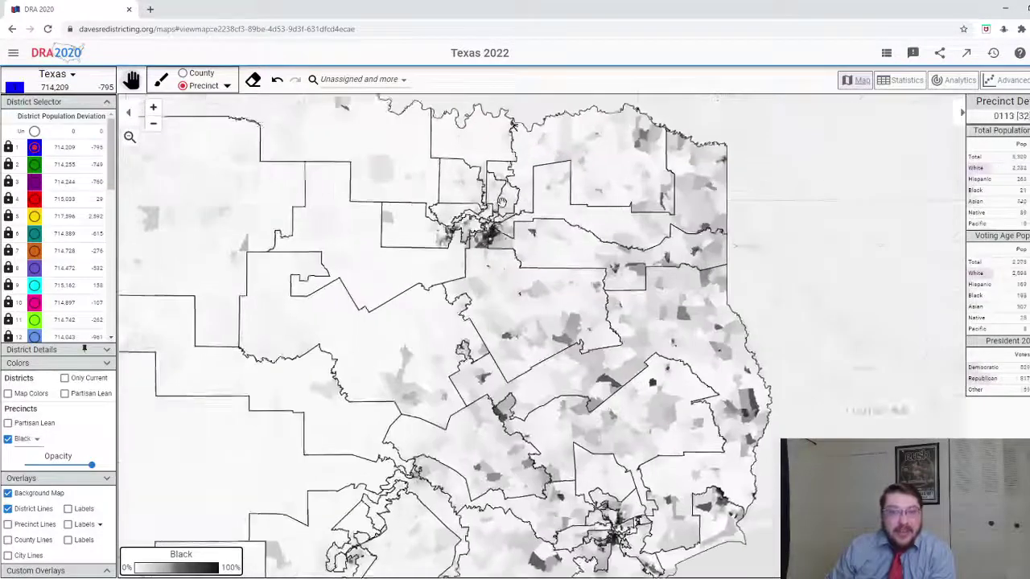
scroll(407, 271, "up", 1)
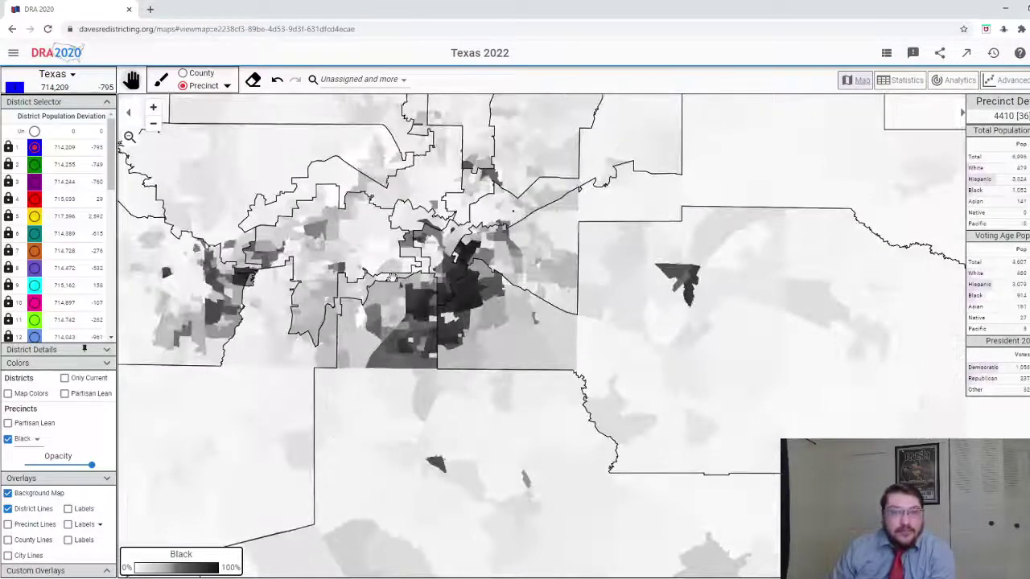
scroll(375, 300, "down", 1)
scroll(375, 299, "down", 2)
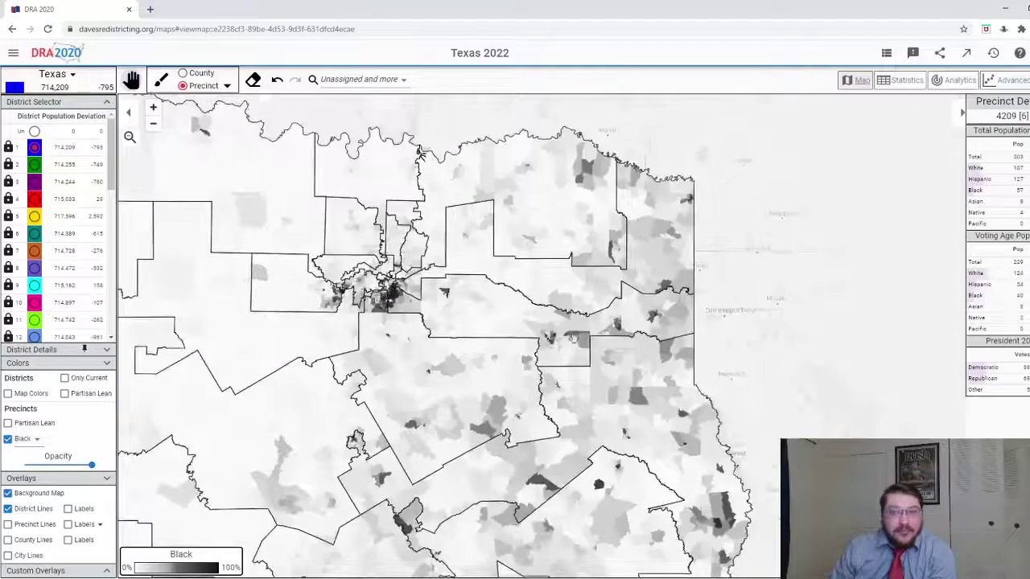
scroll(574, 354, "up", 2)
scroll(683, 409, "down", 3)
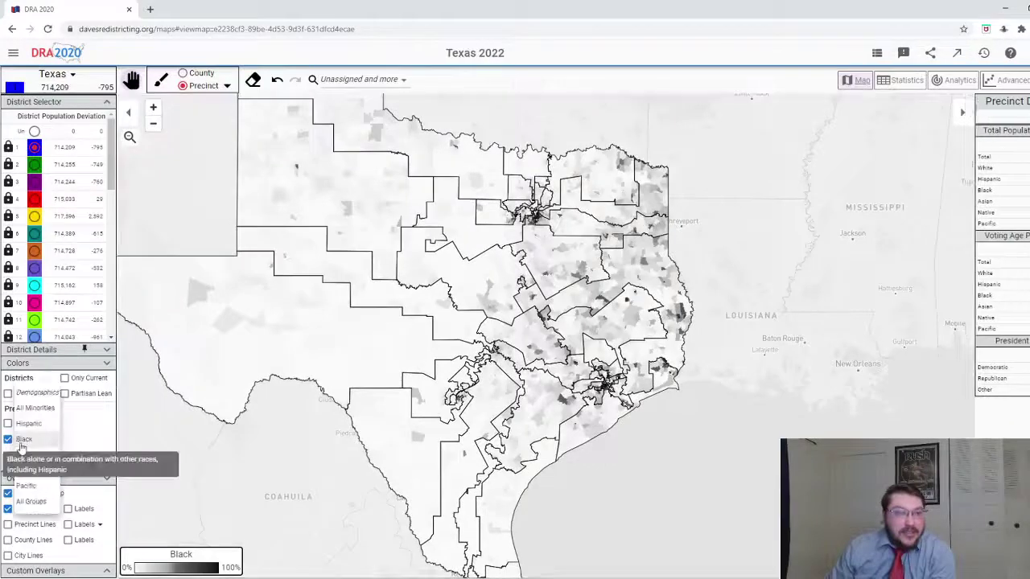
- Shade the precincts by Asian share and view the distribution across the state
left_click(36, 439)
left_click(35, 458)
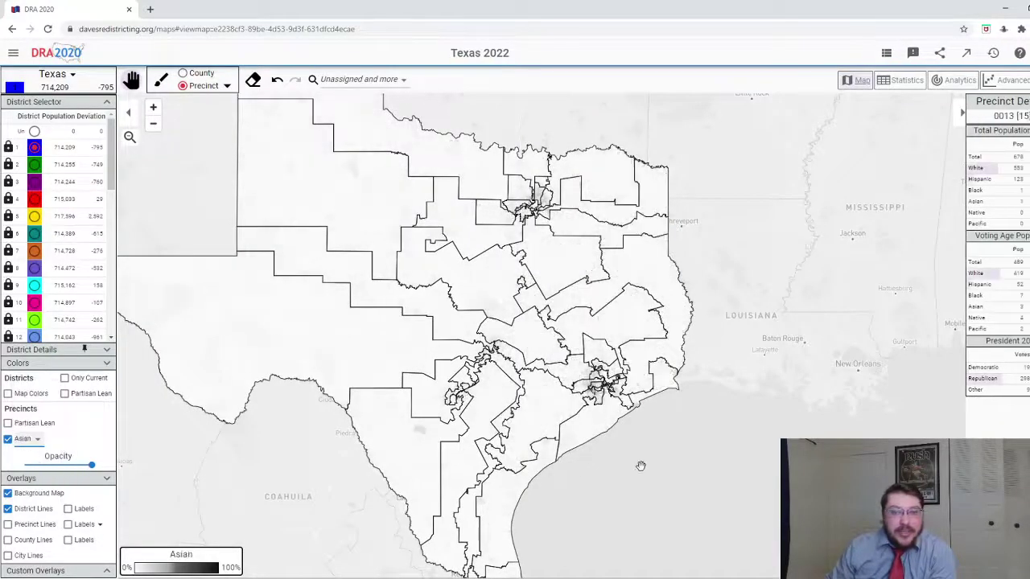
left_click_drag(760, 483, 813, 503)
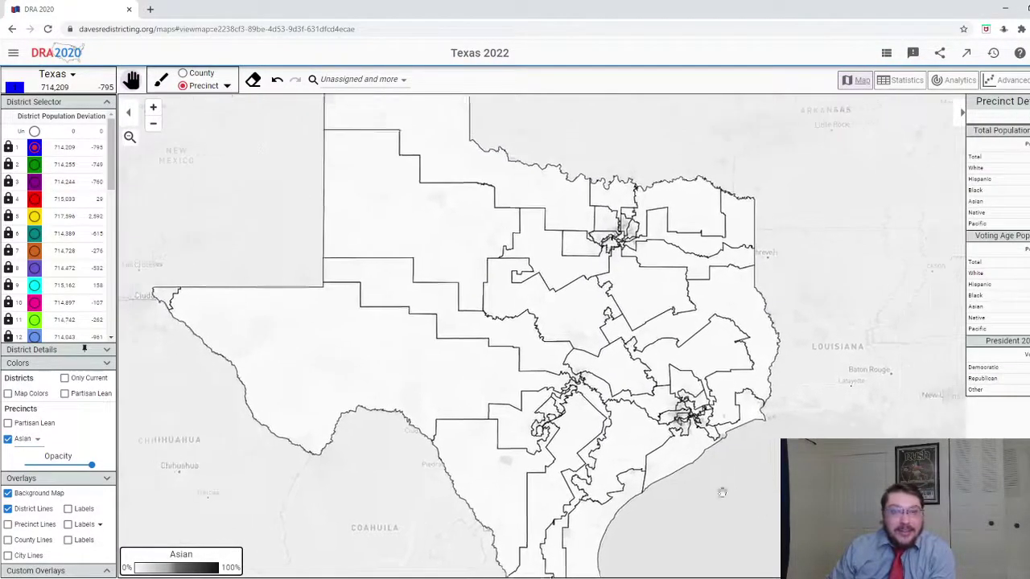
- Shade the precincts by Native share, inspect the dark East Texas precinct up close, and check its partisan lean
left_click(36, 439)
left_click(32, 455)
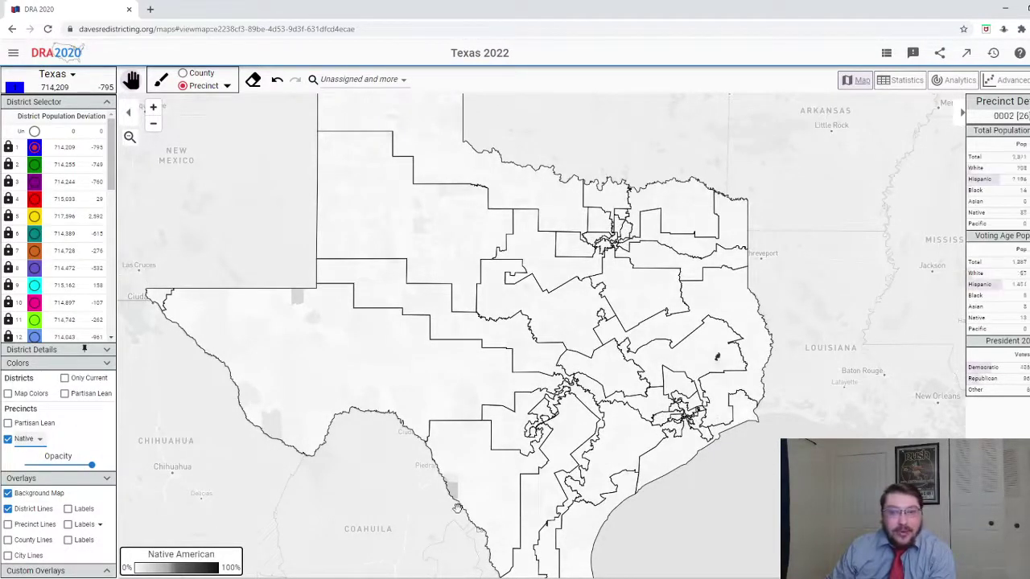
scroll(728, 362, "up", 5)
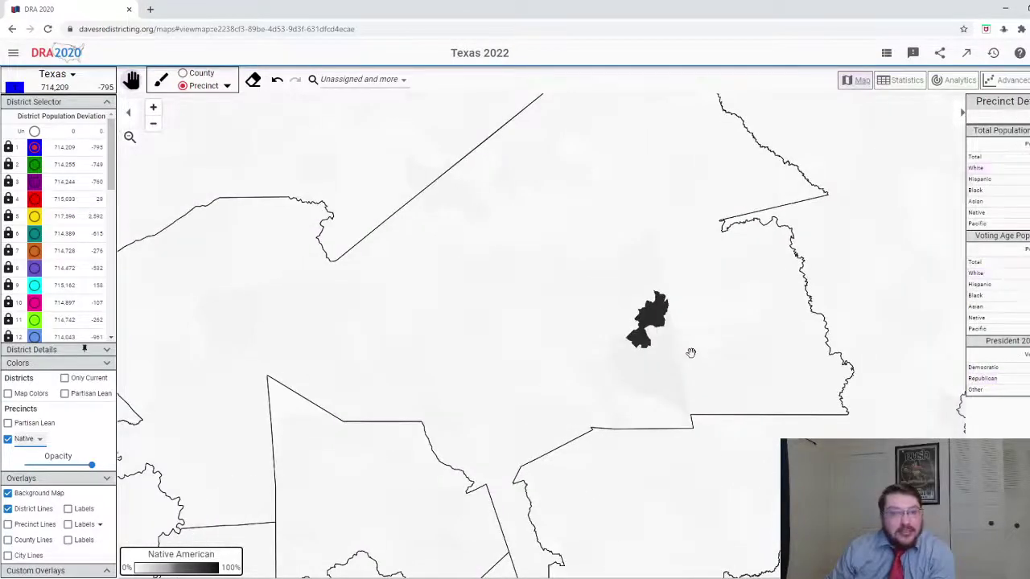
scroll(689, 349, "up", 2)
left_click(38, 425)
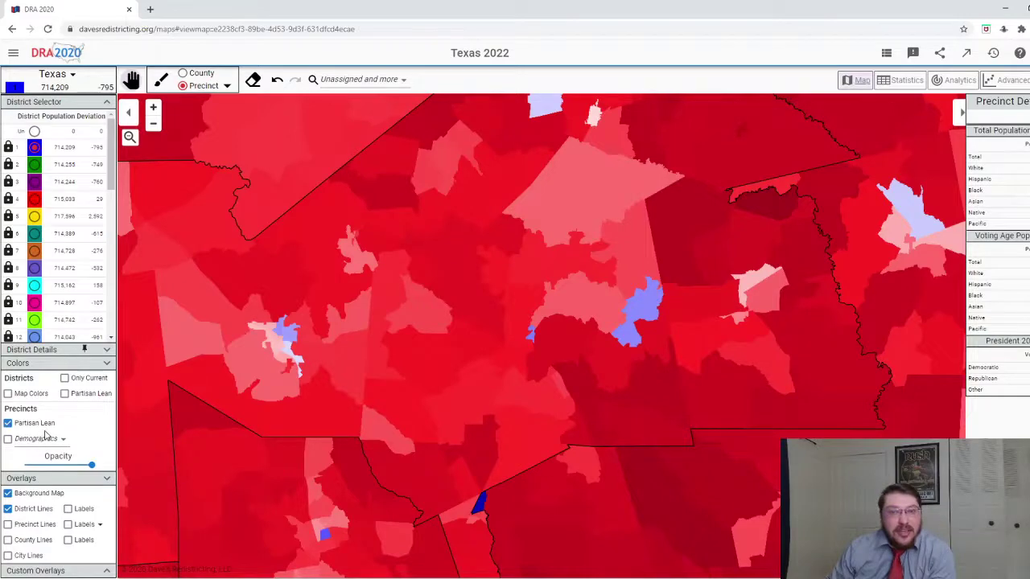
- Switch the precinct shading to Pacific share and view it across the whole state
left_click(40, 438)
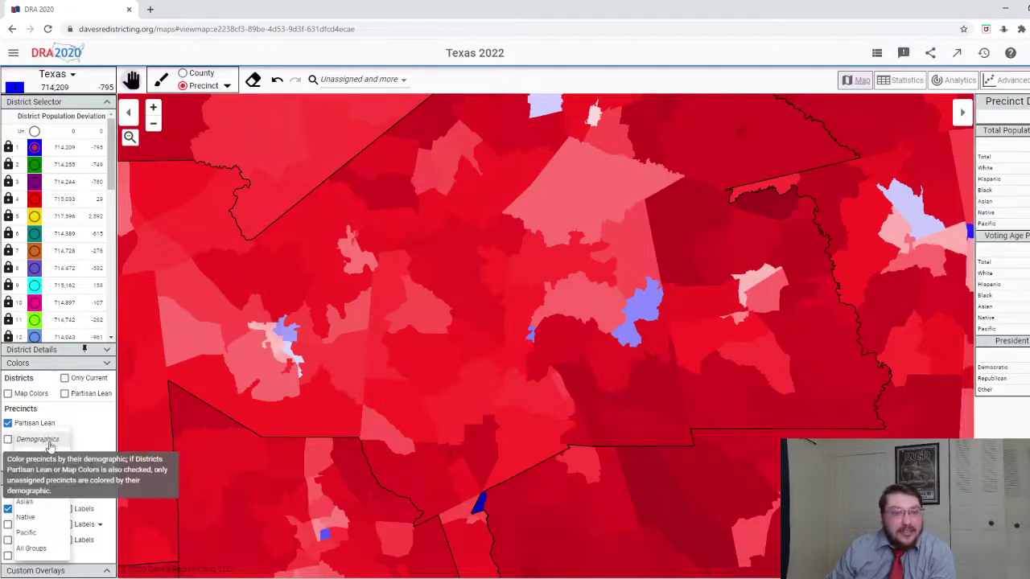
left_click(29, 532)
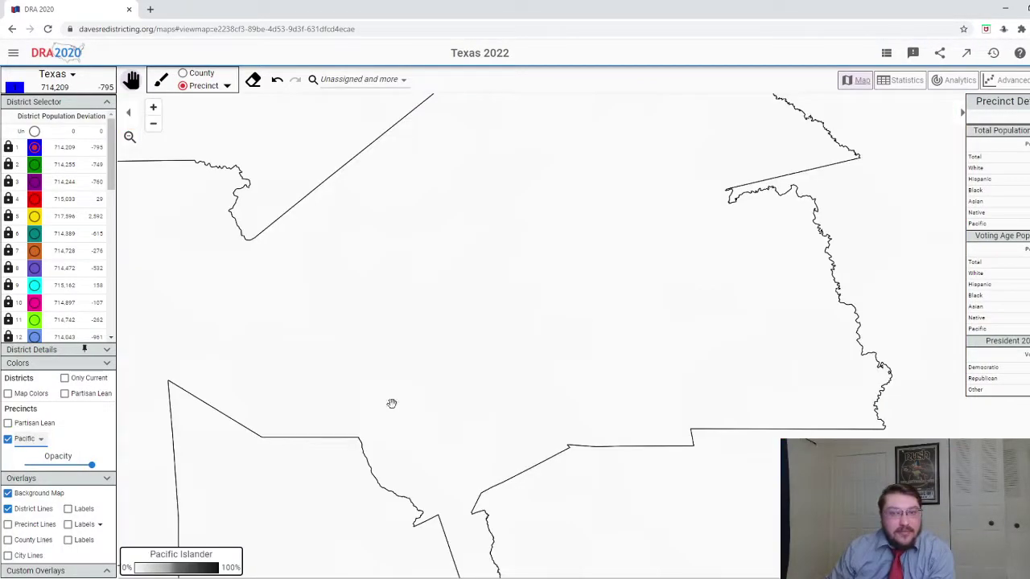
scroll(465, 388, "down", 5)
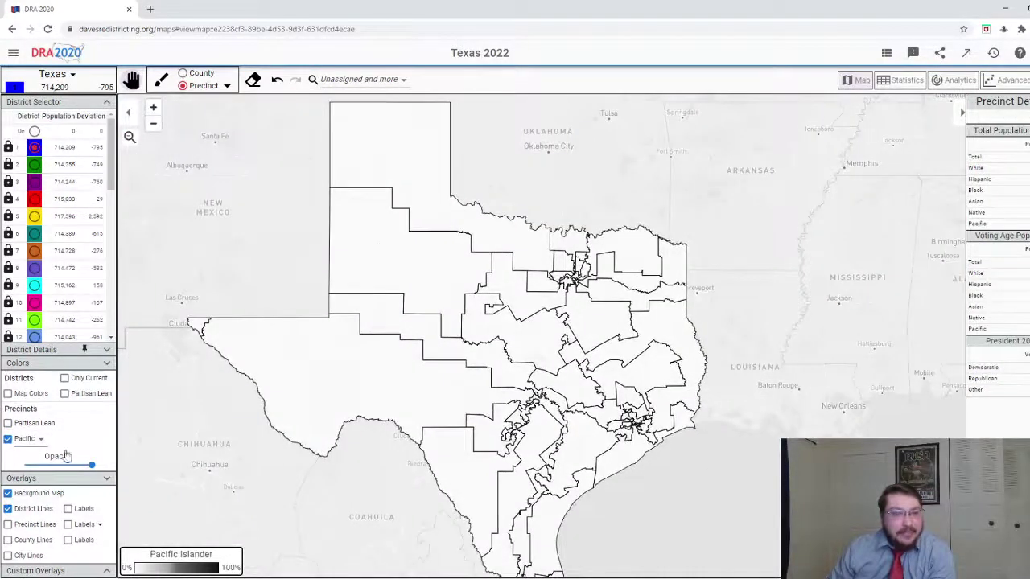
- Color the precincts by All Groups and examine the mosaic of demographic groups across the whole state
left_click(102, 464)
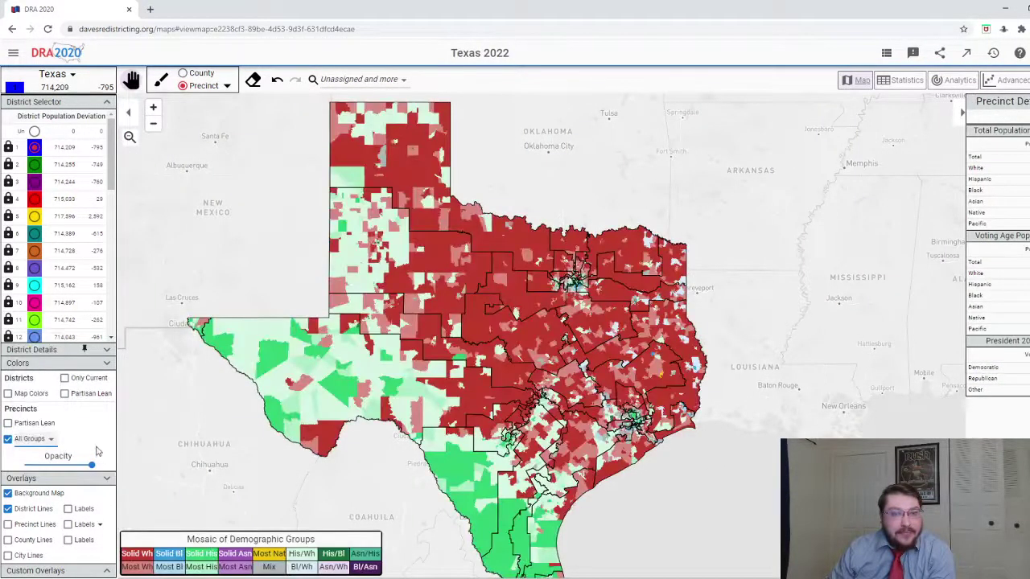
left_click_drag(231, 467, 265, 443)
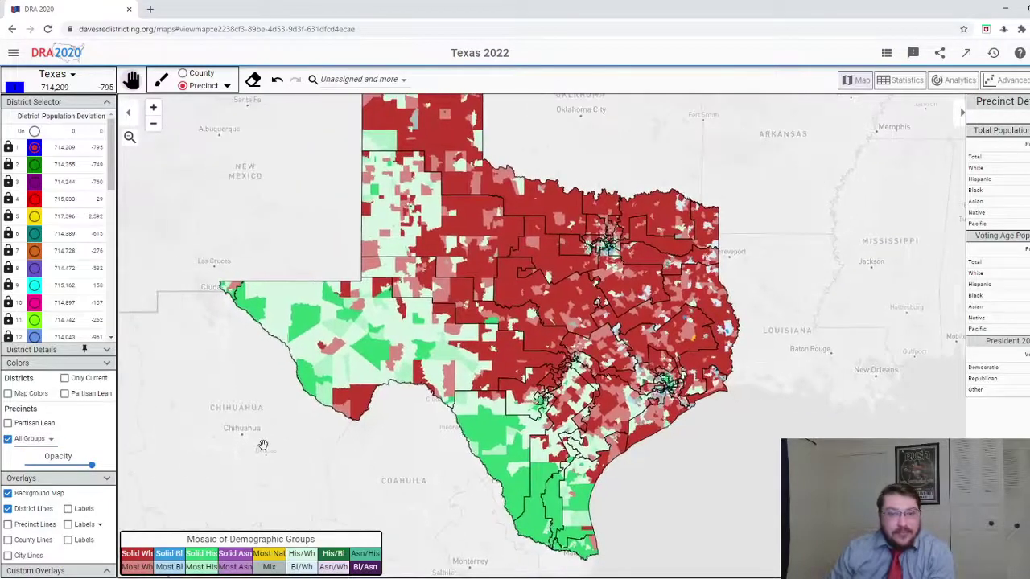
left_click_drag(781, 342, 765, 375)
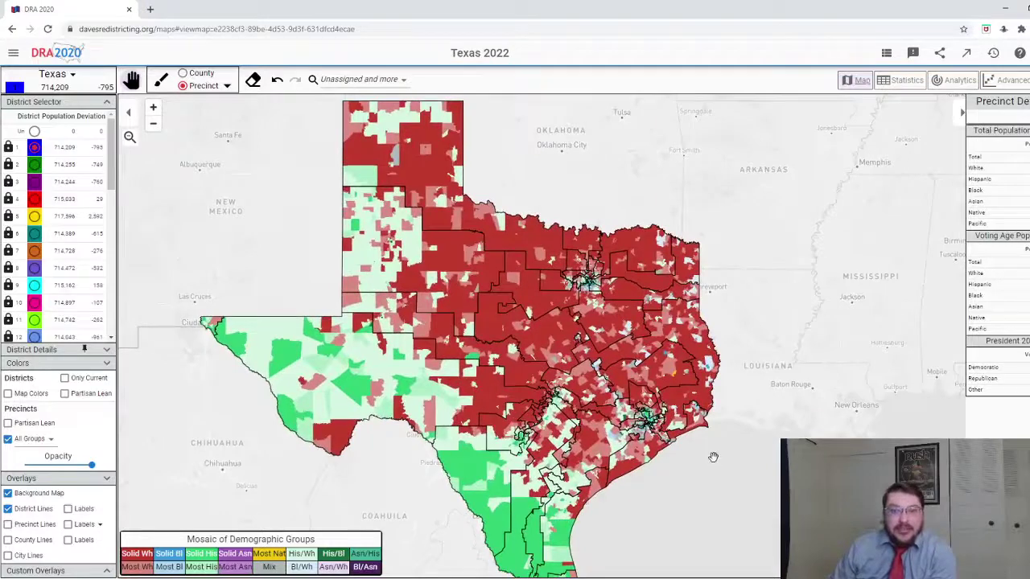
scroll(706, 456, "down", 1)
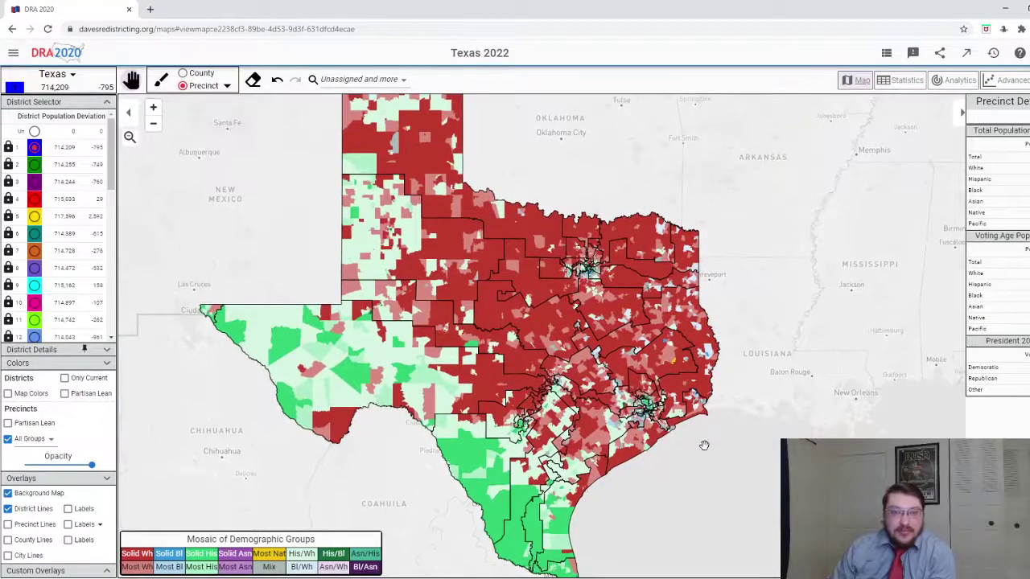
scroll(711, 445, "down", 2)
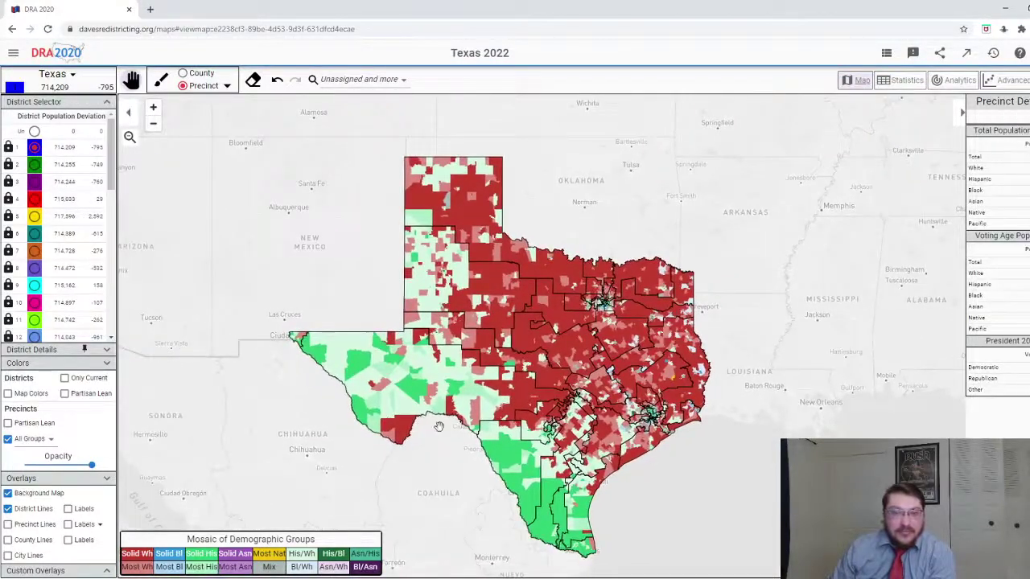
scroll(551, 427, "up", 1)
left_click_drag(666, 536, 636, 531)
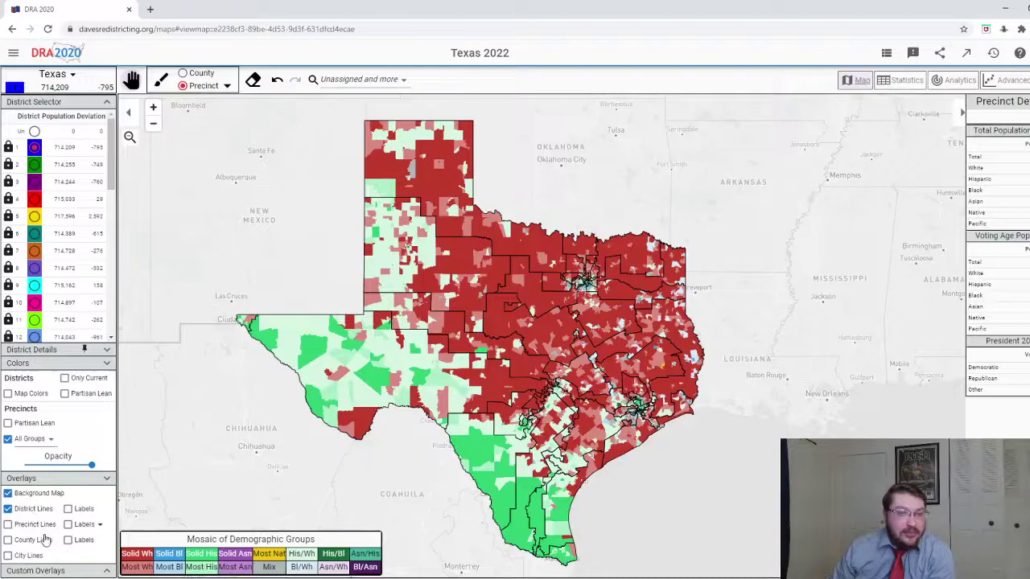
- Hide the background map, clear the precinct demographic shading, and color the districts with their map colors
left_click(36, 493)
left_click(34, 443)
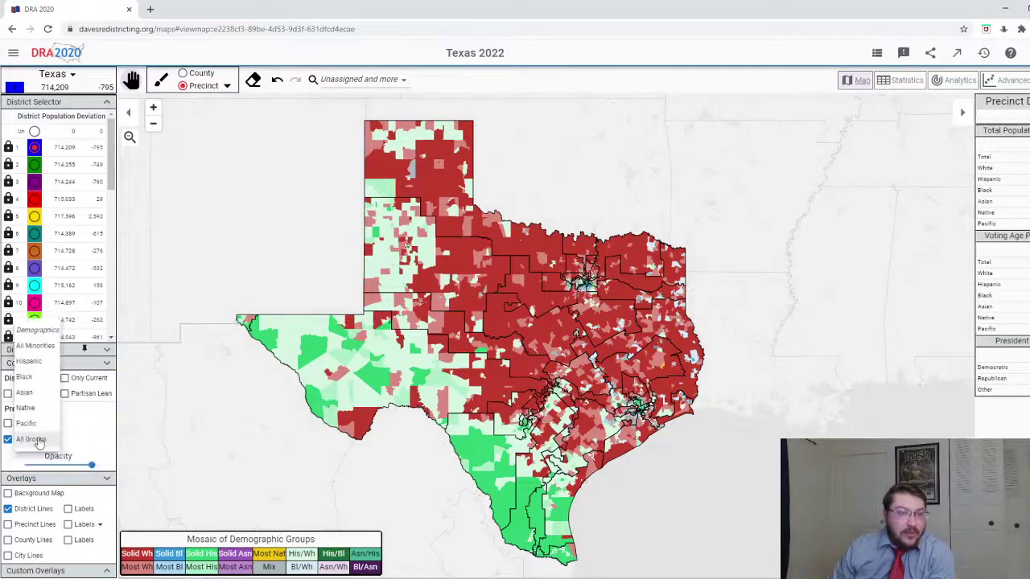
left_click(28, 329)
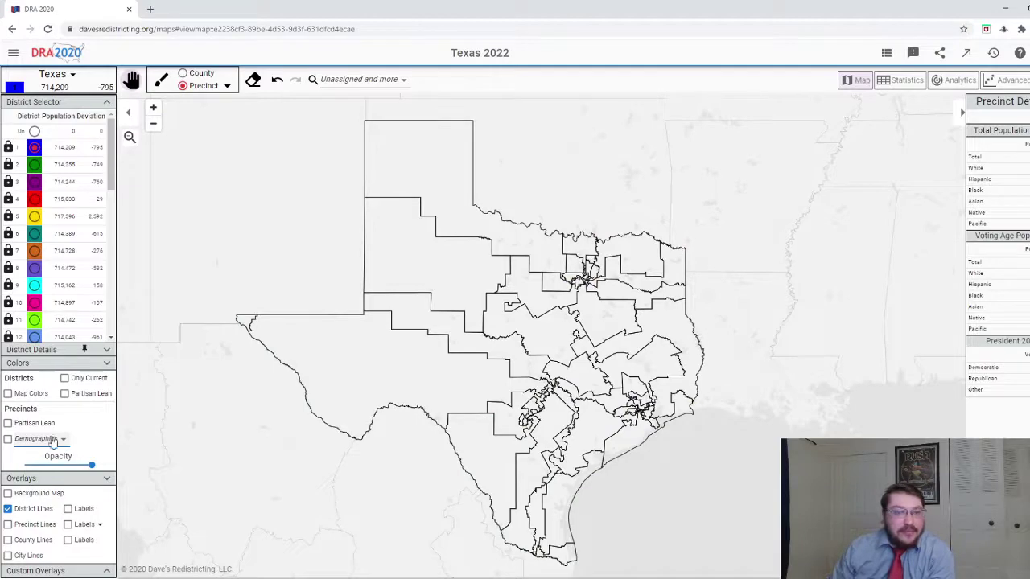
left_click(23, 394)
left_click_drag(796, 440, 804, 439)
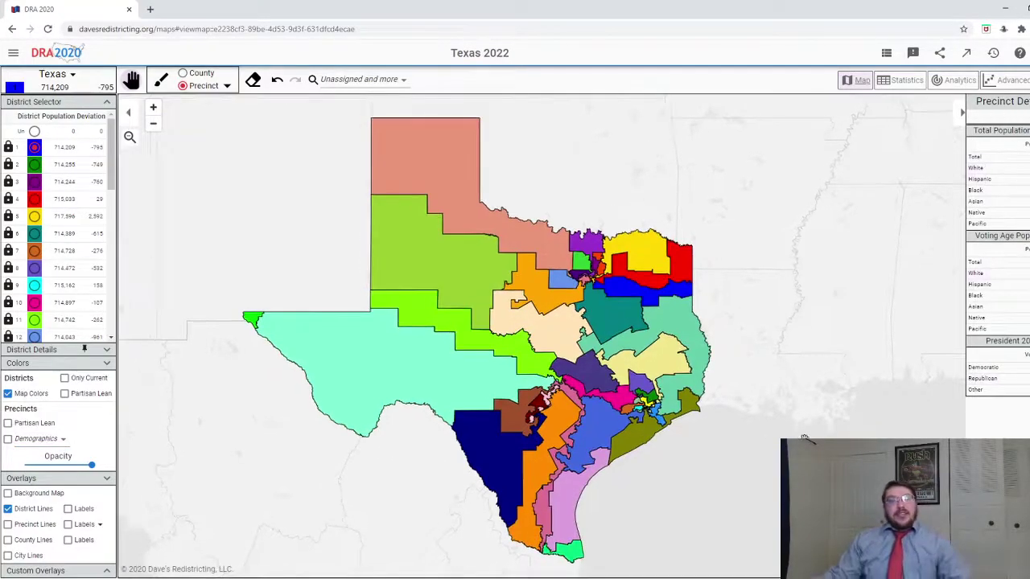